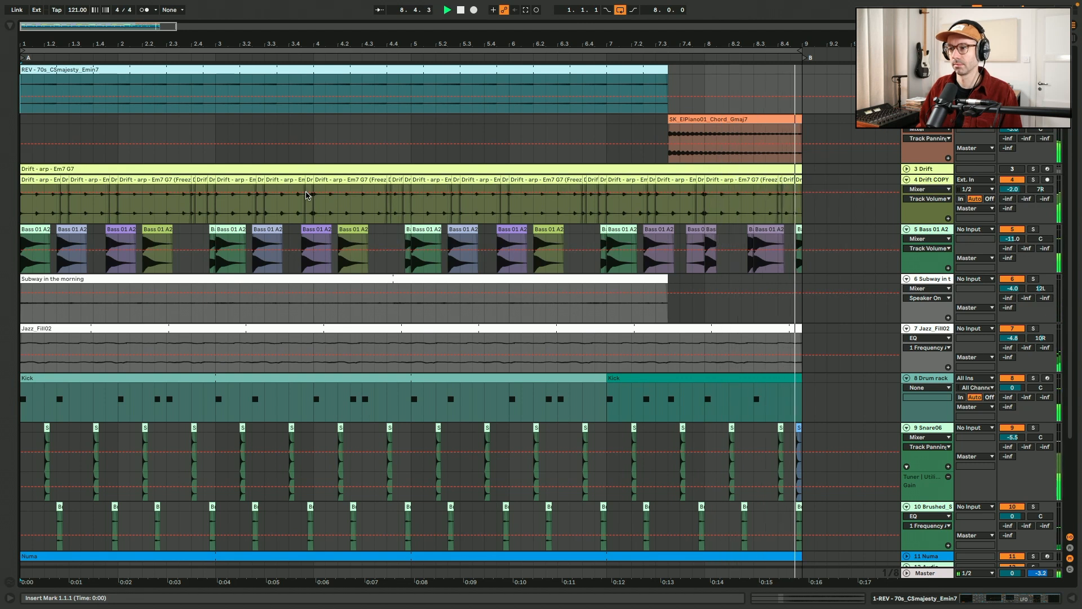
Stop playback and review section A's clips, from the reversed sample, piano chord and Drift arp down to the brushed snare.
key(space)
click(314, 128)
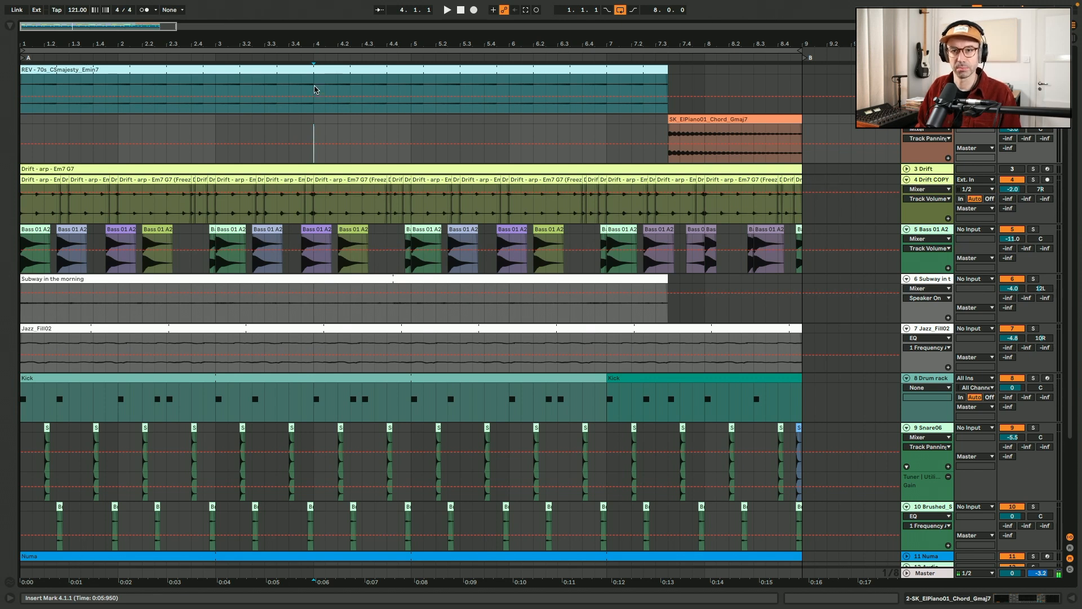
click(314, 89)
click(316, 70)
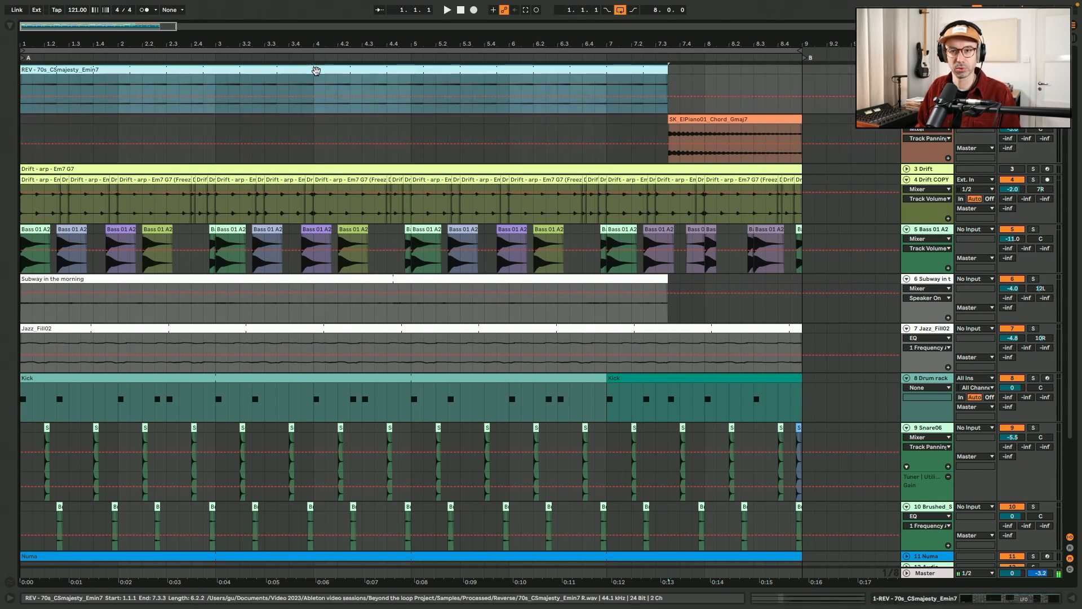
click(704, 125)
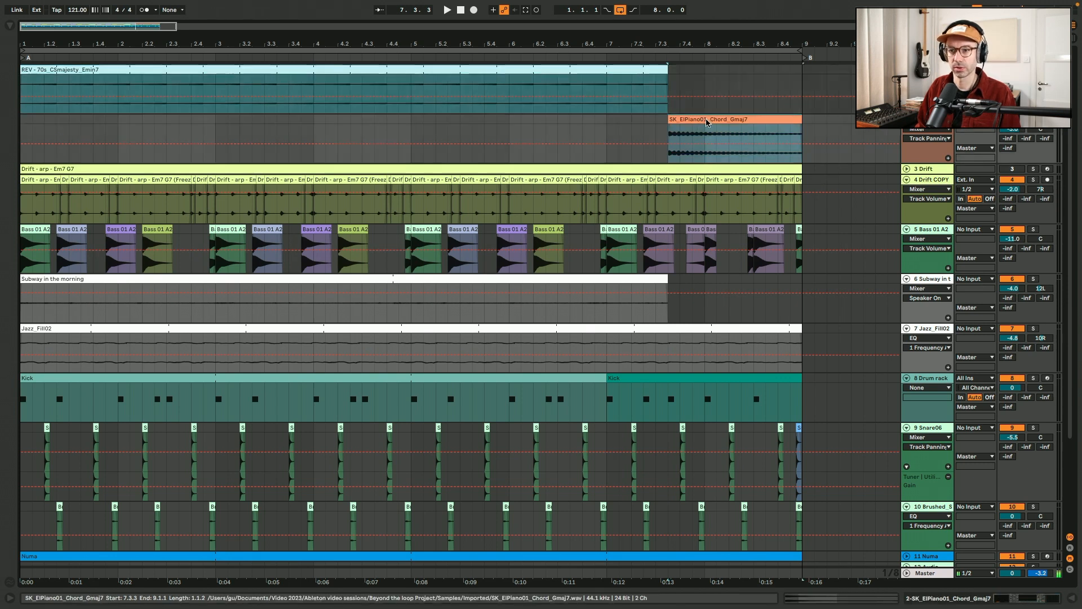
click(76, 169)
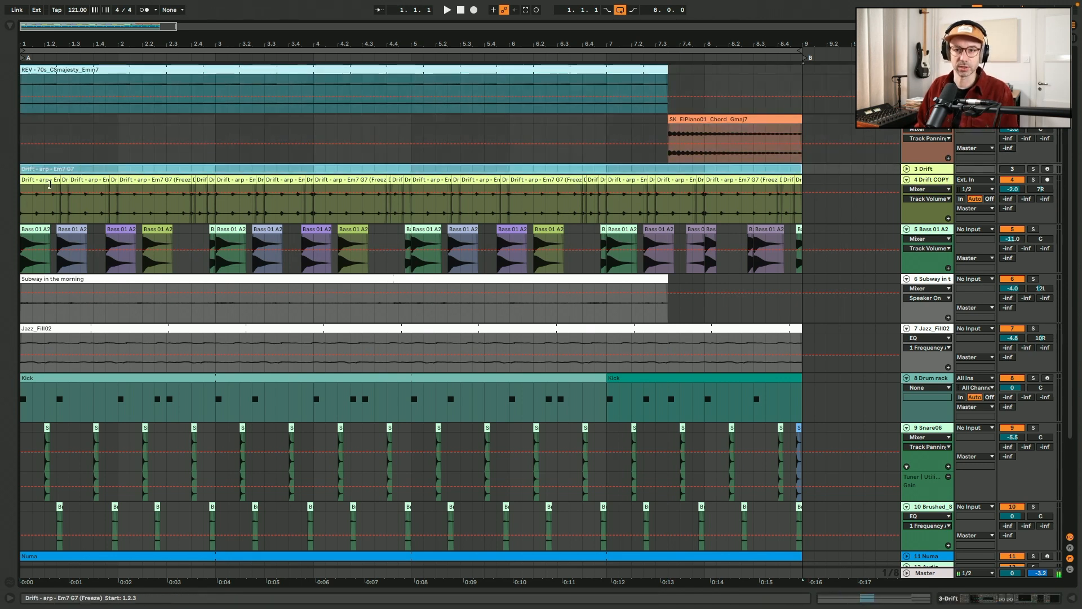
click(268, 243)
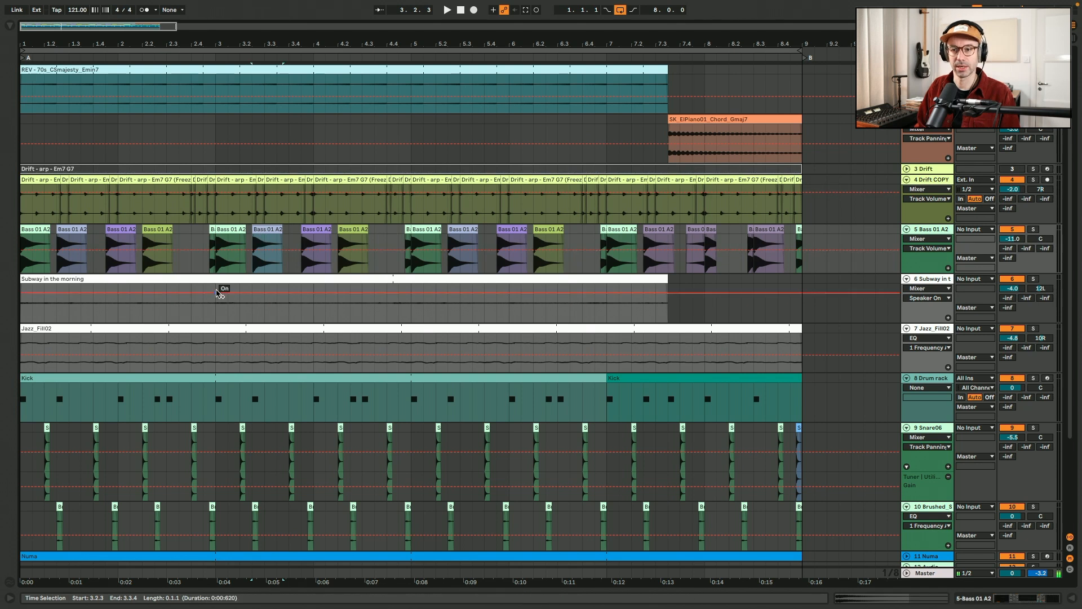
scroll(219, 340, down, 4)
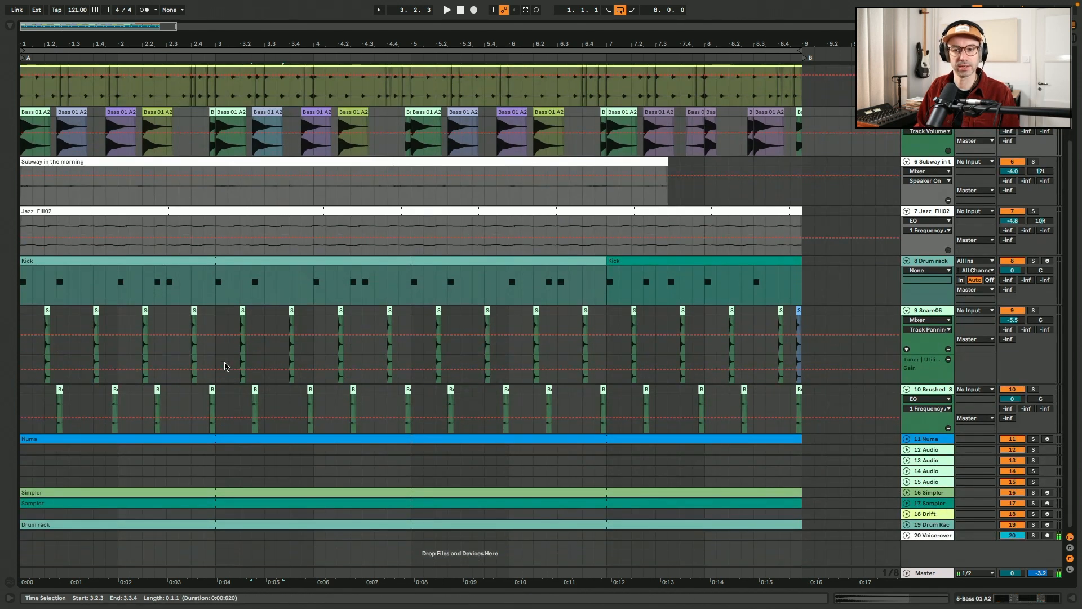
click(157, 389)
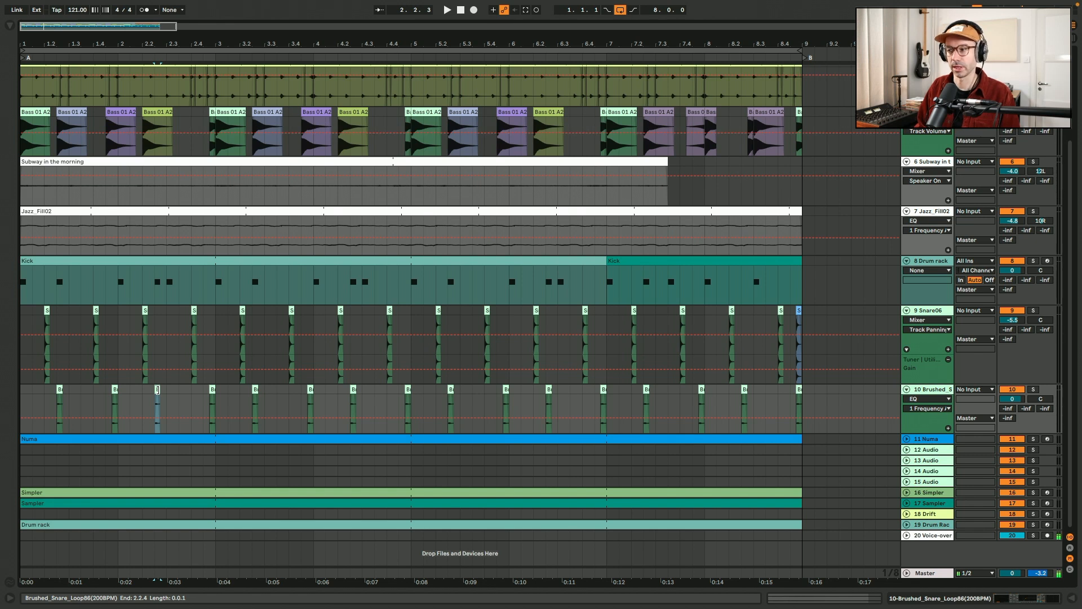
scroll(773, 180, up, 4)
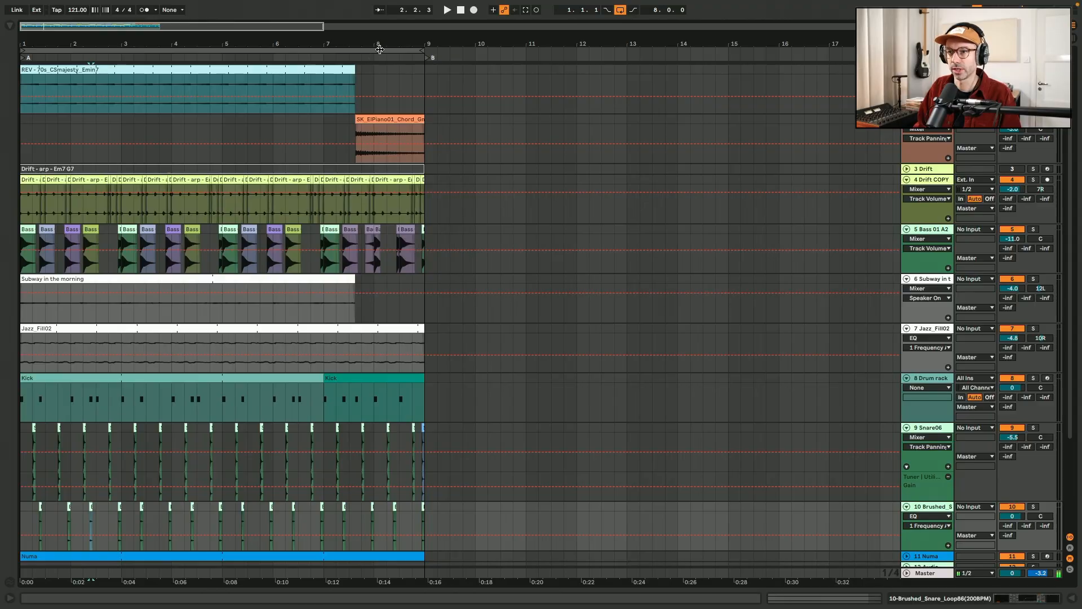
Move the eight-bar loop to bars 9–17 and place the Numa track above the drum rack with its clip starting at bar 9.
drag(379, 50, 790, 28)
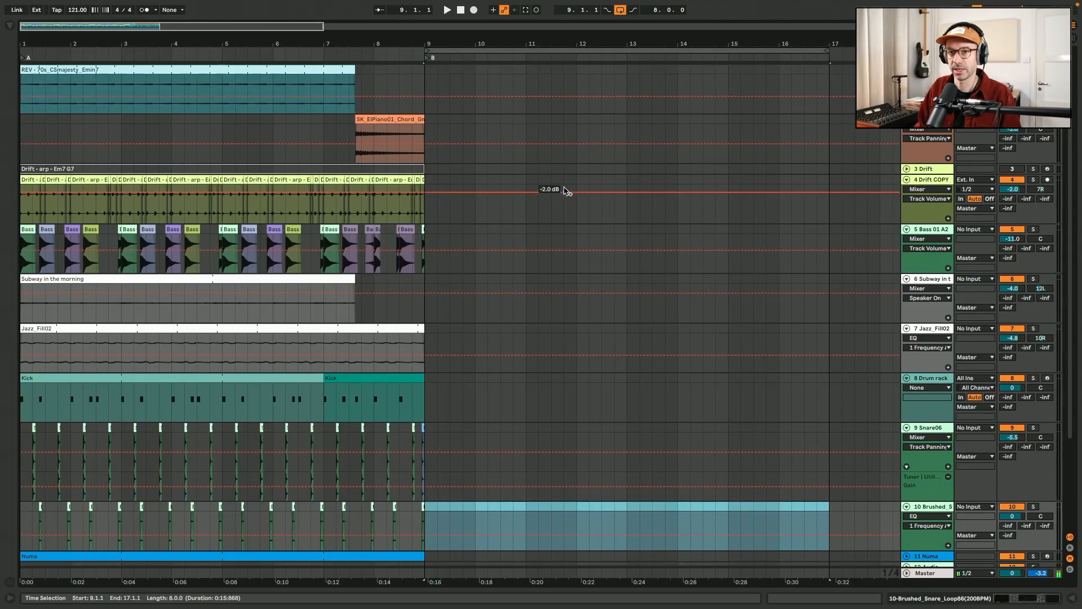
scroll(166, 473, down, 3)
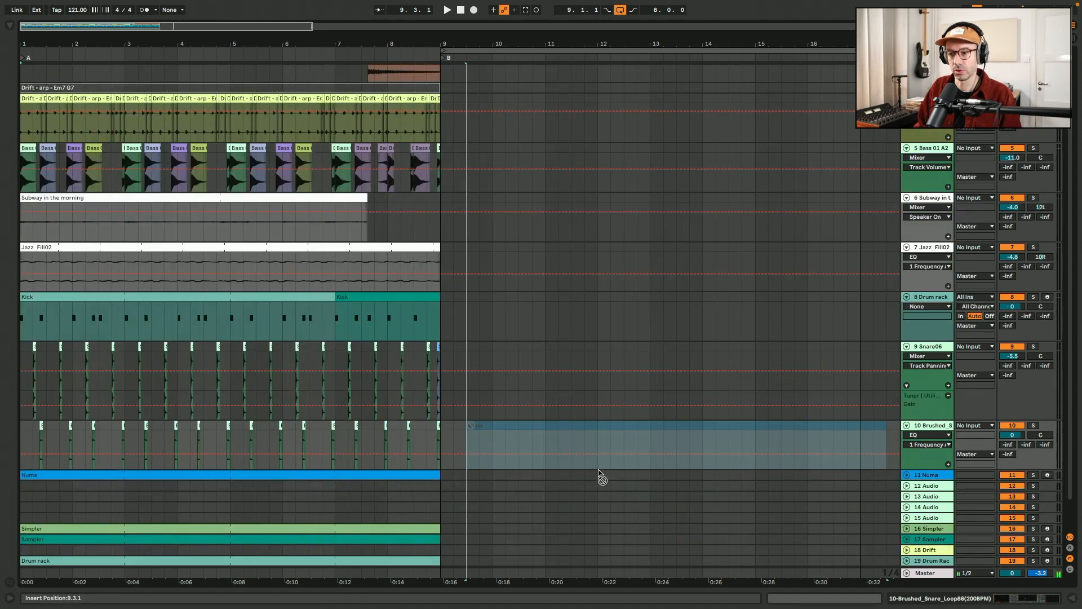
key(Down)
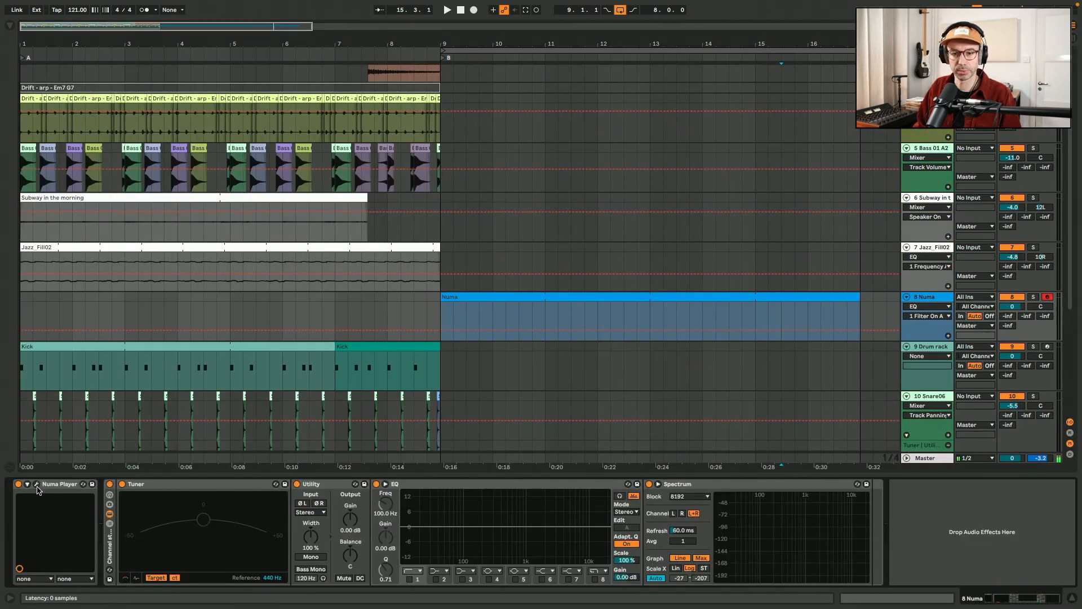
Open the Numa Player instrument and use its Keys layer instead of Acoustic Pianos, set to Celesta.
click(37, 484)
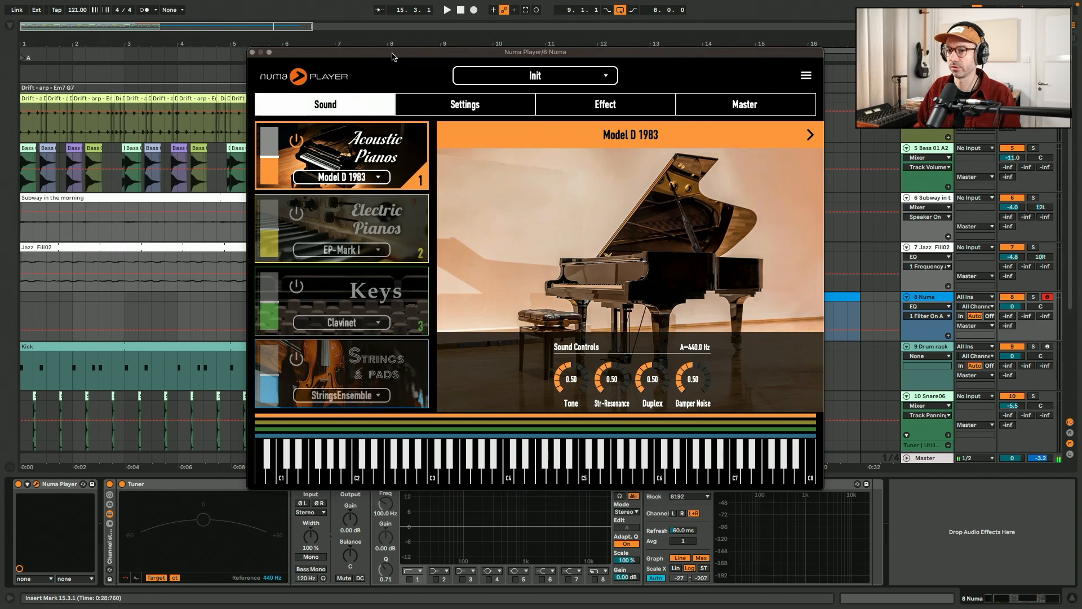
click(289, 290)
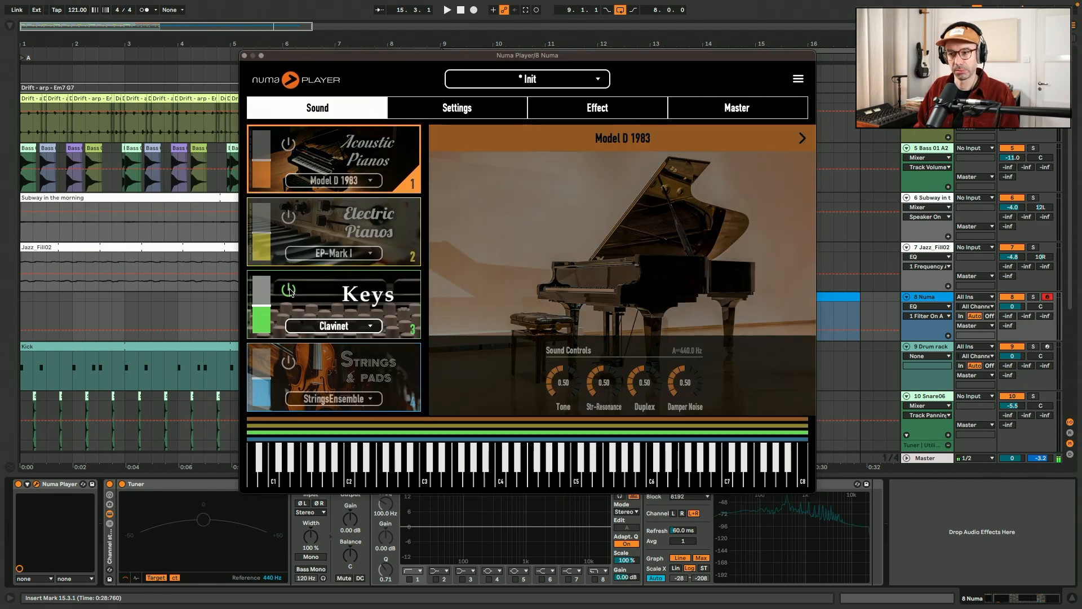
click(334, 326)
click(688, 256)
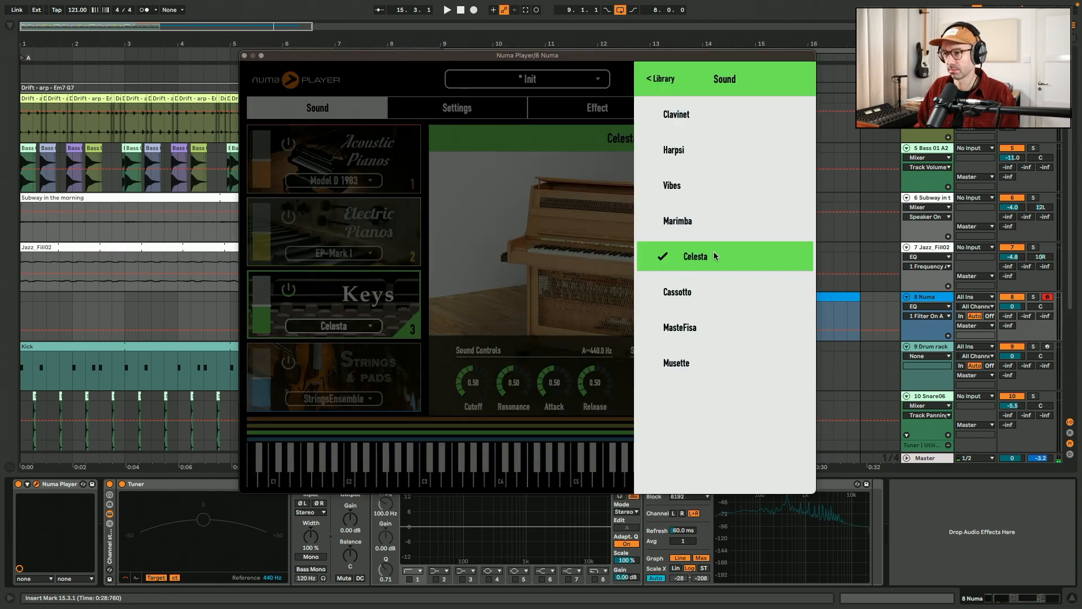
Audition the Marimba, Vibes, MasteFisa and Cassotto sounds in the Keys layer and leave the sound library.
click(716, 224)
click(714, 187)
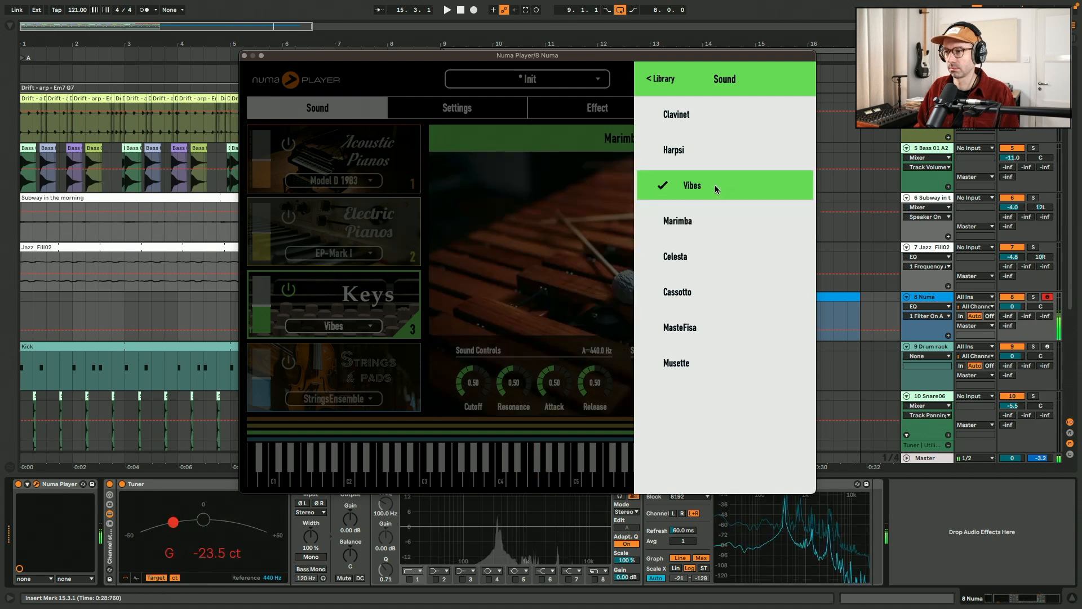
click(719, 316)
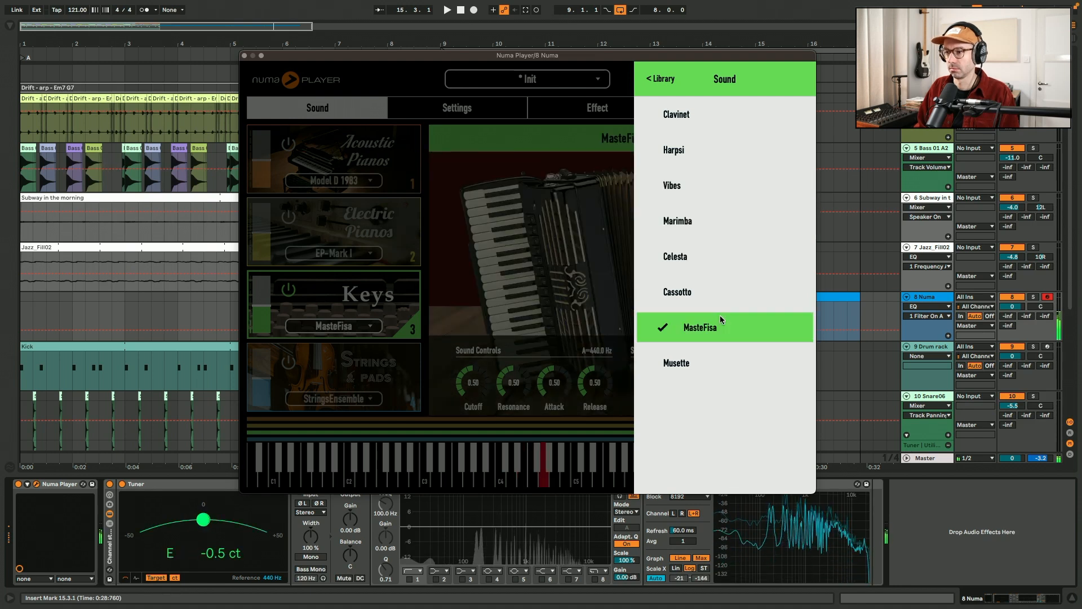
click(725, 305)
click(652, 79)
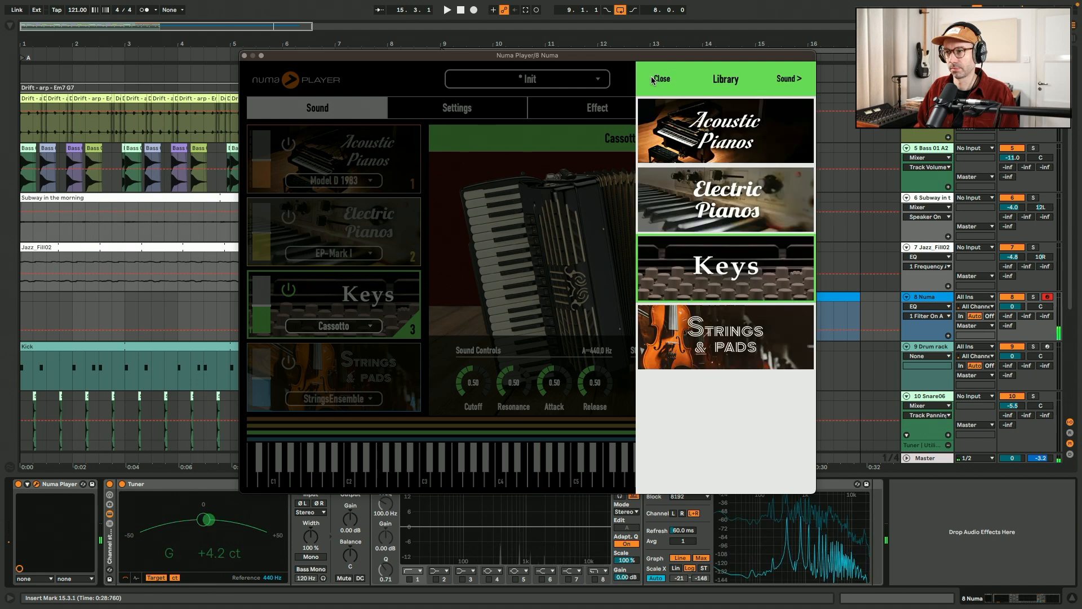
click(662, 79)
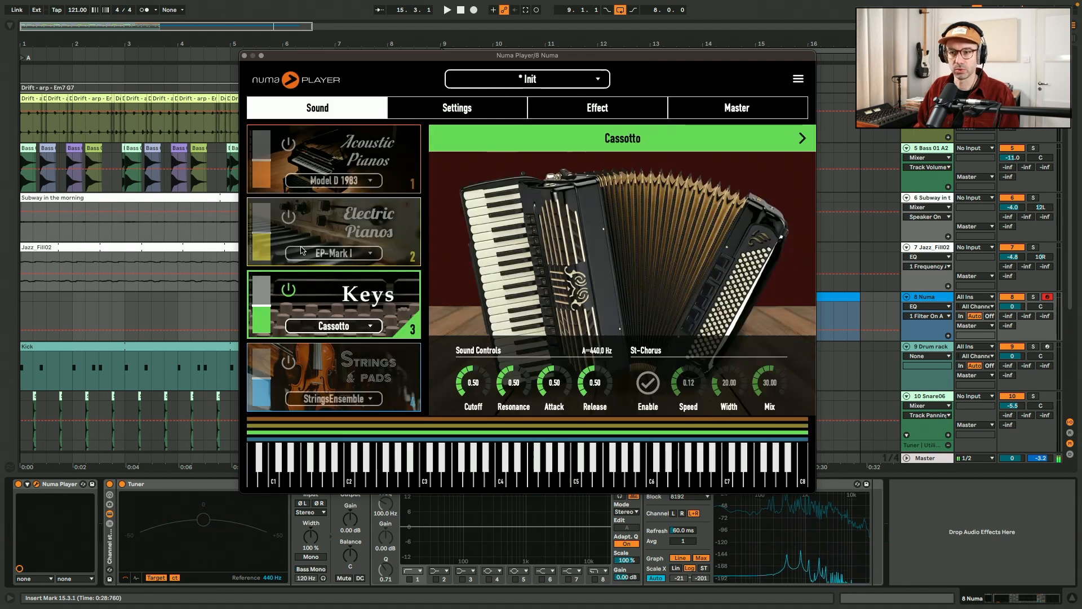
Replace the Keys layer with Strings & Pads, audition StringsSection and SynChoir, choose Cellos, and close the instrument window.
click(289, 288)
click(288, 361)
click(325, 401)
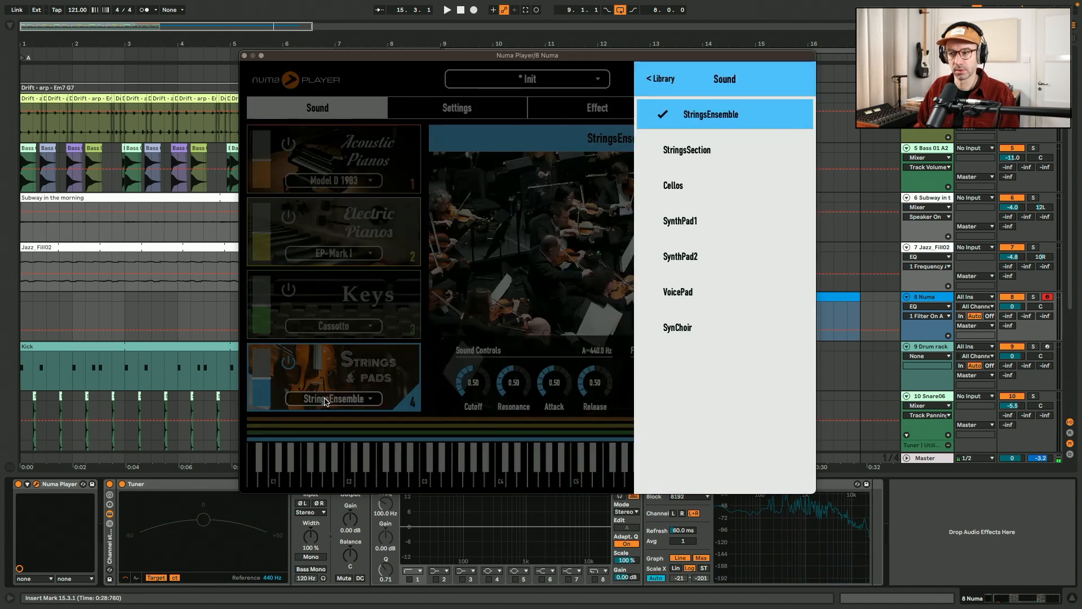
click(712, 153)
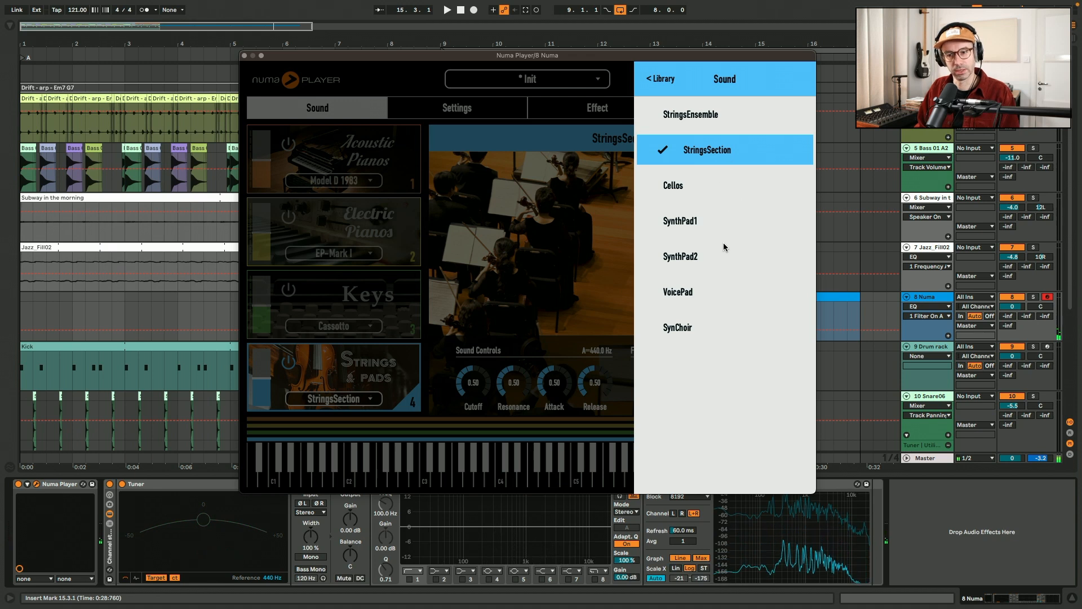
click(727, 332)
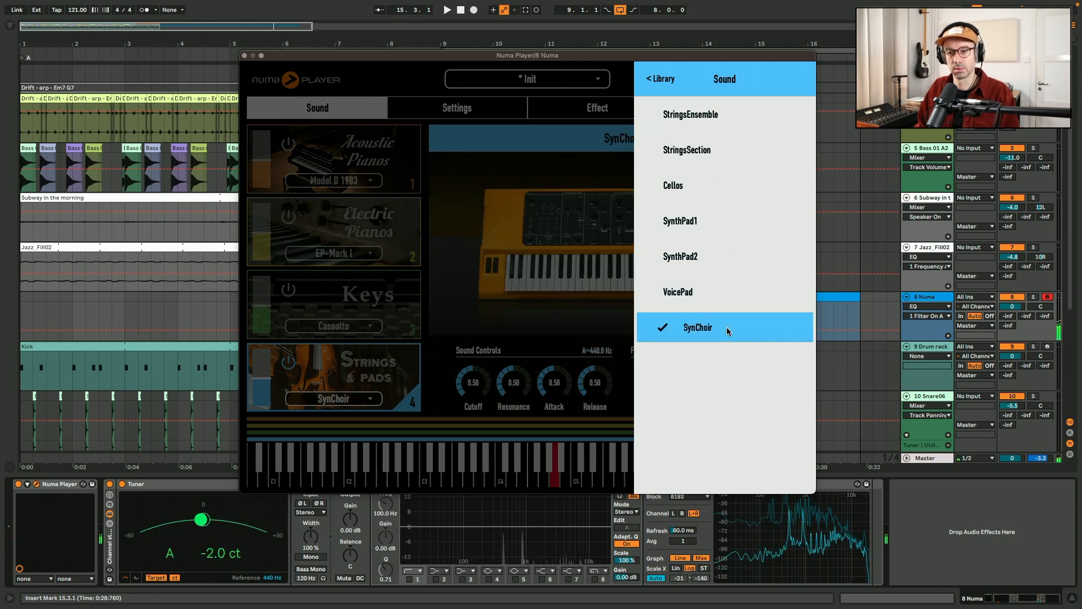
click(715, 185)
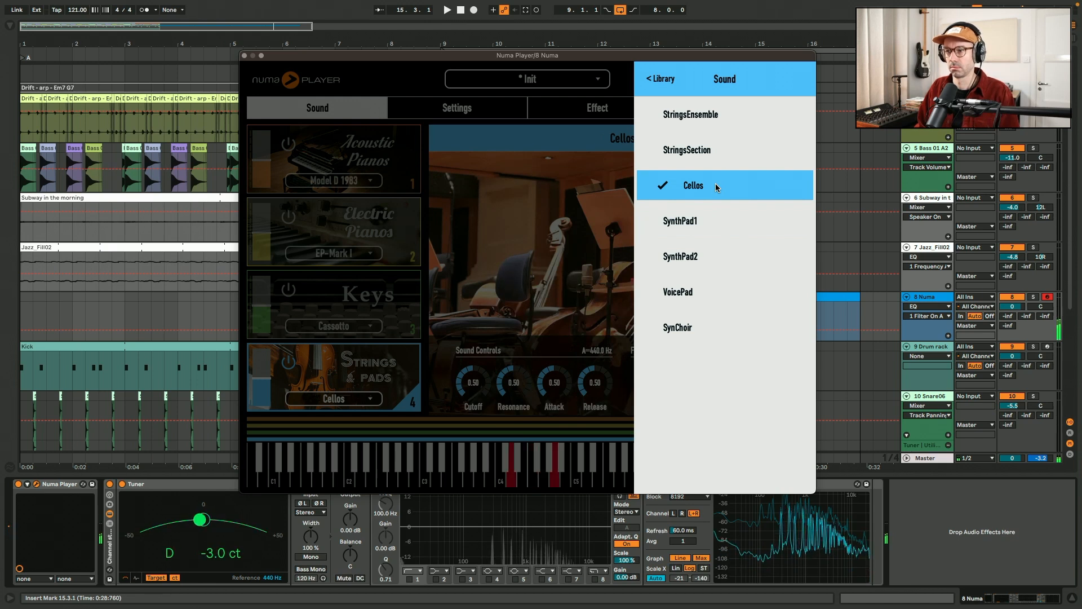
click(363, 72)
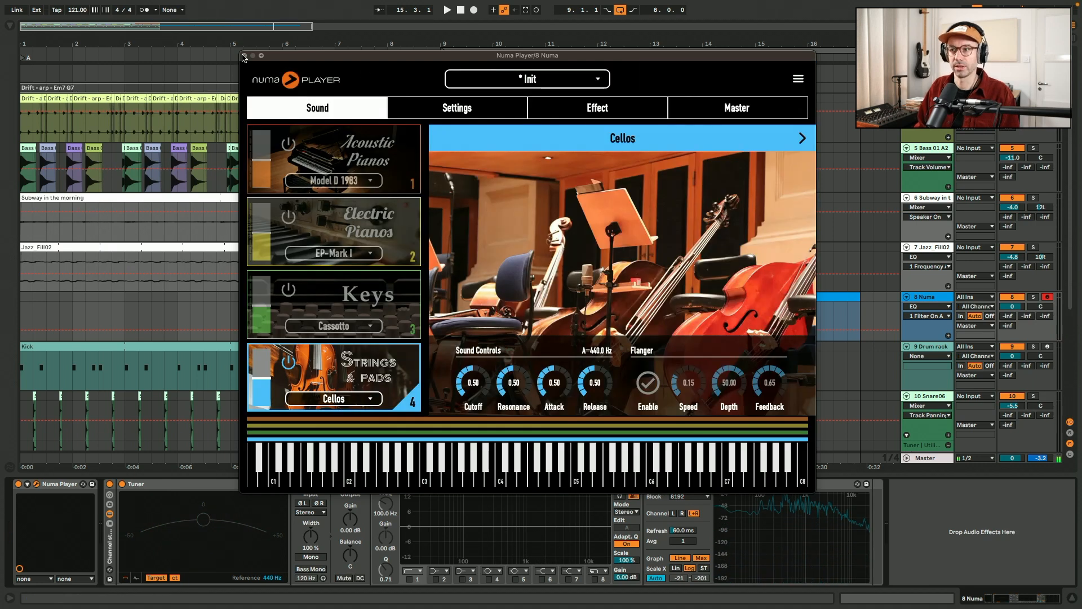
click(244, 57)
Examine the chord notes in the Drift arp clip and the note editor of the Numa clip.
double_click(107, 104)
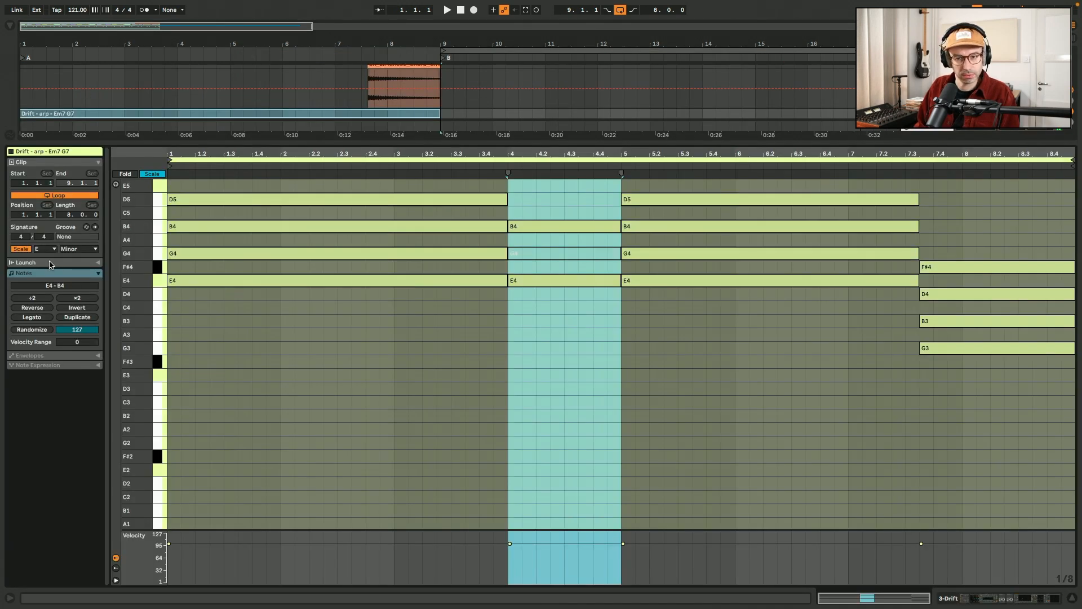
click(1074, 598)
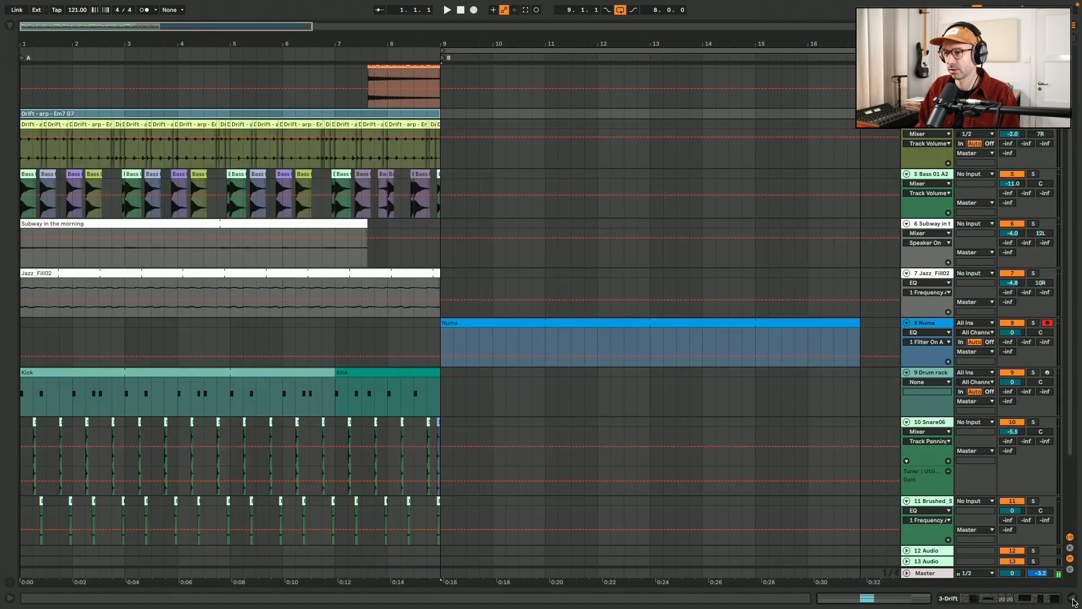
double_click(654, 340)
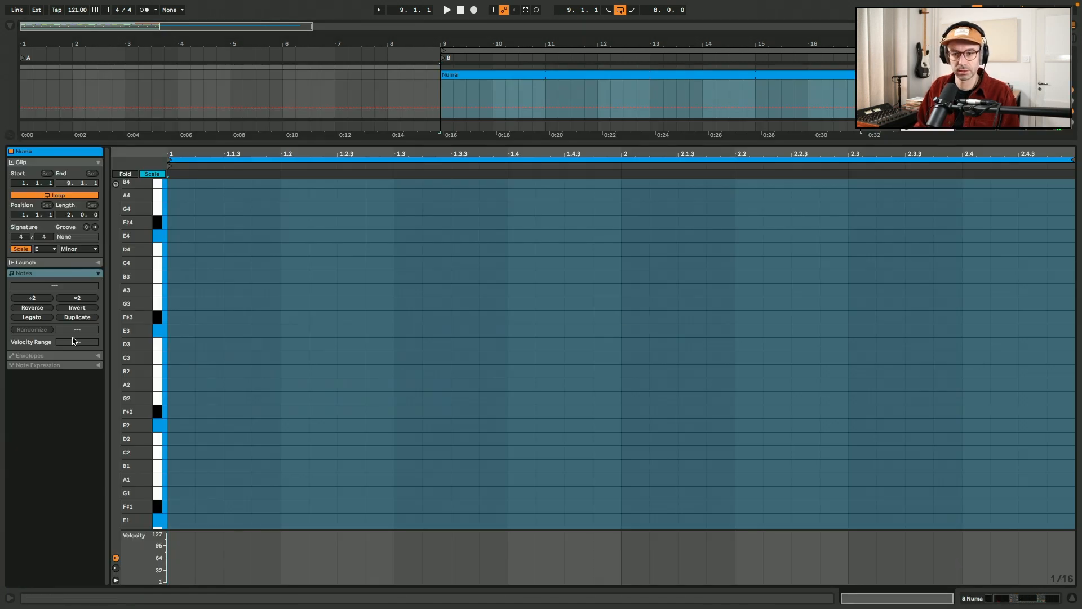
key(shift+Tab)
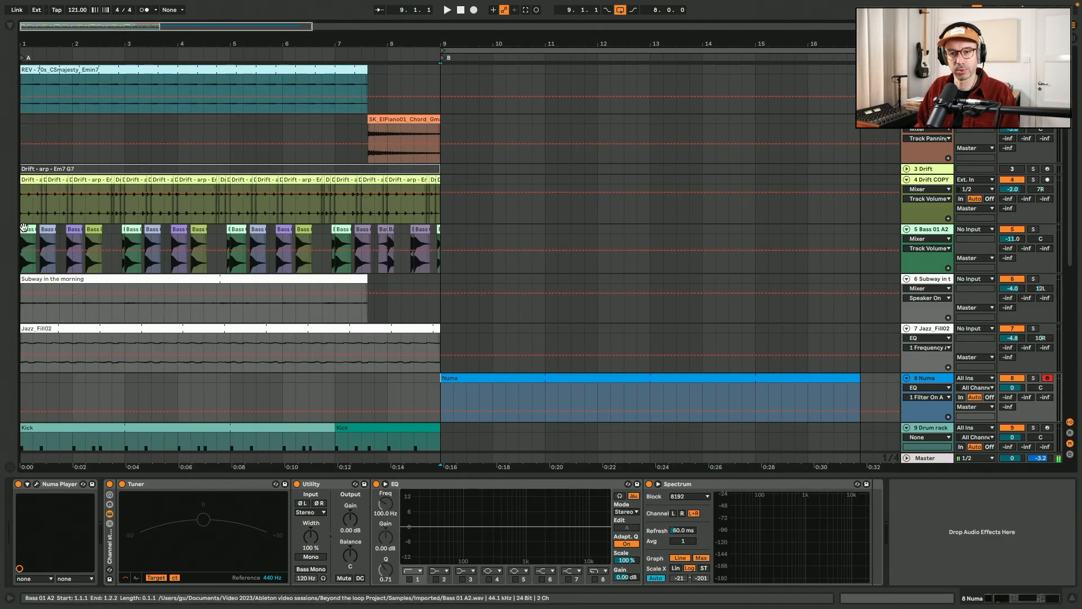
Duplicate all the Bass 01 A2 clips of bars 1–9 into section B, starting at bar 9.
click(447, 238)
key(ctrl+a)
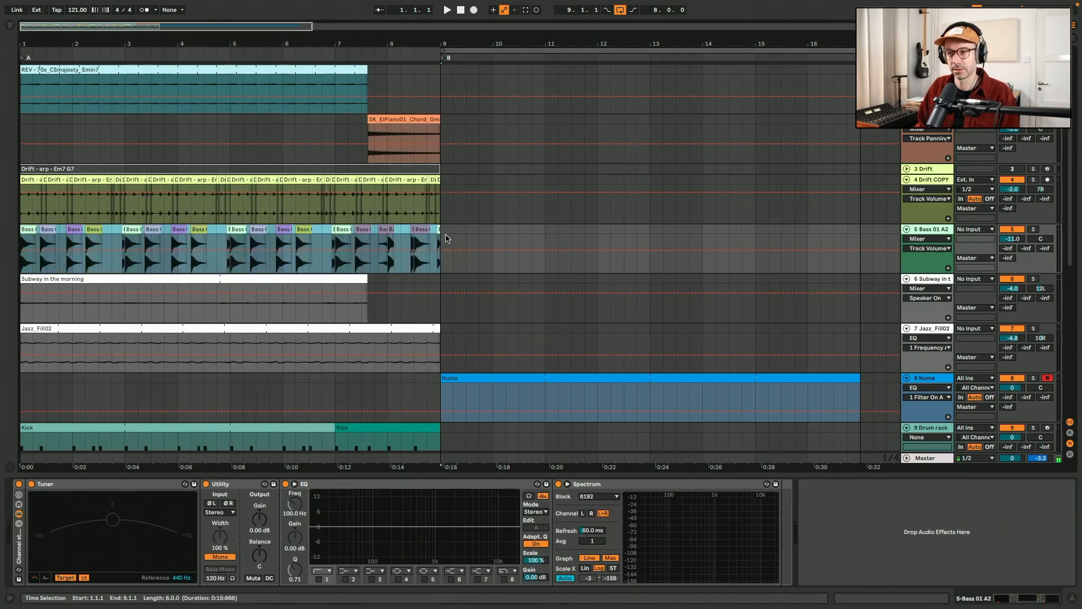
key(ctrl+d)
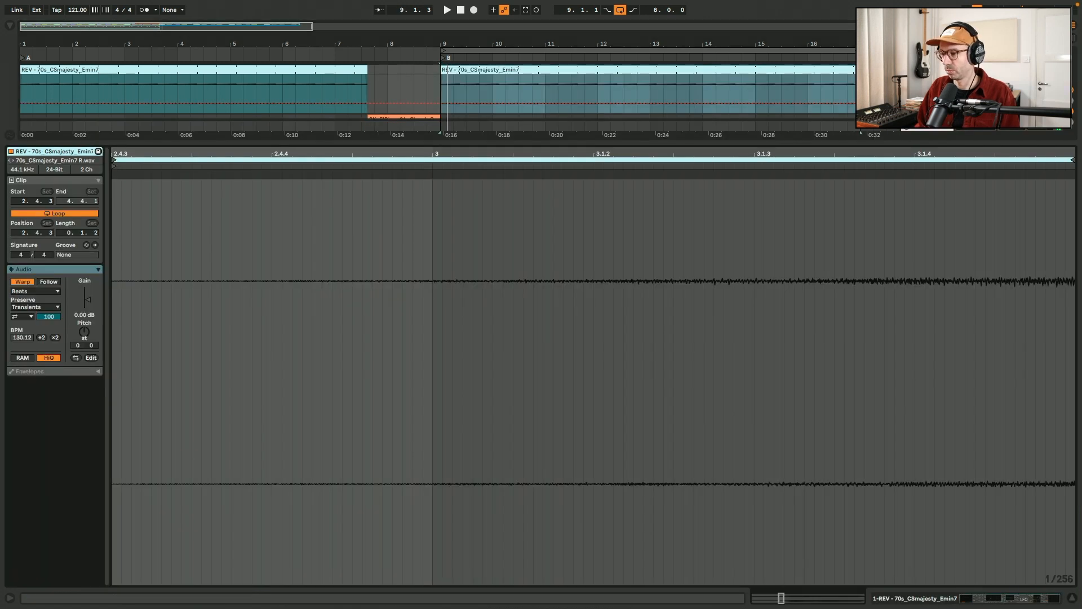
Shift the section B reversed clip's short sample loop earlier to position 2.3.3 and its start marker to 2.4.2.
drag(781, 599, 783, 599)
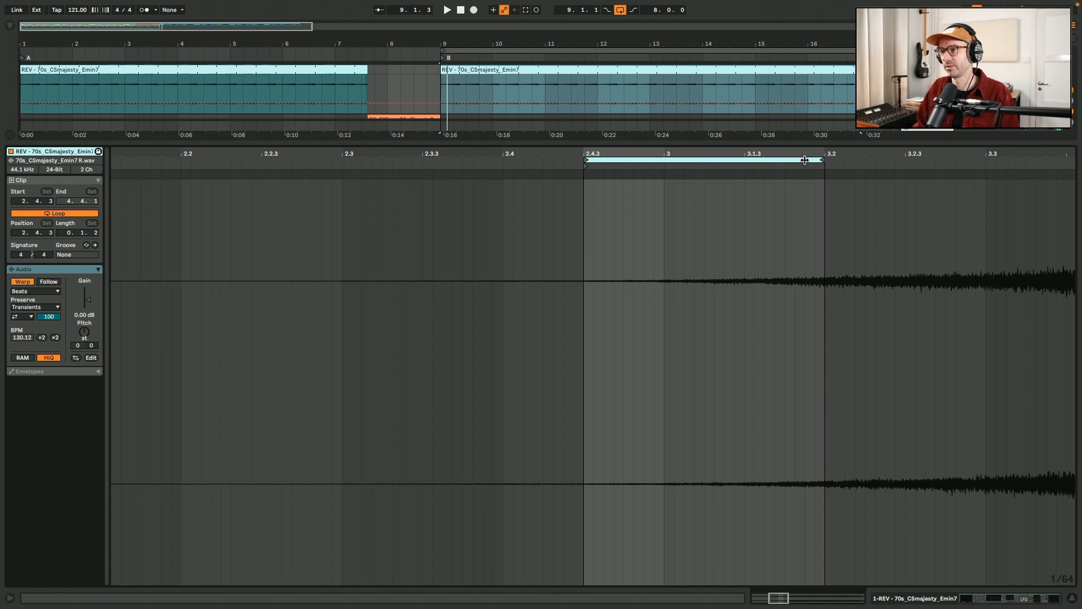
drag(805, 160, 685, 166)
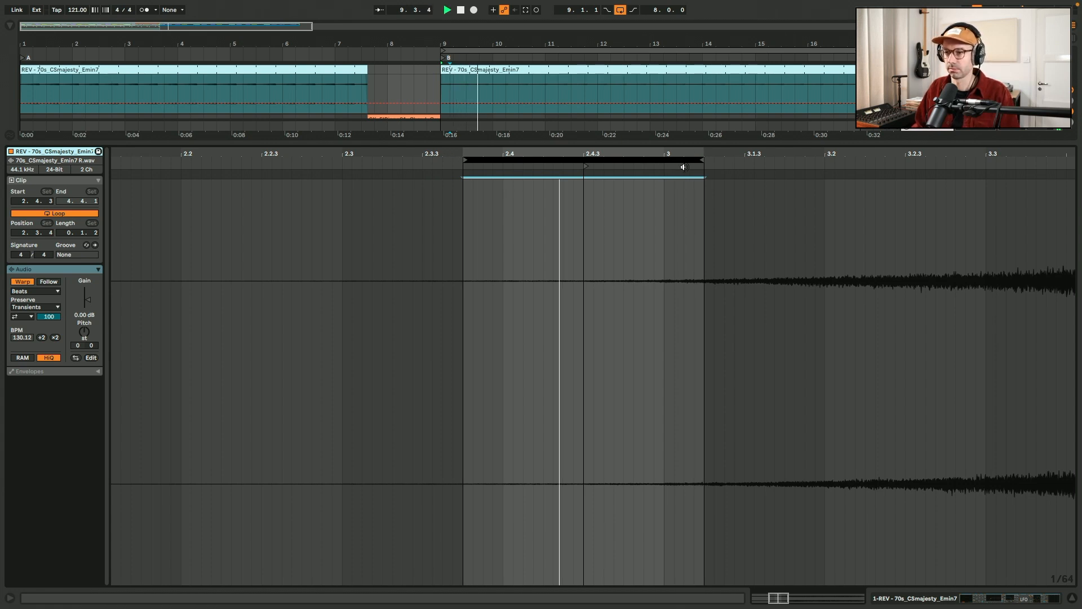
drag(684, 167, 664, 163)
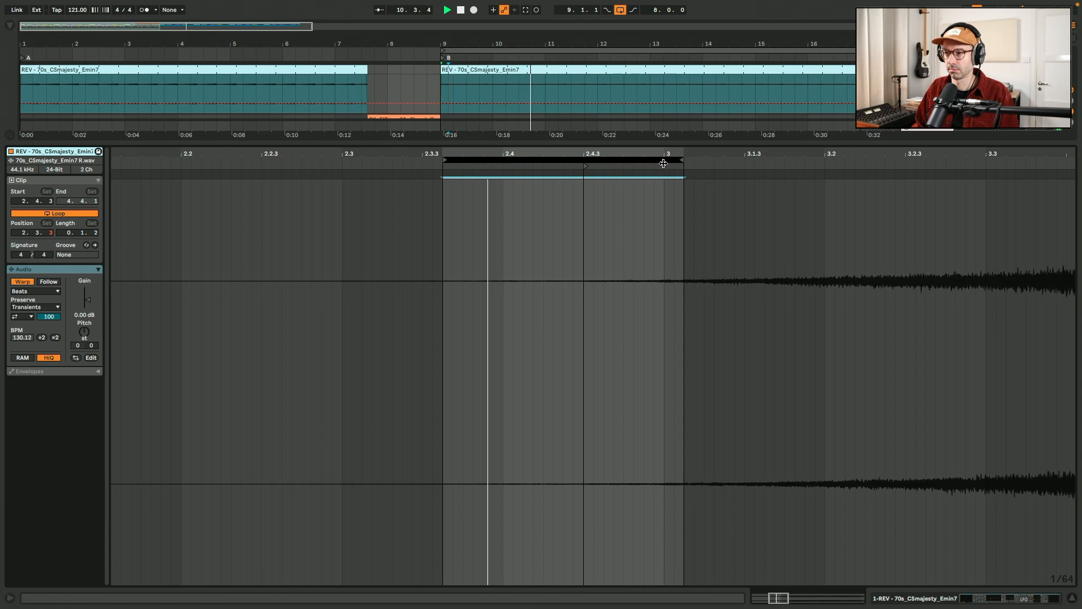
drag(586, 166, 566, 168)
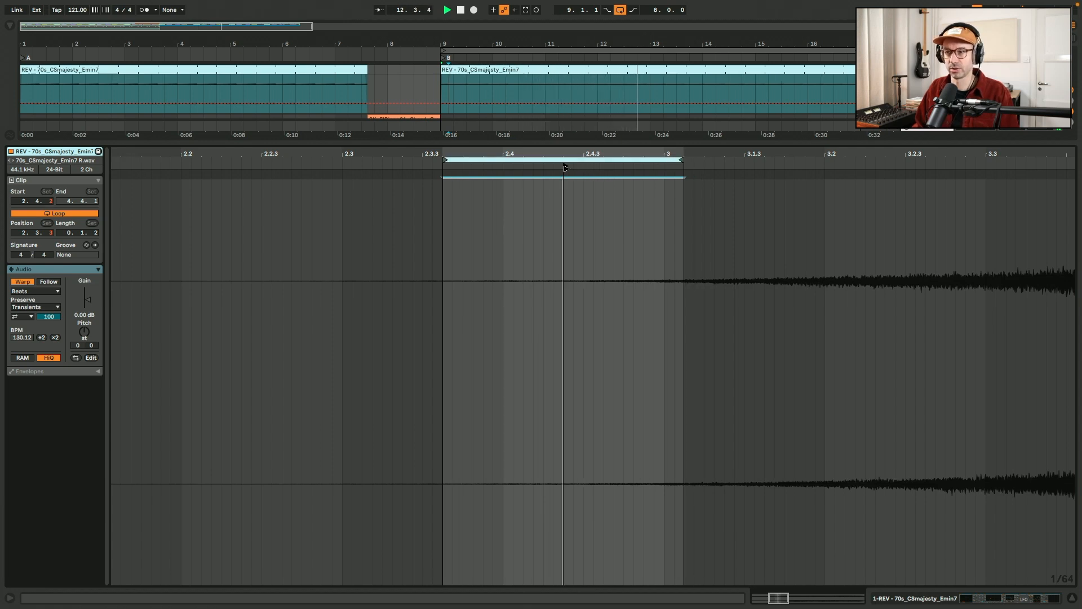
Recolour the section B REV - 70s_CSmajesty_Emin7 clip blue to distinguish it from the section A version.
key(shift+Tab)
key(shift+Tab)
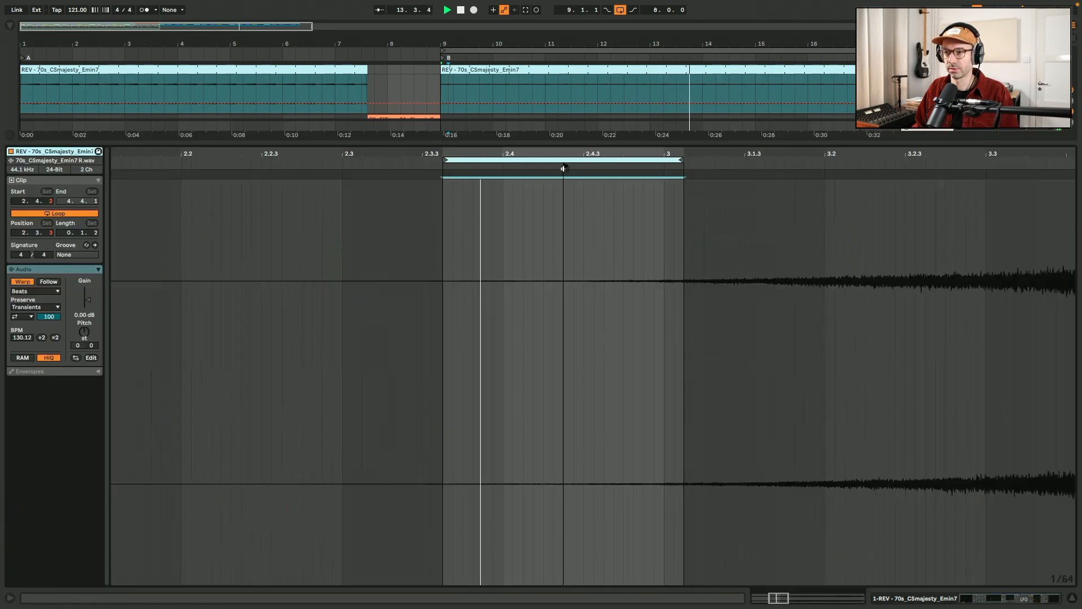
key(shift+Tab)
right_click(514, 72)
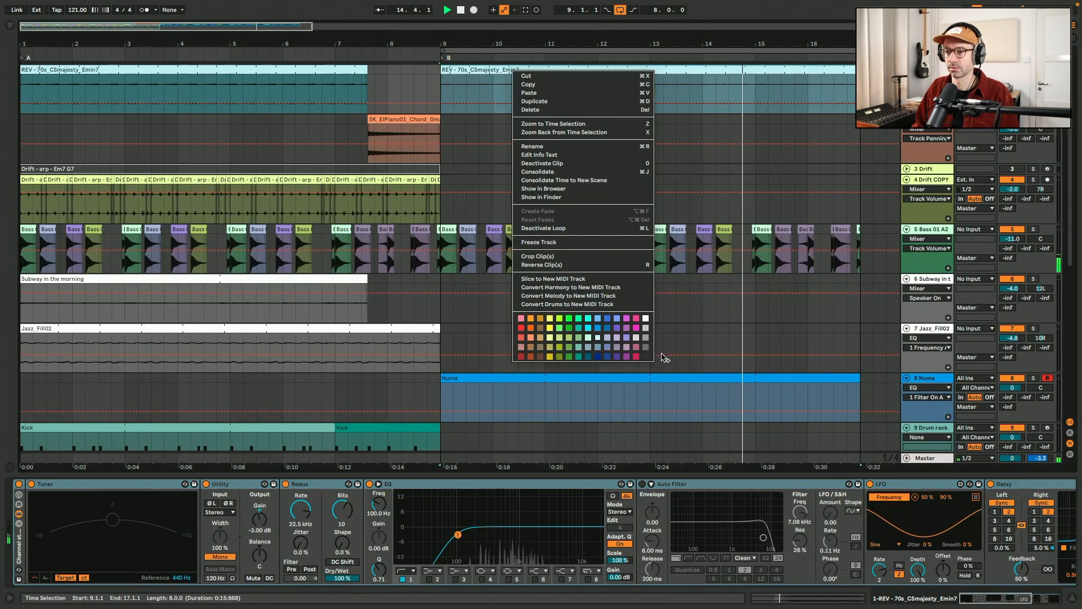
click(471, 74)
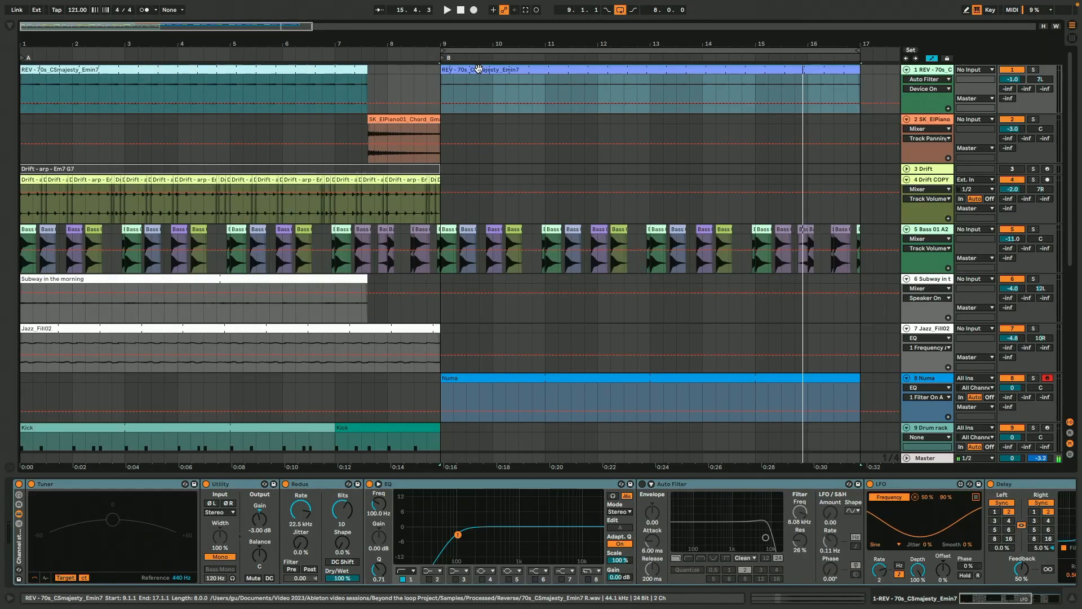
click(308, 71)
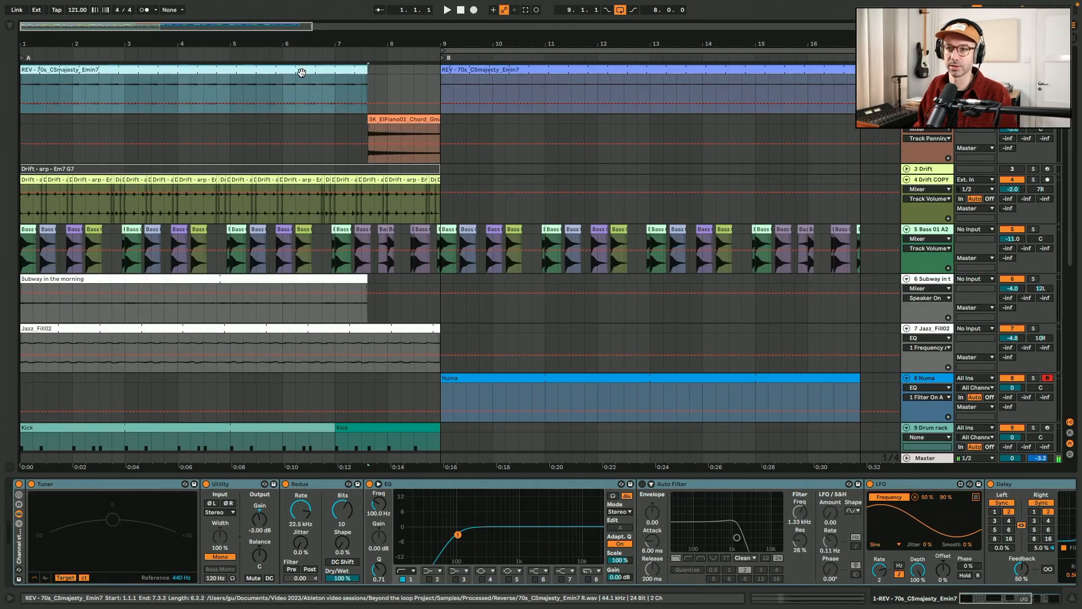
click(476, 71)
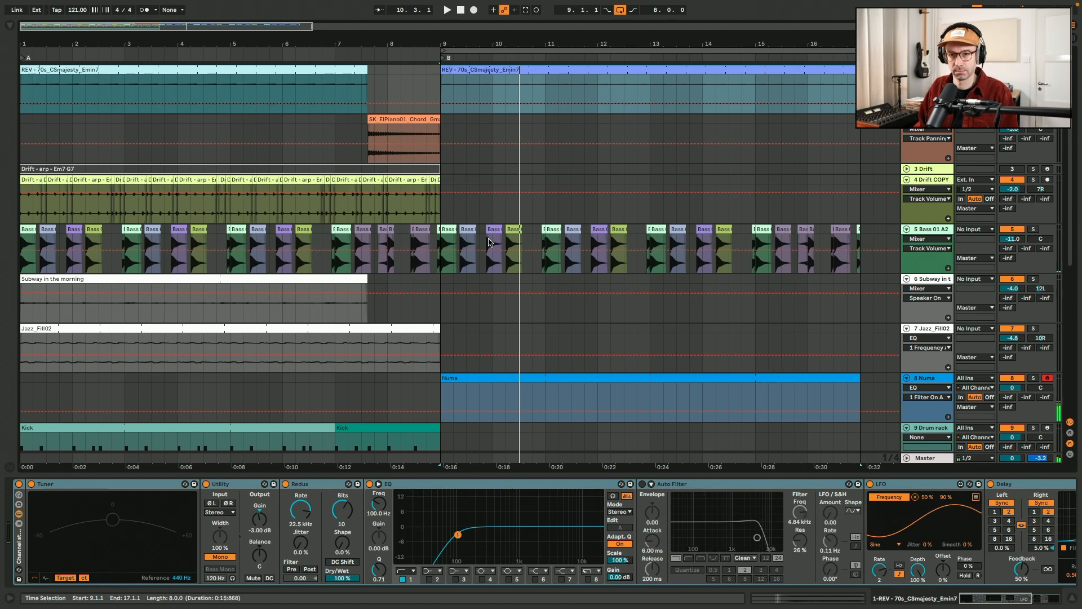
Enter two sixteenth-note chords at the start of the Numa clip: E3, G3, B3, D4, followed by G3, B3, D4, F#4.
scroll(489, 243, up, 6)
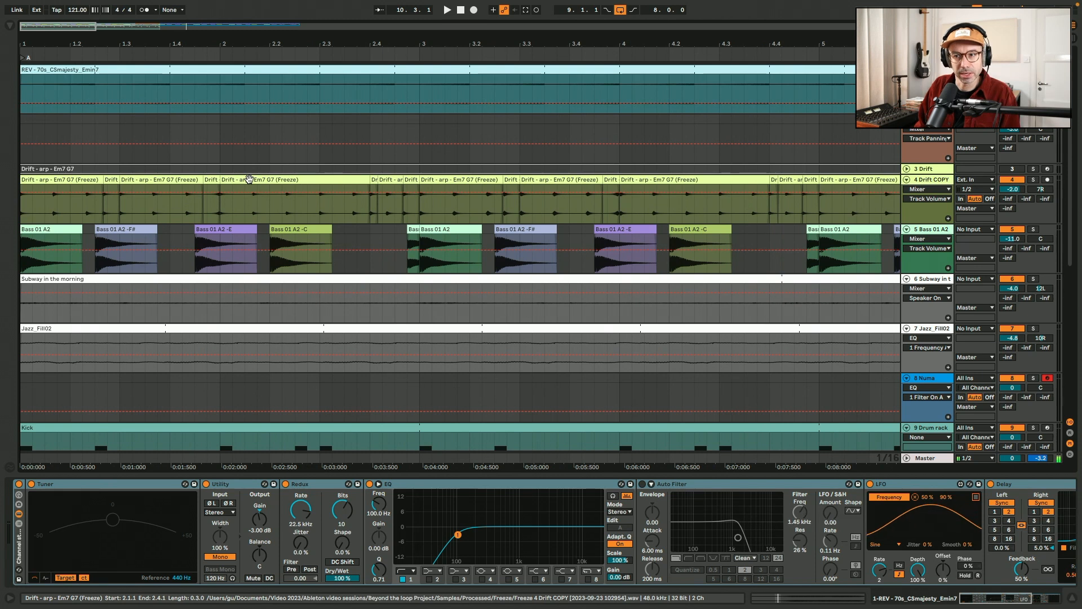
drag(242, 42, 301, 10)
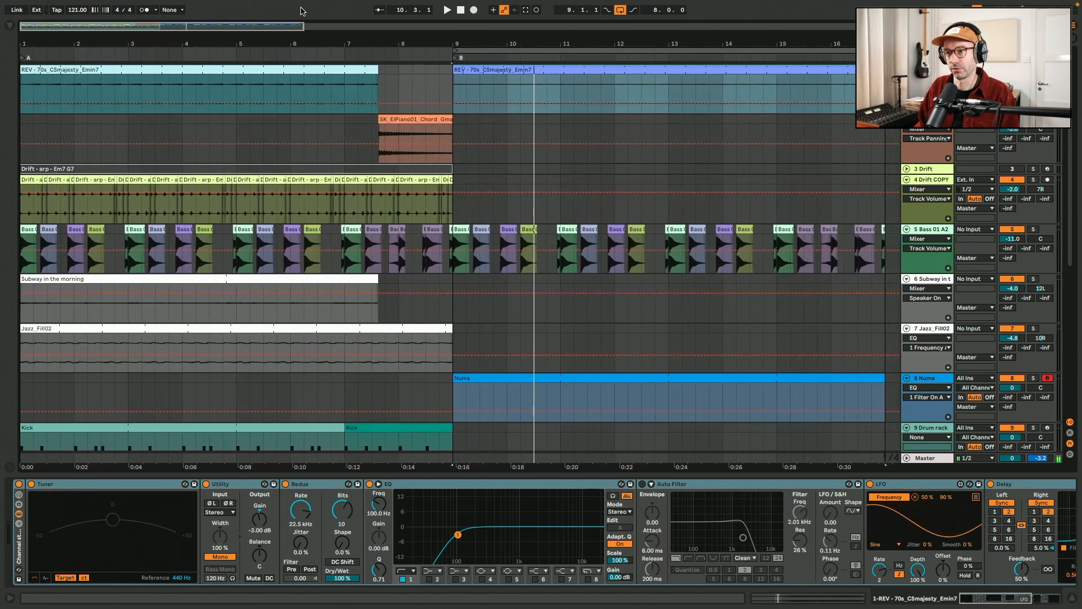
double_click(542, 376)
double_click(188, 331)
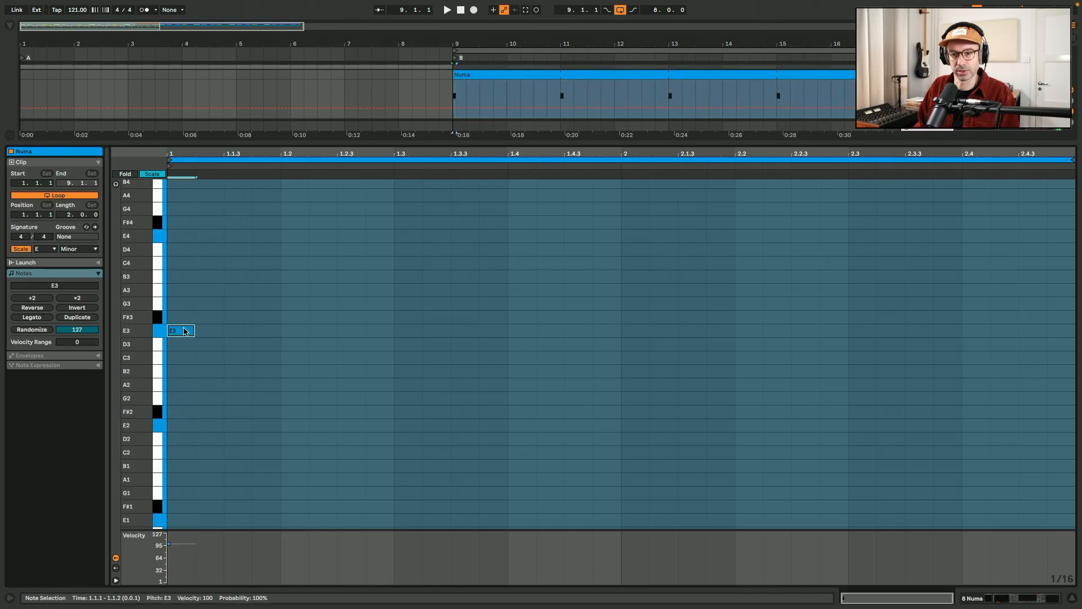
double_click(187, 308)
double_click(220, 293)
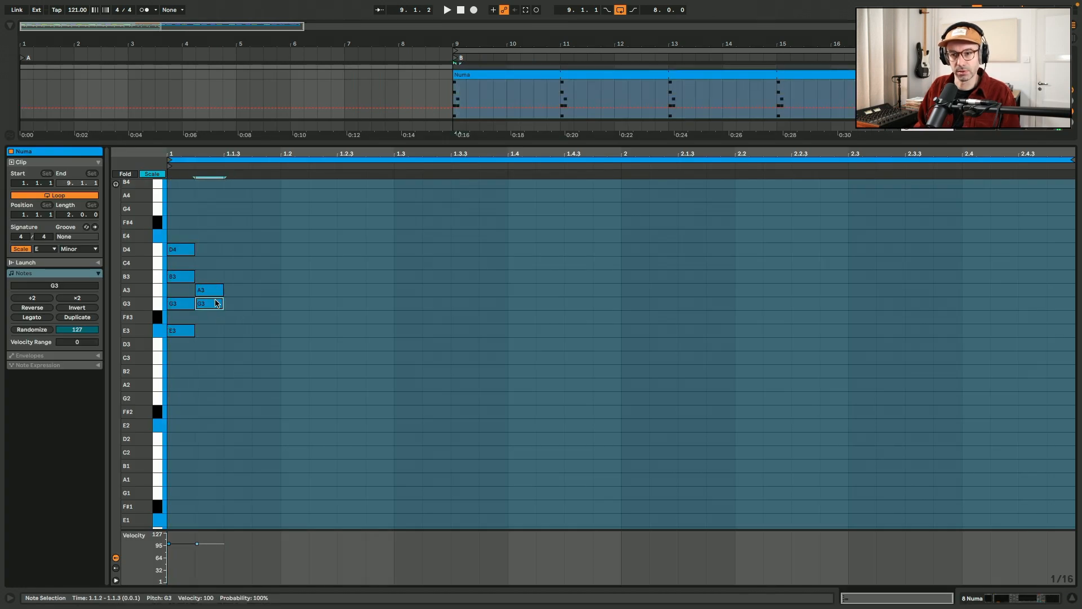
drag(217, 290, 221, 279)
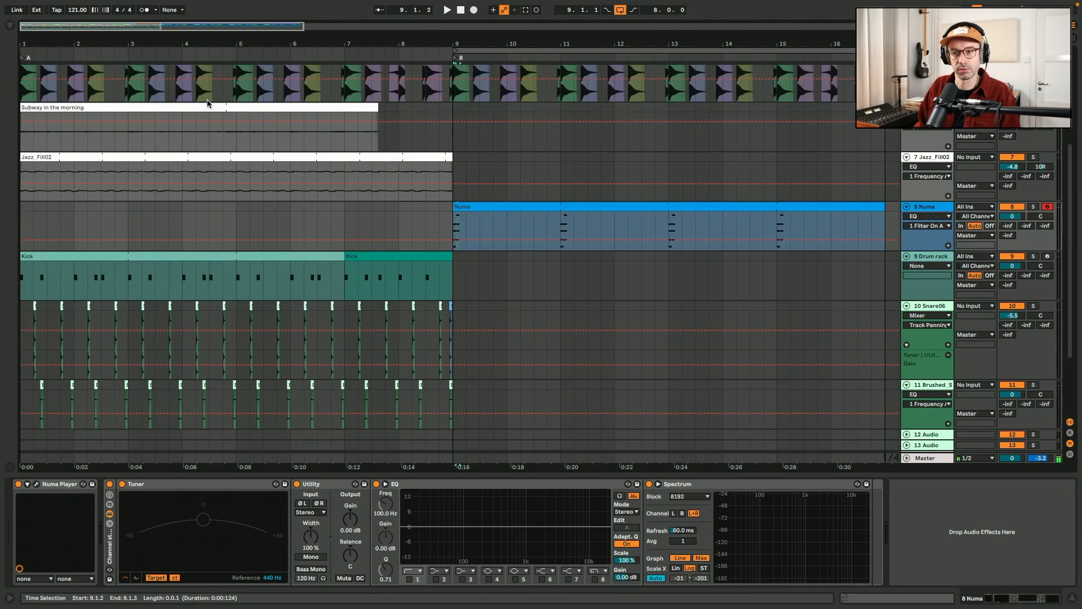
Add a third sixteenth-note chord of A3, C4, E4 and G4 at position 1.1.3 in the Numa clip.
scroll(206, 263, down, 1)
scroll(214, 290, up, 5)
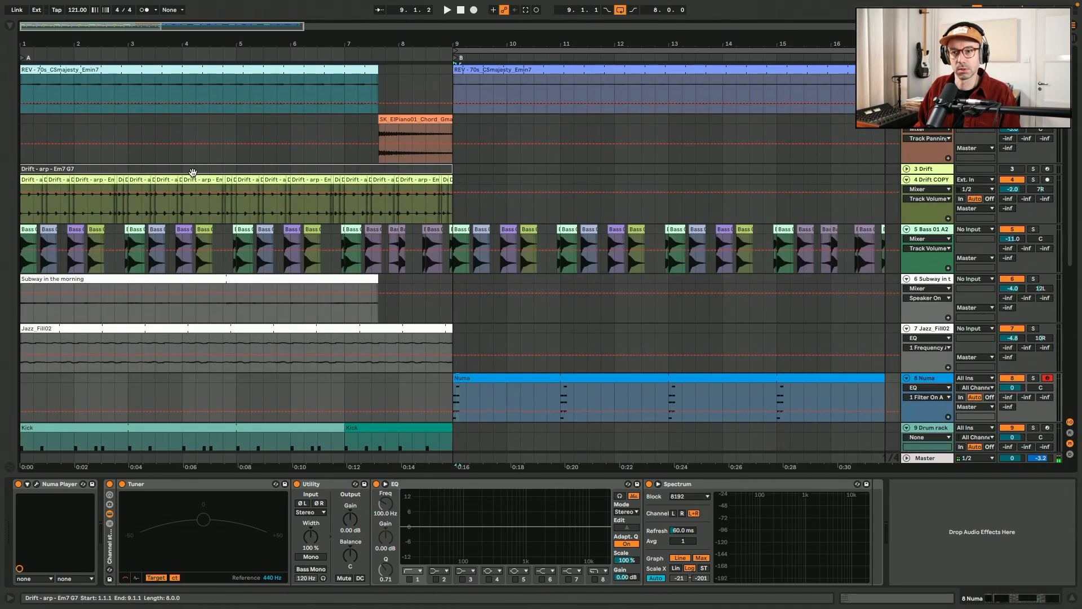
double_click(192, 172)
click(578, 375)
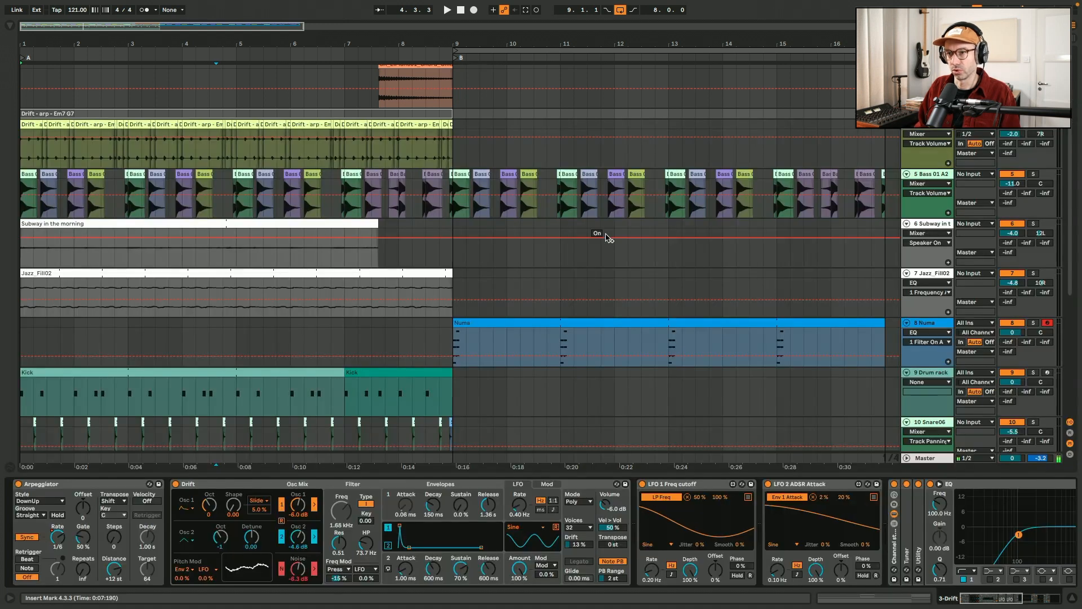
click(532, 319)
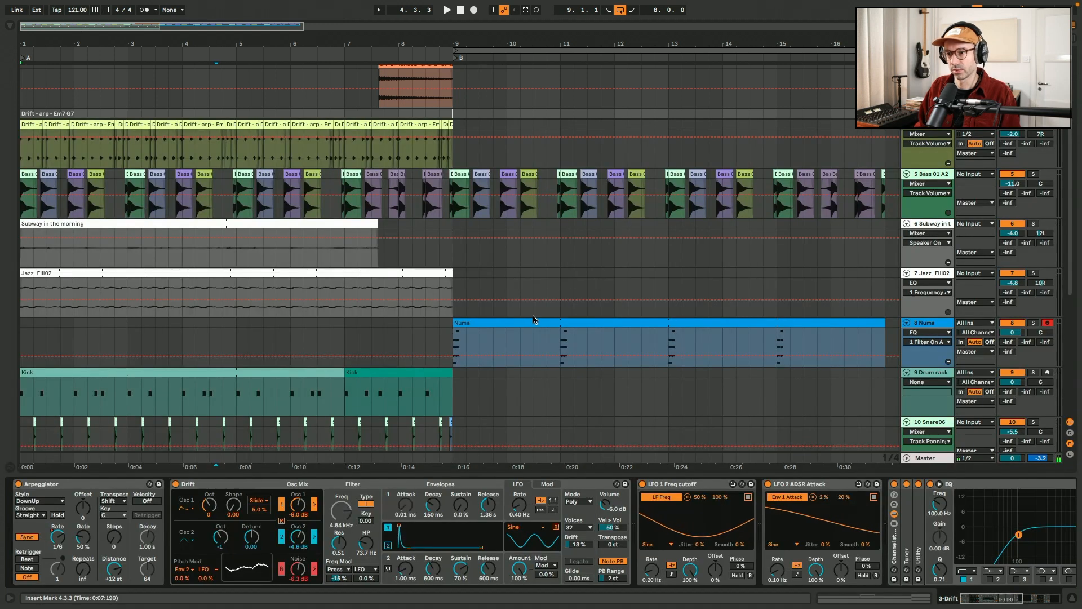
double_click(528, 321)
drag(252, 361, 151, 192)
drag(210, 303, 238, 289)
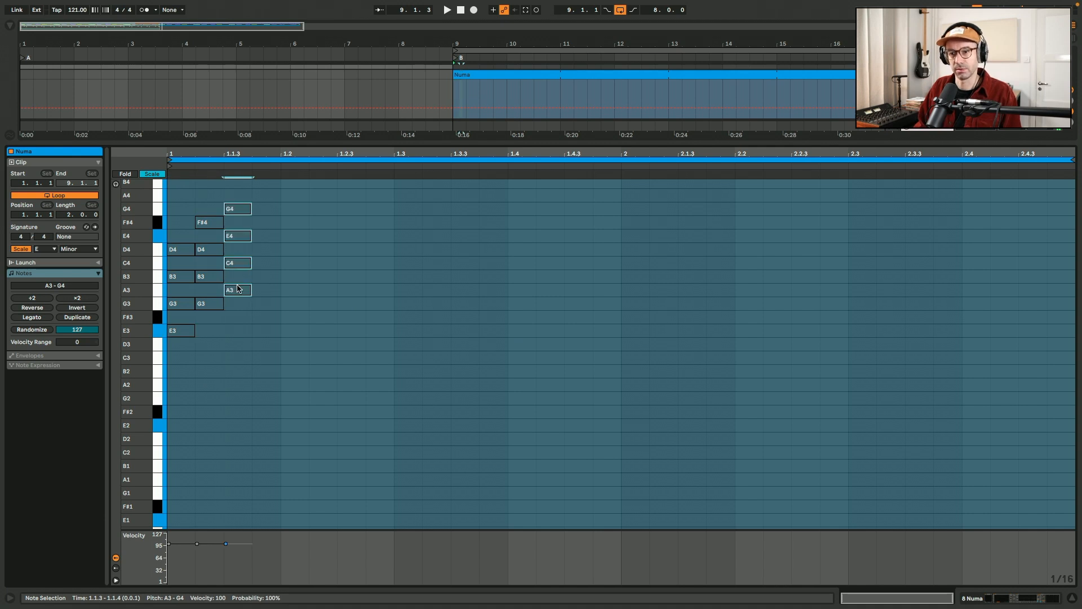
Place a two-bar A2, C3, E3, G3 chord at the start of the Numa clip's four-bar loop and audition it.
drag(281, 317, 624, 387)
click(288, 290)
key(space)
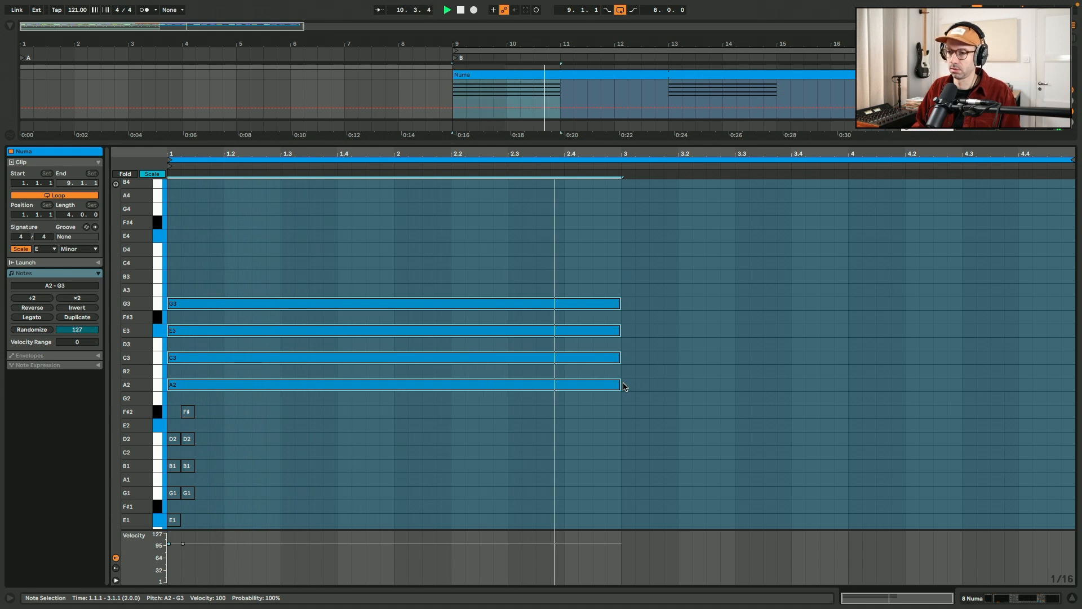
key(space)
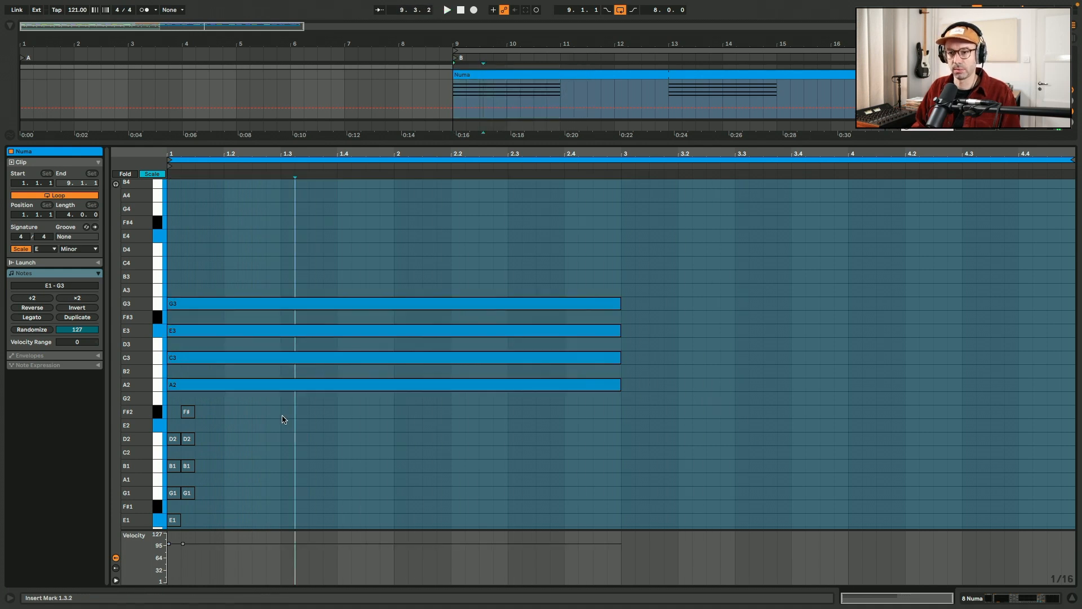
Copy the two-bar chord to bar 3 of the Numa clip as D2, F#2, A2, C3 and audition it.
drag(217, 303, 676, 358)
key(space)
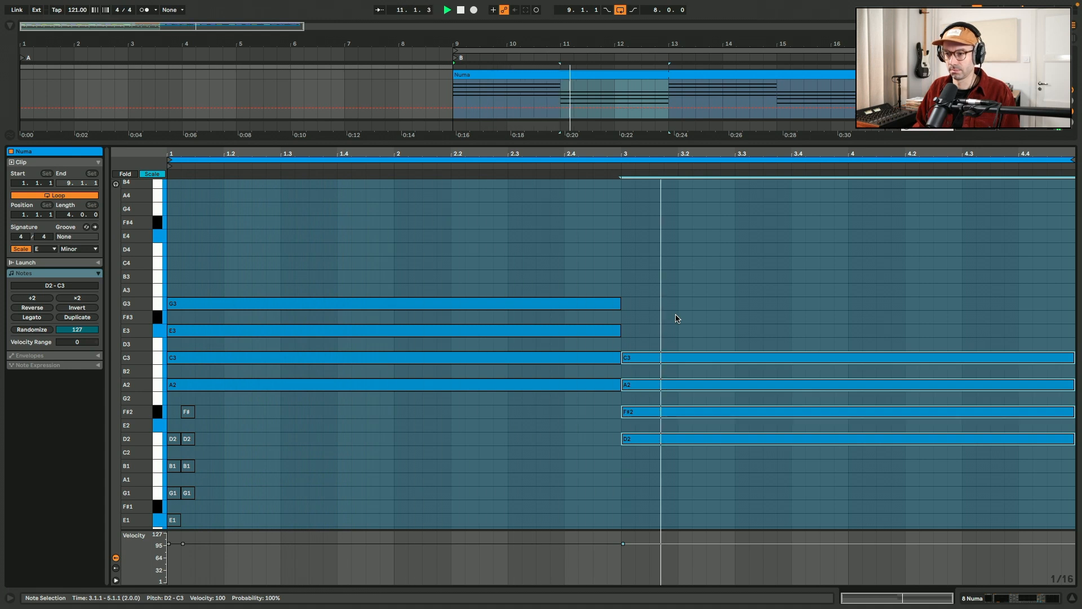
key(space)
Transpose the bar 3 chord up to F#2, A2, C3, E3 and play it with the rest of section B.
drag(668, 445, 667, 415)
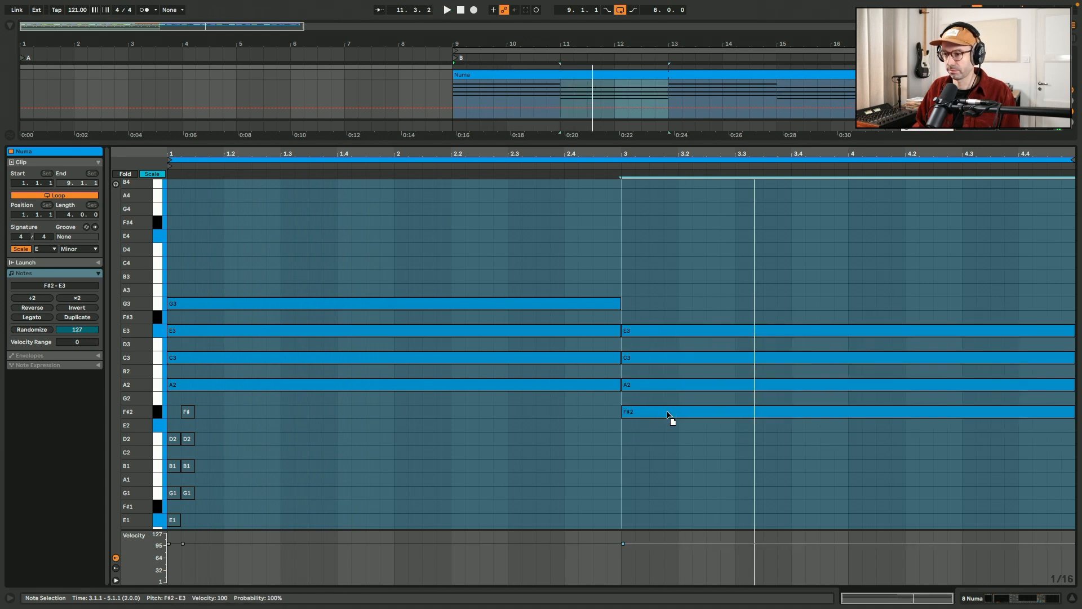
key(space)
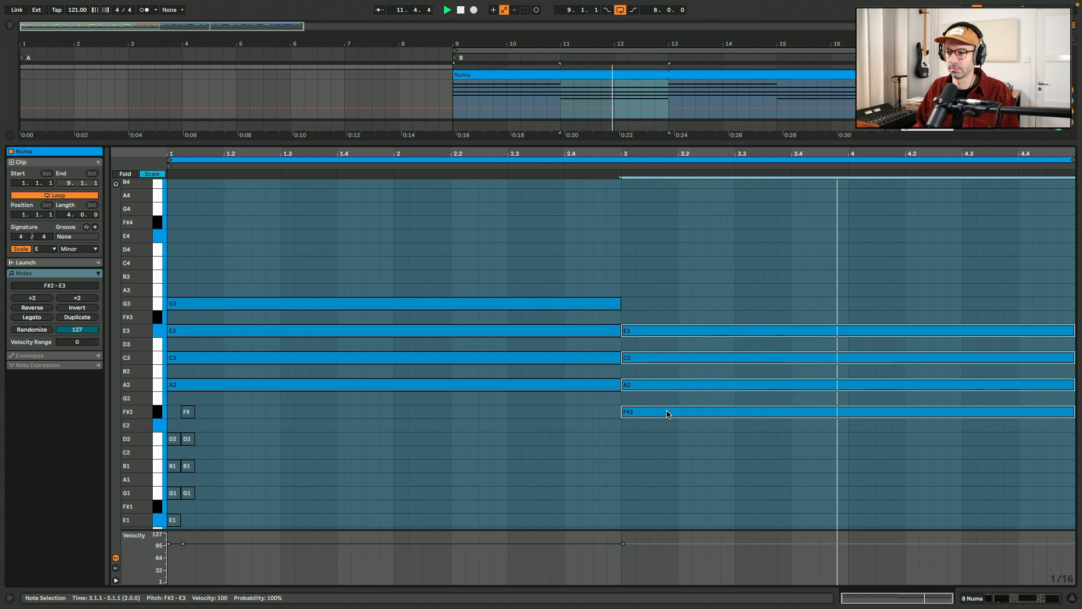
key(shift+Tab)
scroll(618, 301, up, 5)
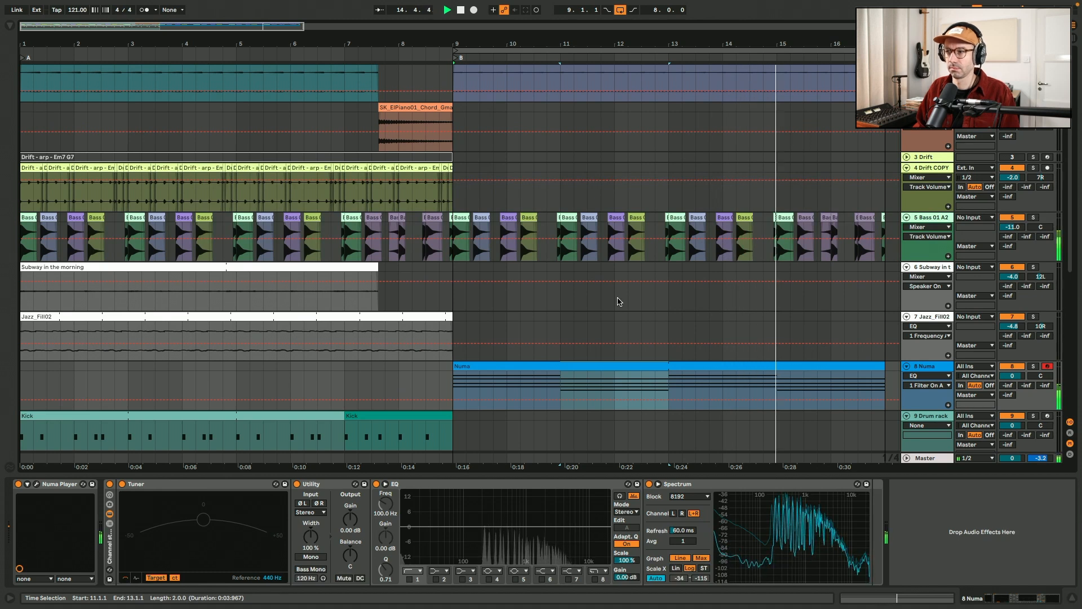
Raise the F#2 of the bar 3 chord an octave to F#3 and listen to the inversion in section B.
key(shift+Tab)
drag(702, 439, 696, 221)
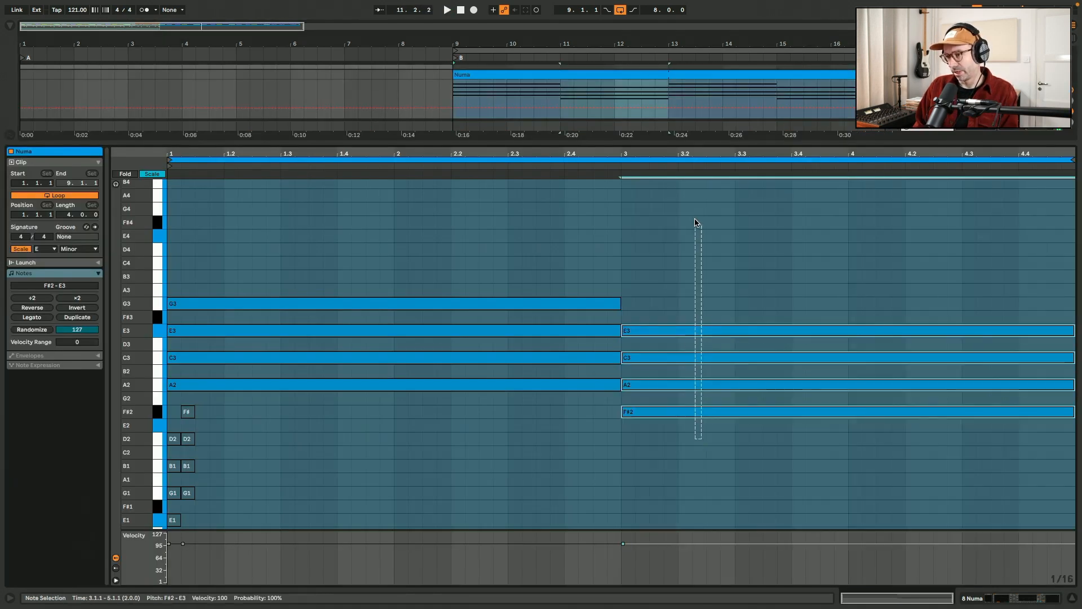
click(669, 412)
key(shift+Up)
key(space)
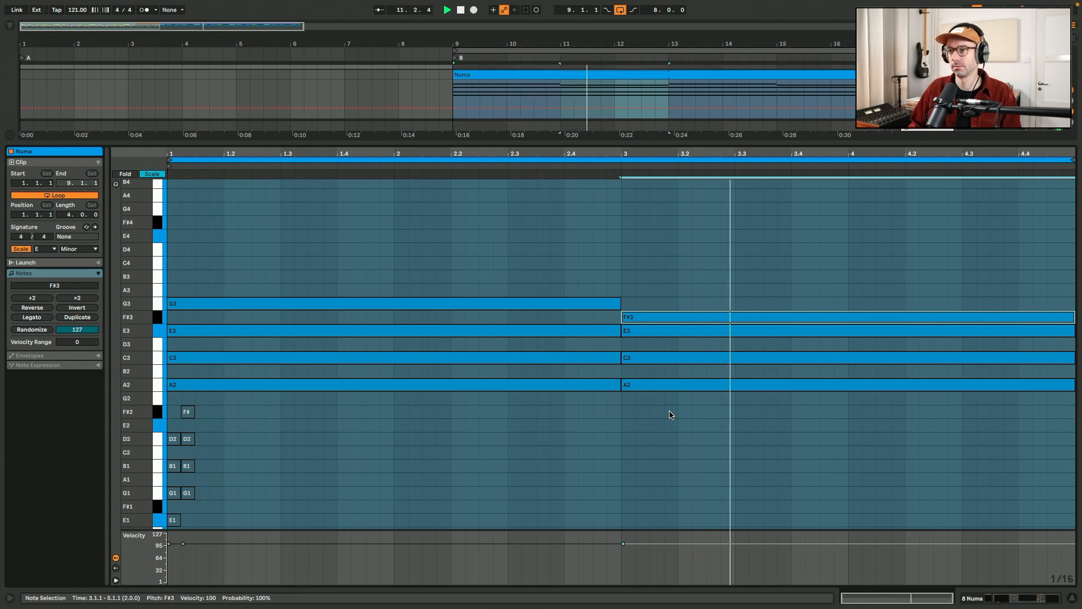
key(shift+Tab)
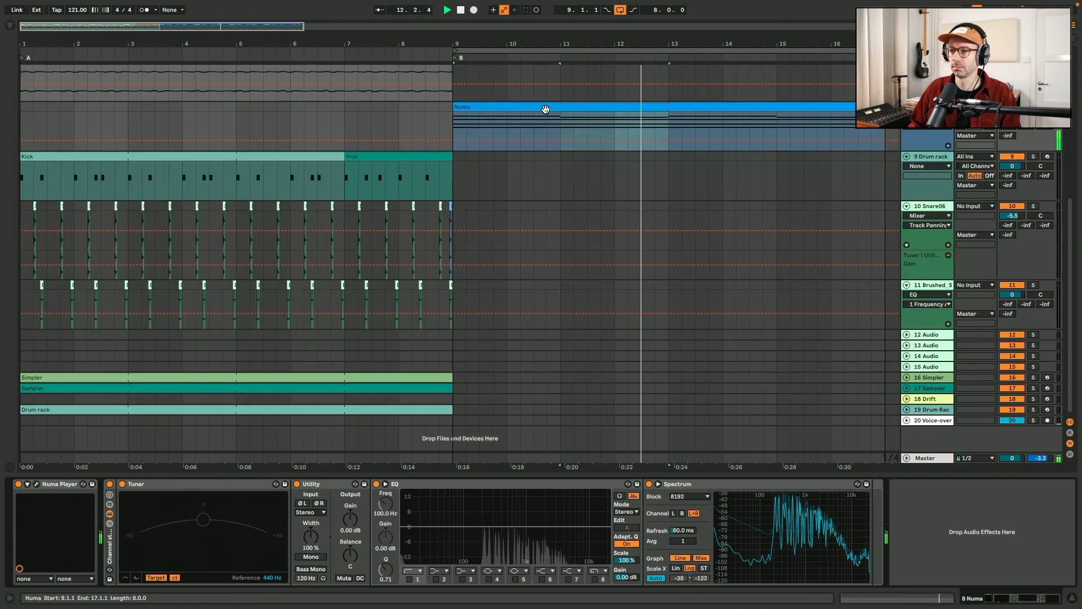
key(shift+Tab)
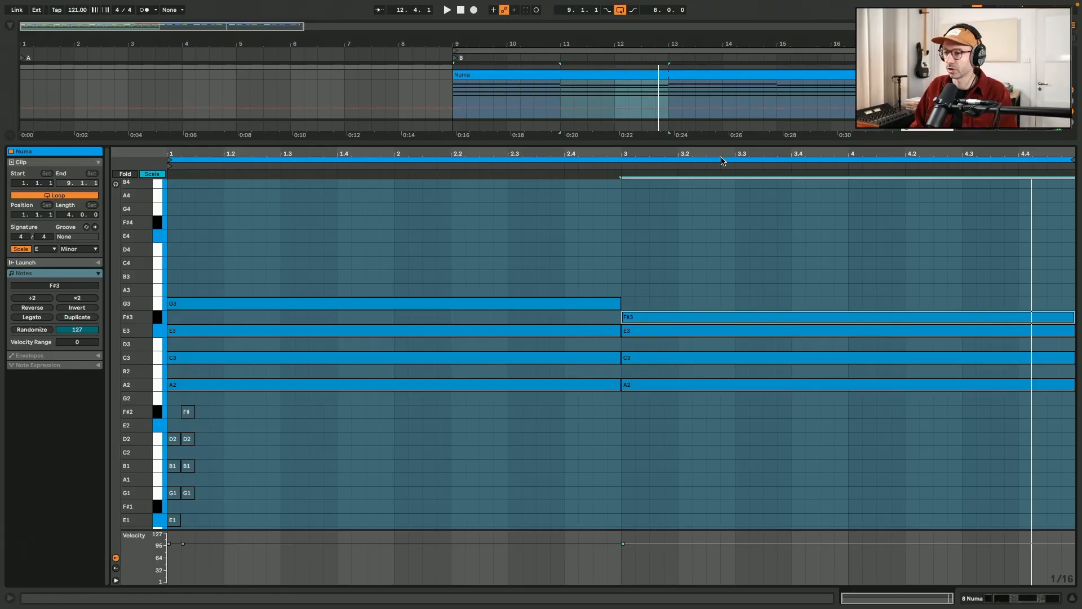
click(692, 318)
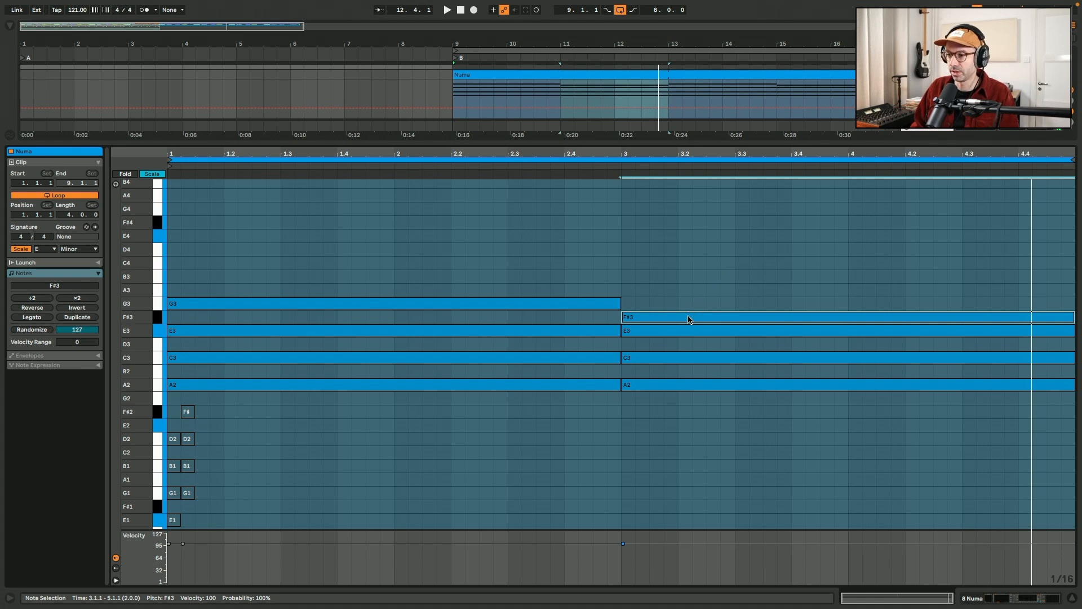
mouse_move(688, 319)
mouse_down()
mouse_move(693, 415)
mouse_move(687, 326)
mouse_up()
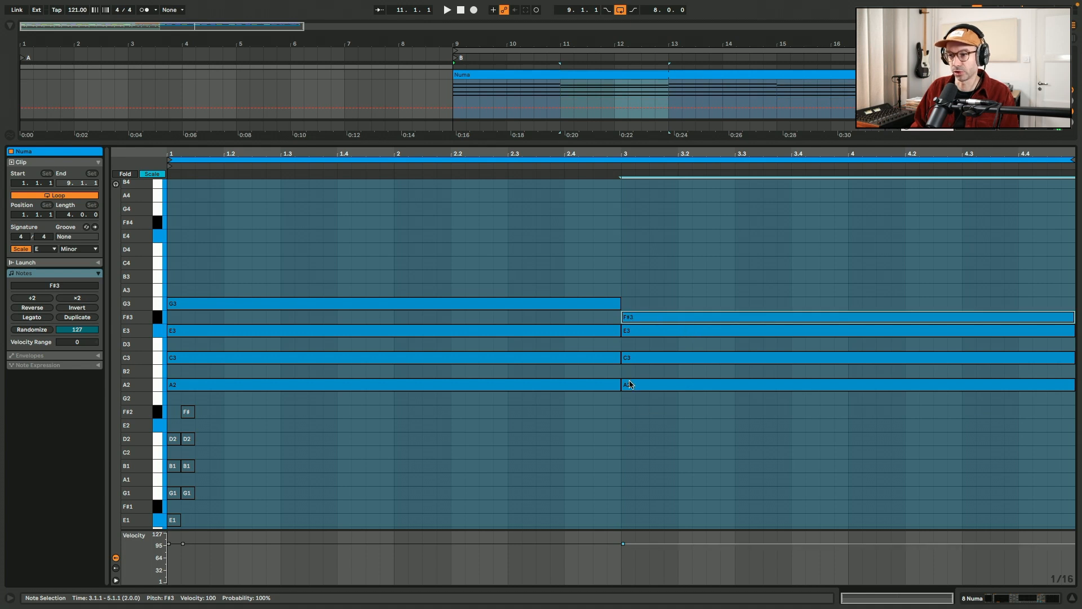
Rename the Numa clip "Numa - Am7 F#minor7 flat five (inv)".
click(546, 69)
key(ctrl+r)
text(- Am)
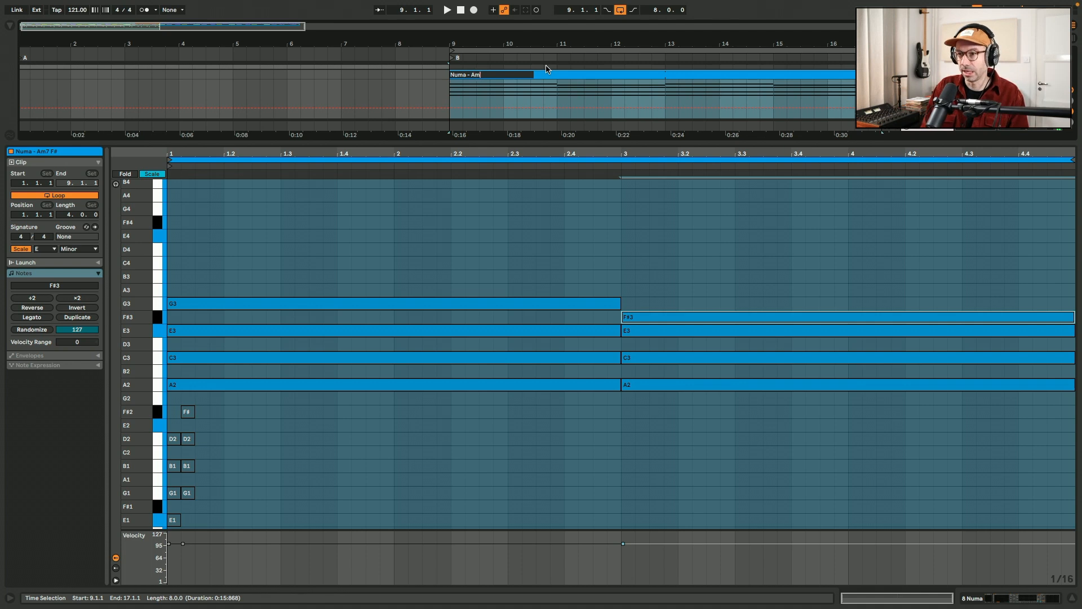
text(7 F#7 F#minor7 flat five (inv)
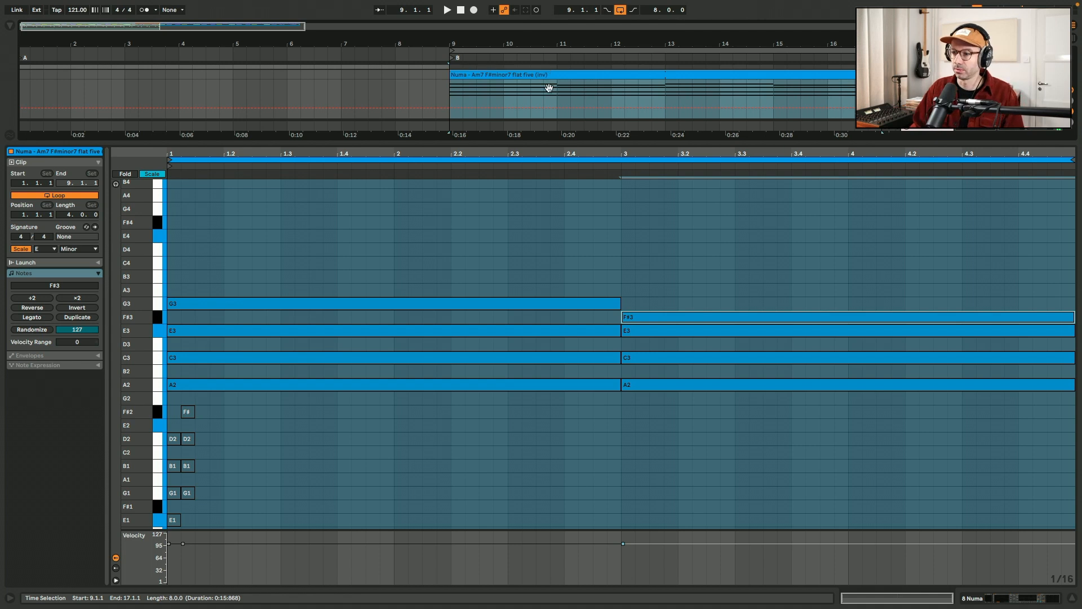
Set the arrangement loop to four bars from bar 9 and audition the section B bass with the Numa track muted.
click(659, 310)
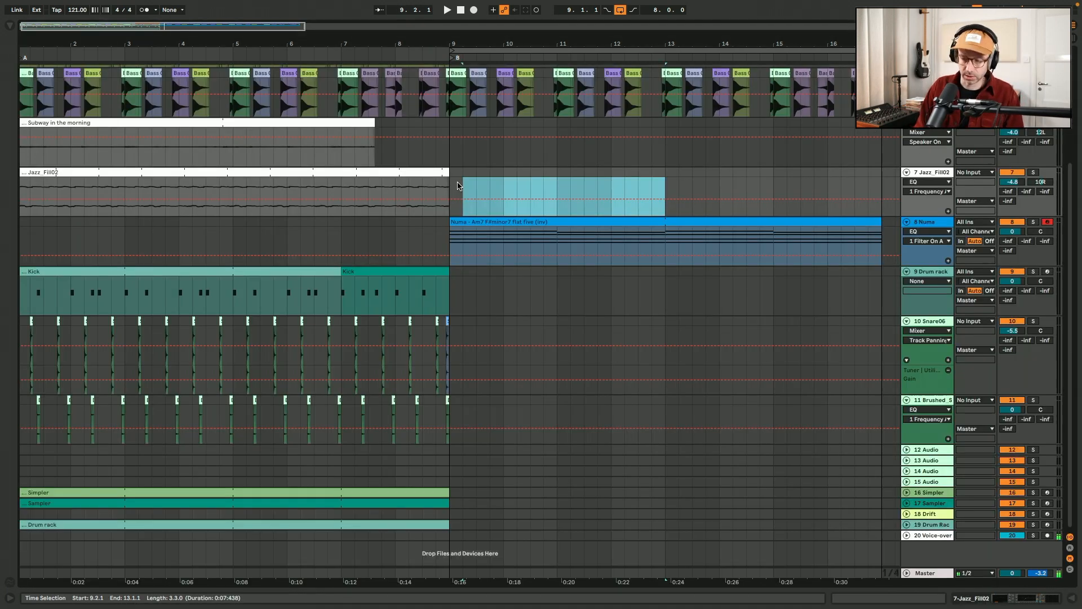
key(ctrl+l)
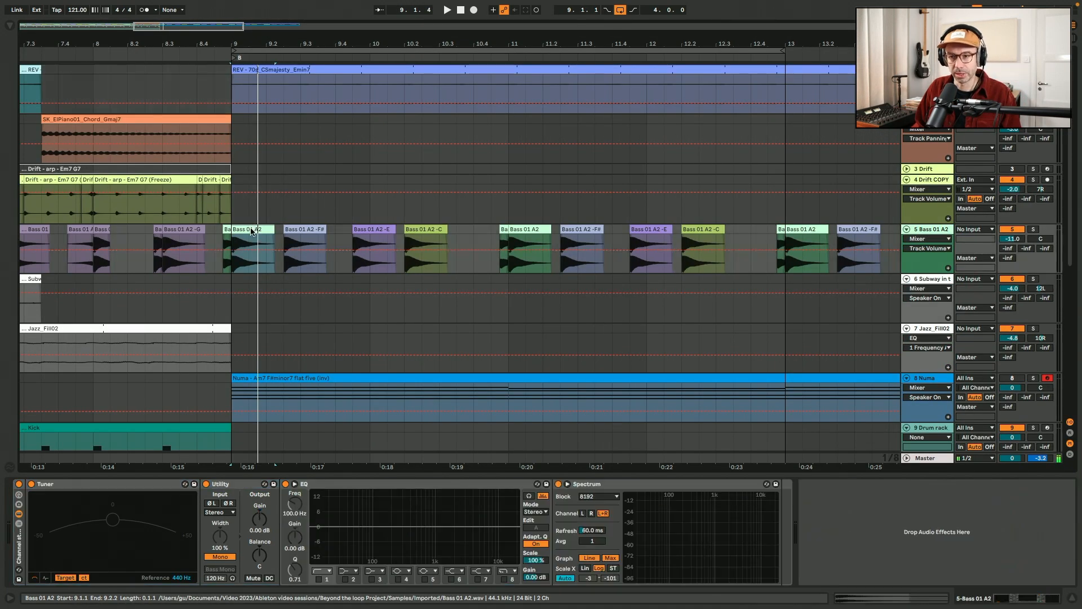
key(space)
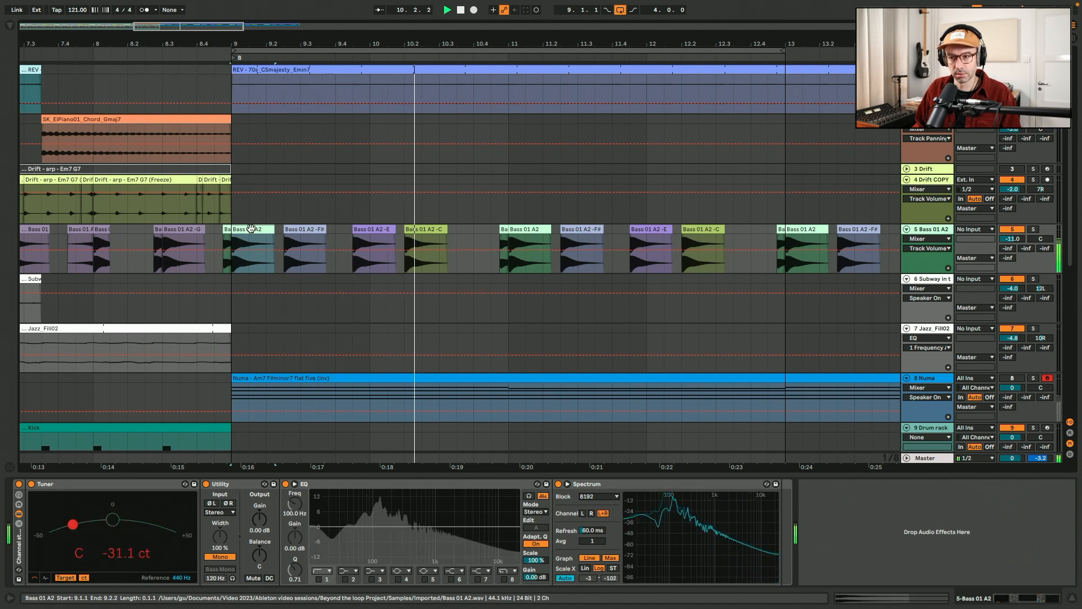
key(space)
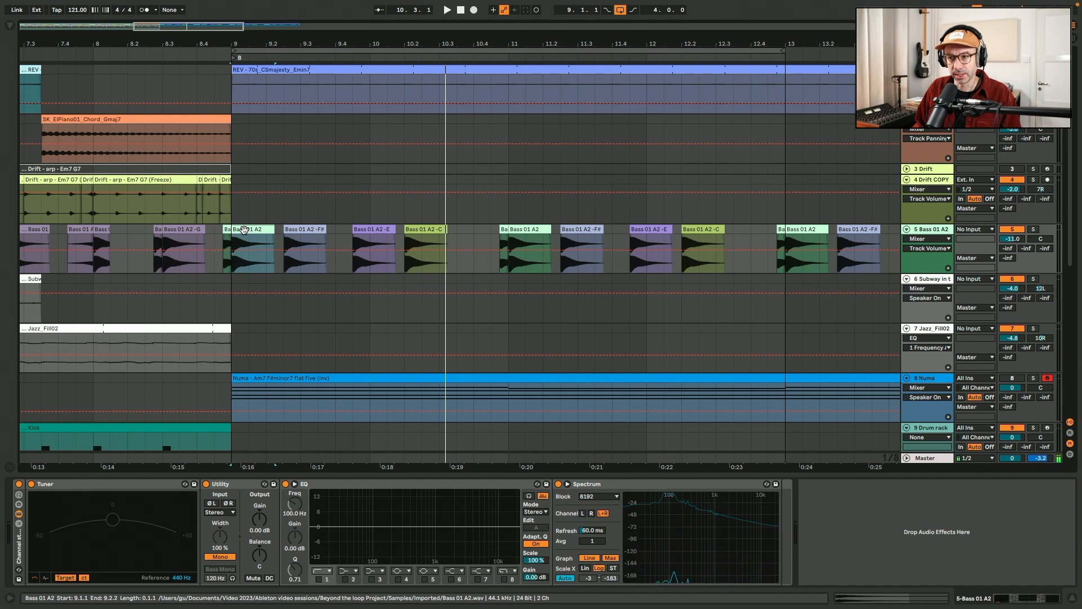
Check the chord notes of the Numa clip in its note editor, then return to the arrangement.
click(274, 381)
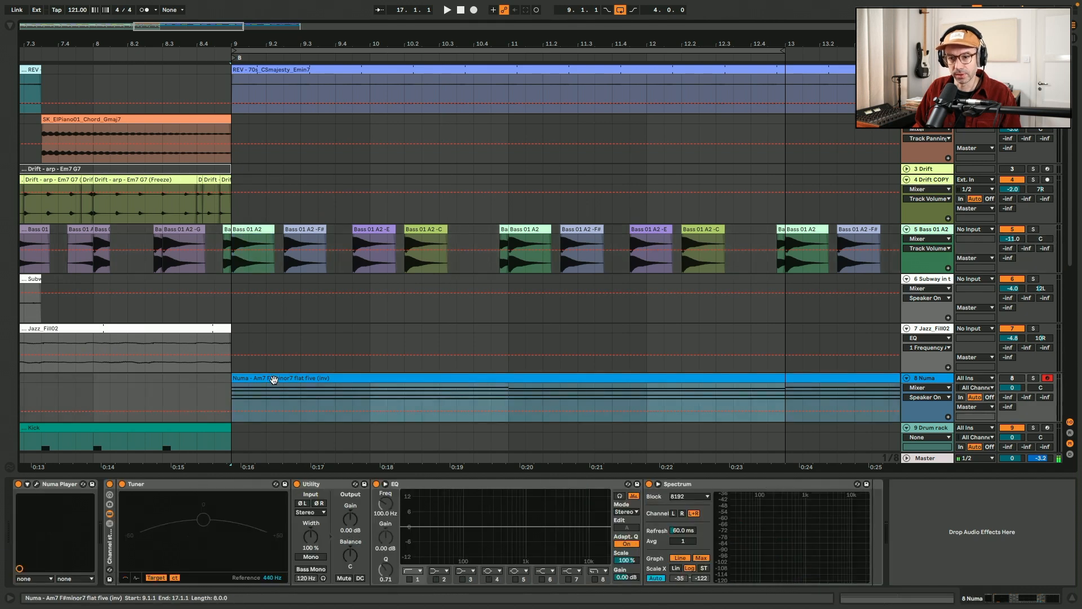
double_click(274, 380)
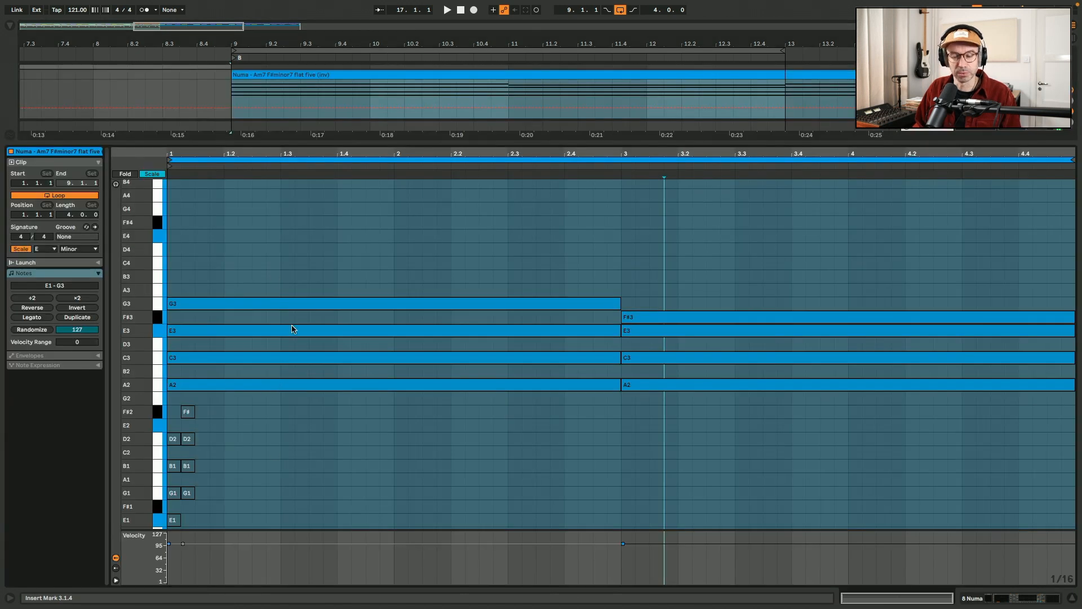
key(shift+Tab)
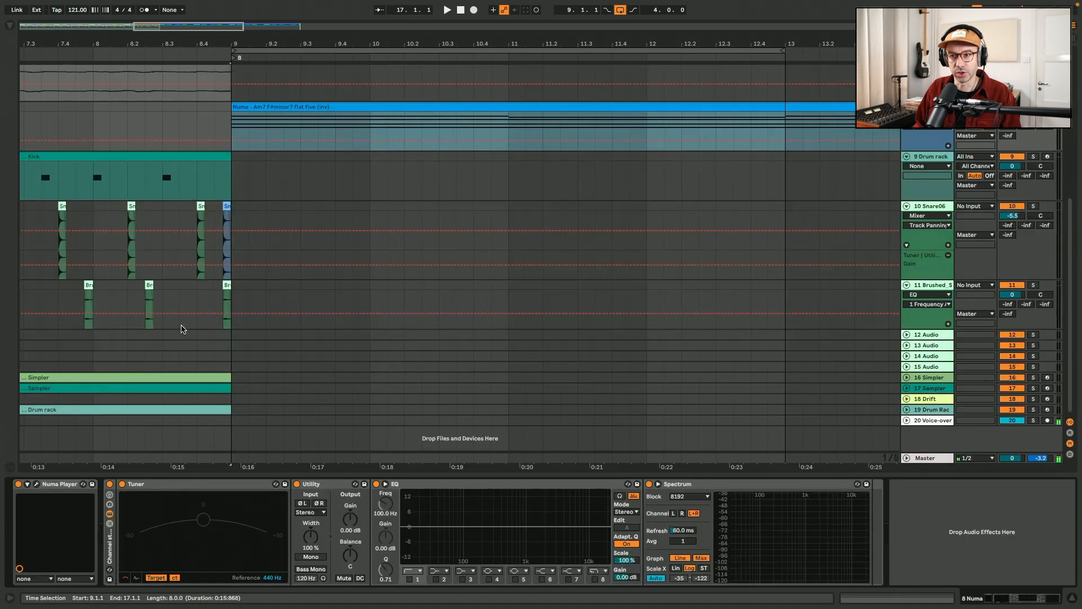
Rename the first F# bass clip of section B "G" and recolour it purple.
scroll(181, 326, up, 5)
click(303, 139)
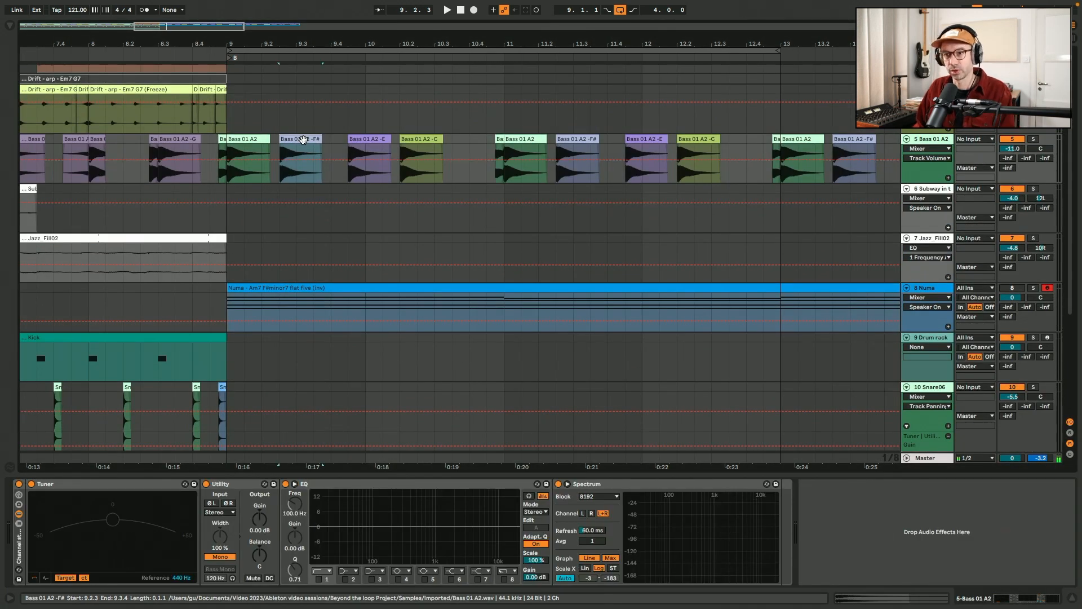
double_click(303, 139)
key(shift+Tab)
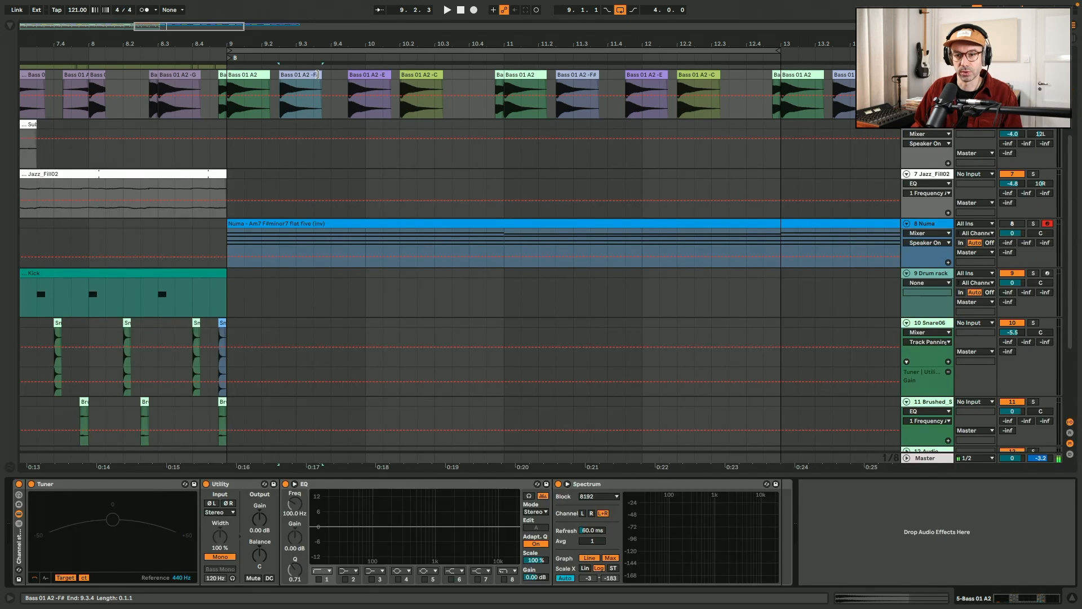
right_click(292, 78)
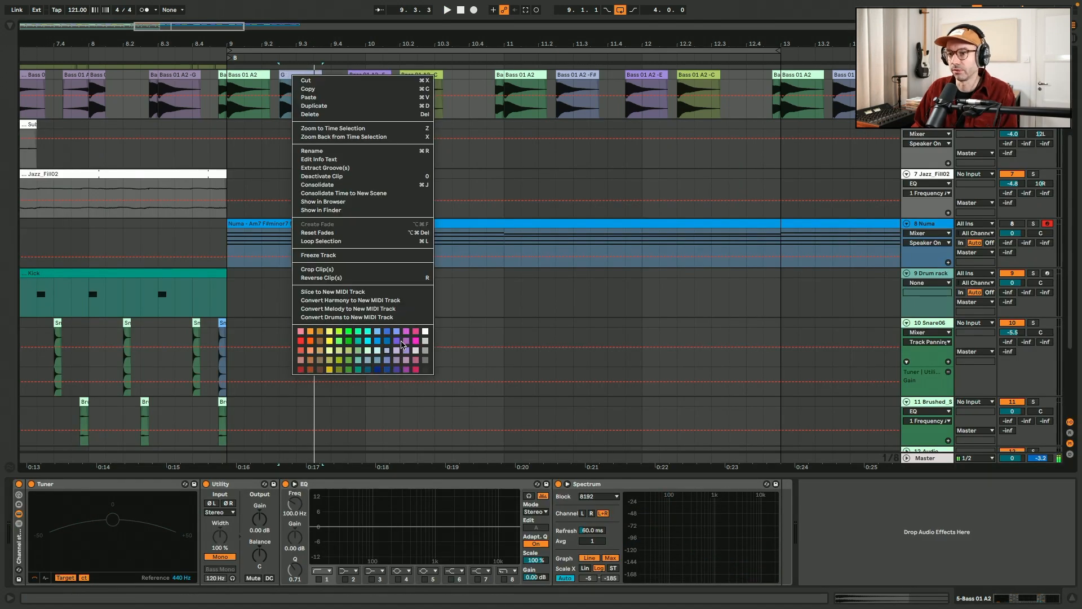
click(401, 342)
scroll(404, 340, up, 4)
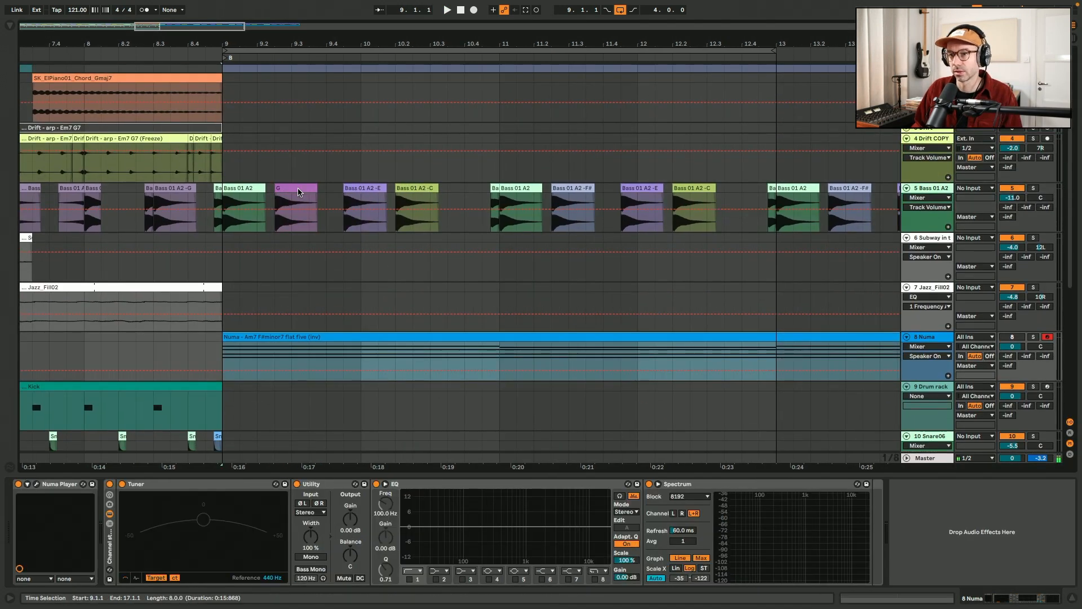
Listen to the section B bass from bar 9 and compare it with the chord notes of the Numa clip.
click(229, 186)
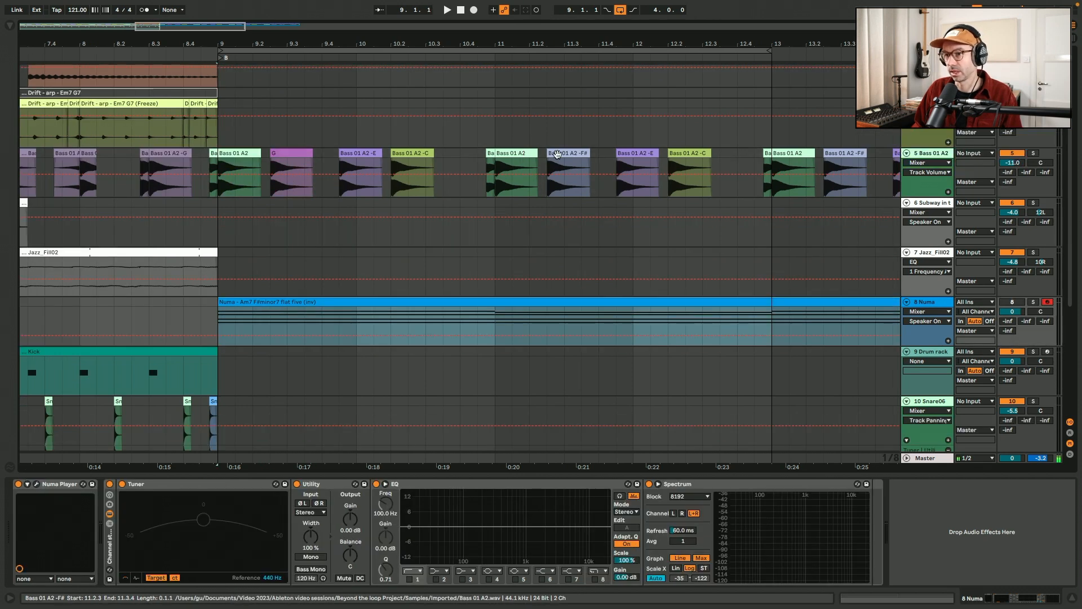
scroll(576, 211, up, 3)
click(284, 207)
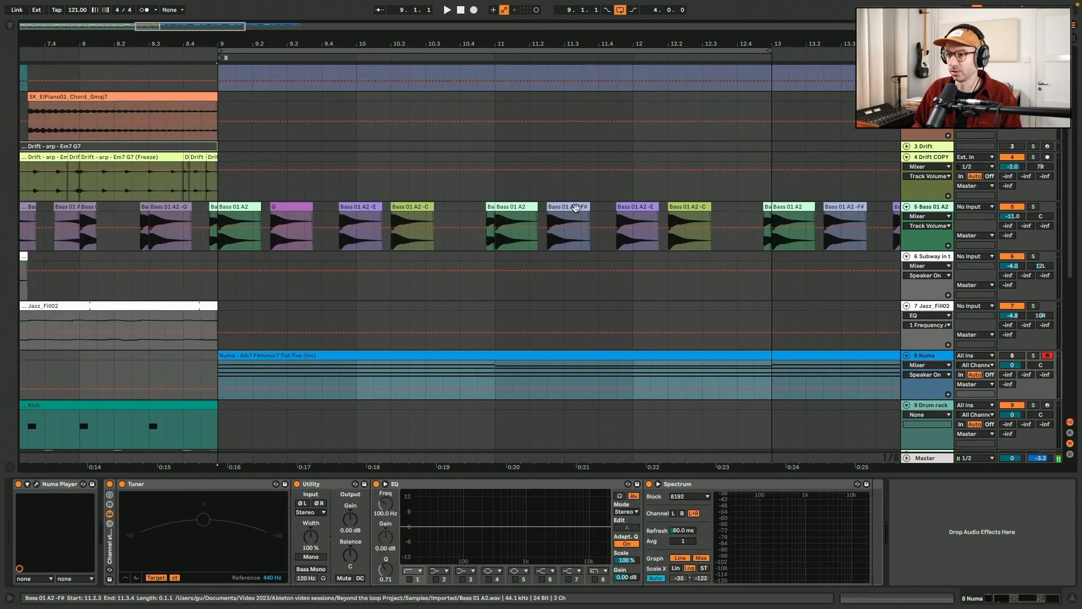
key(space)
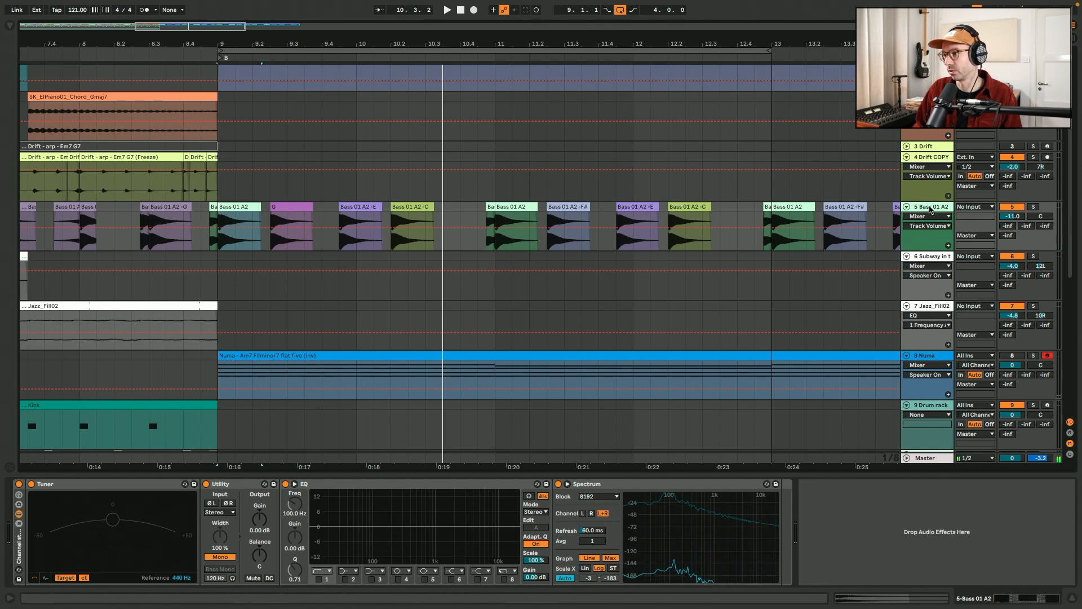
double_click(338, 376)
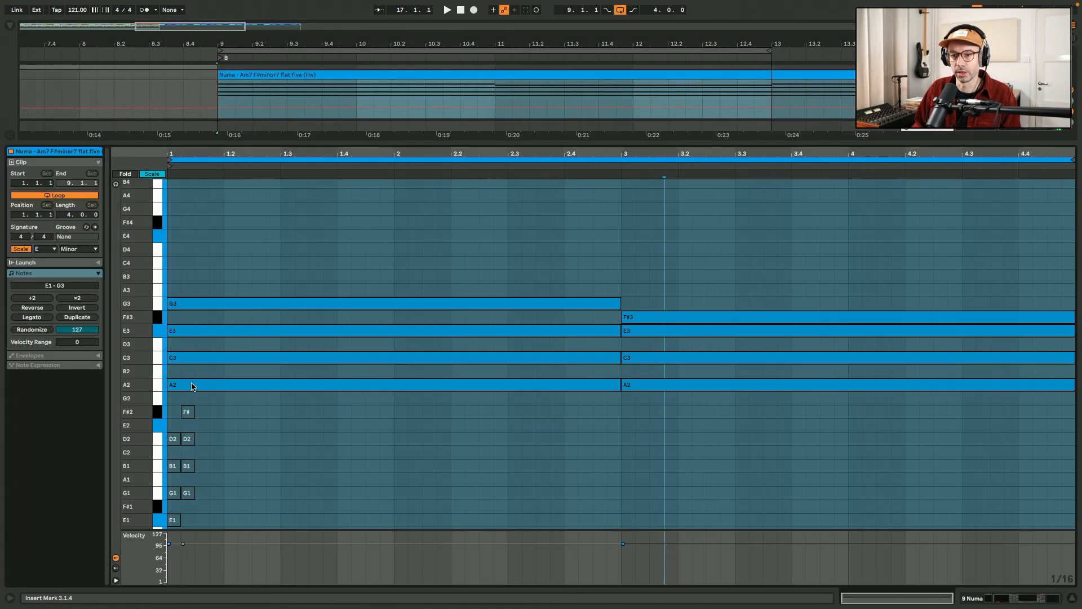
key(shift+Tab)
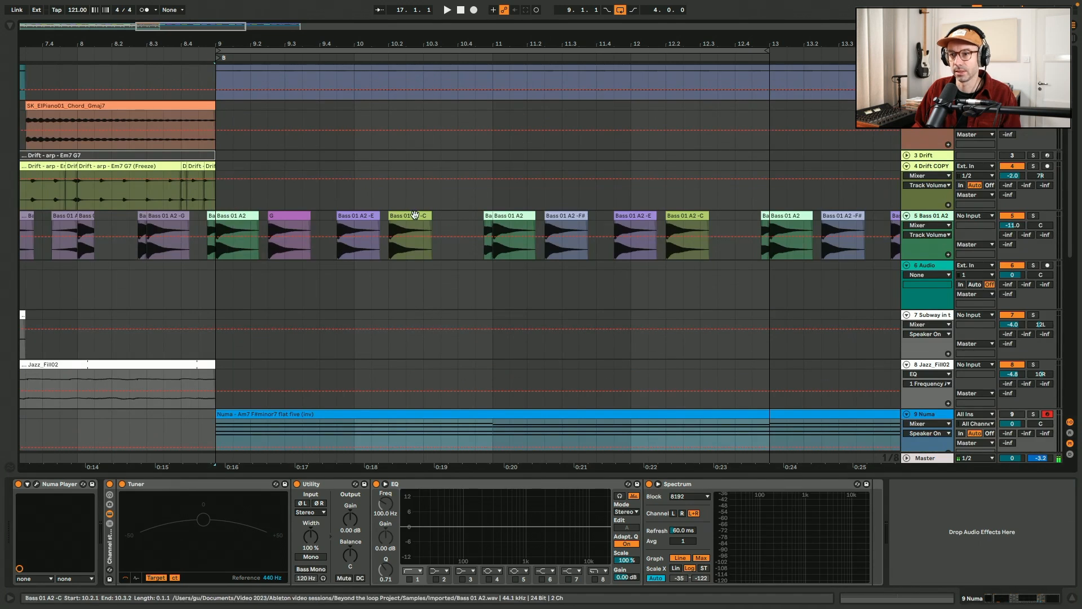
Swap the G and C bass clips in bars 9 and 10 and audition the new bass line.
drag(414, 217, 290, 270)
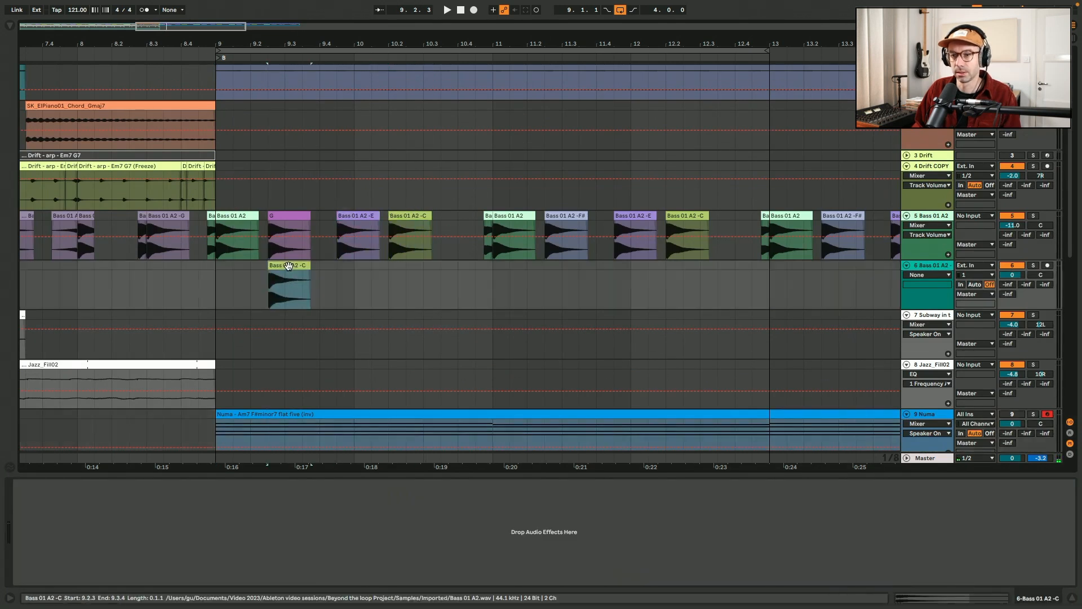
click(400, 226)
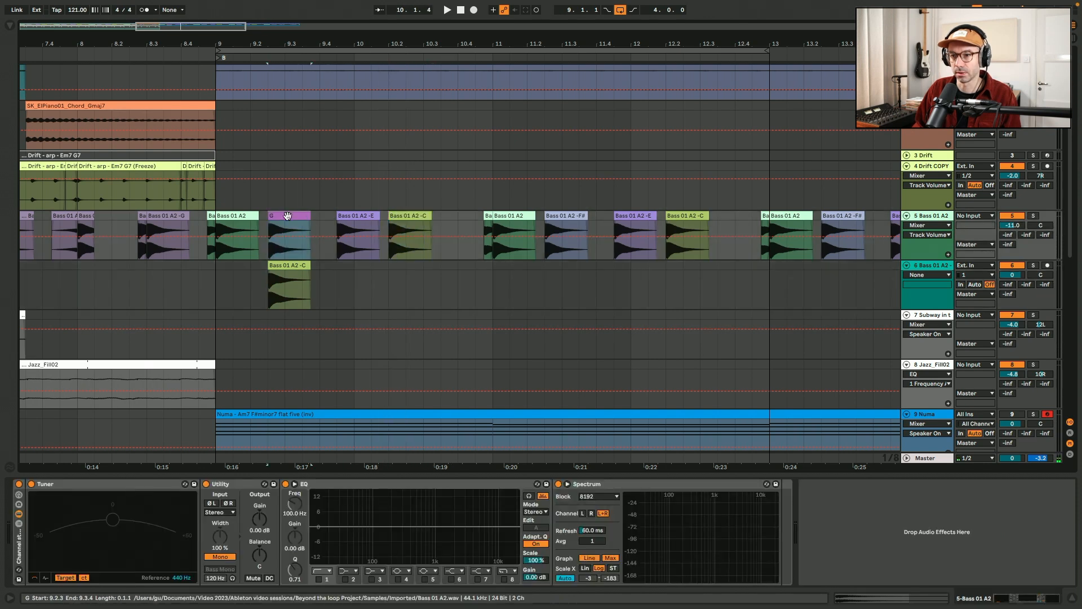
key(ctrl+z)
key(ctrl+z)
key(ctrl+z)
click(241, 216)
key(space)
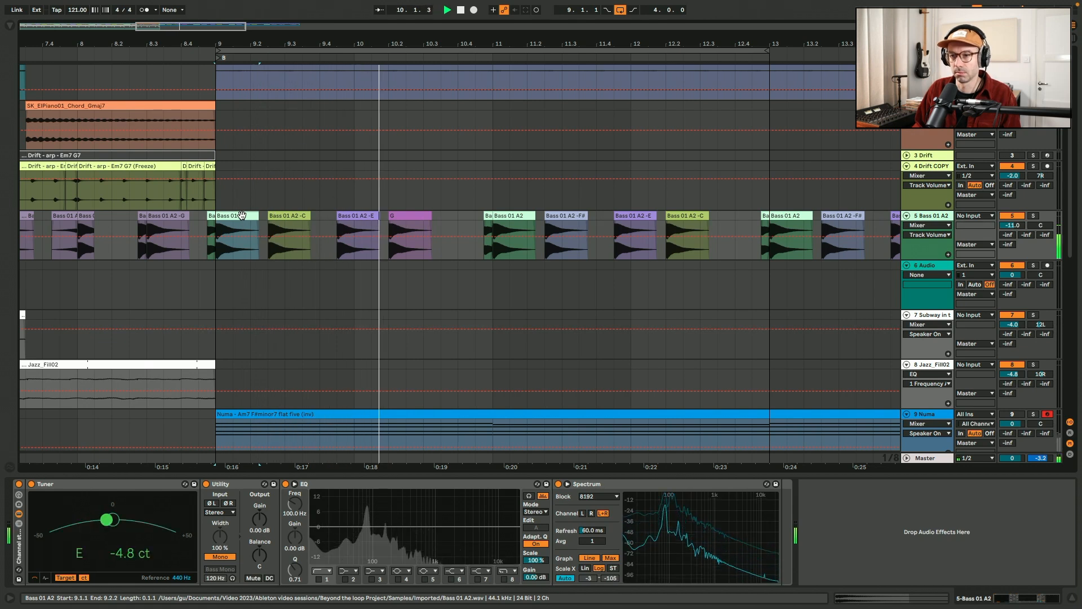
Swap the A2 and F# bass clips in bar 11 so F# comes first, then play section B from bar 9.
click(517, 214)
key(space)
click(518, 213)
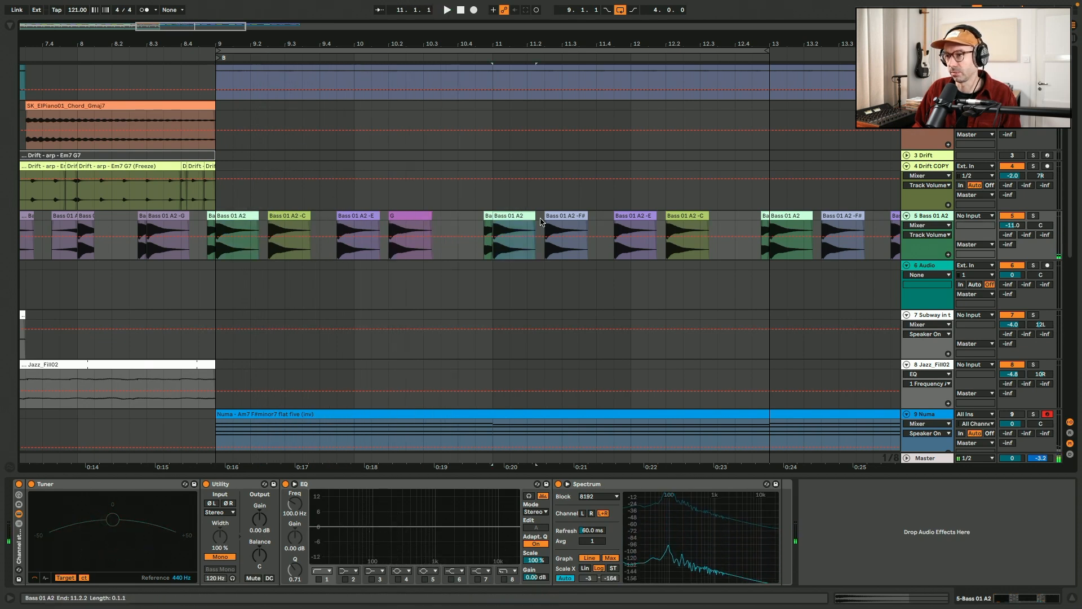
drag(520, 214, 518, 270)
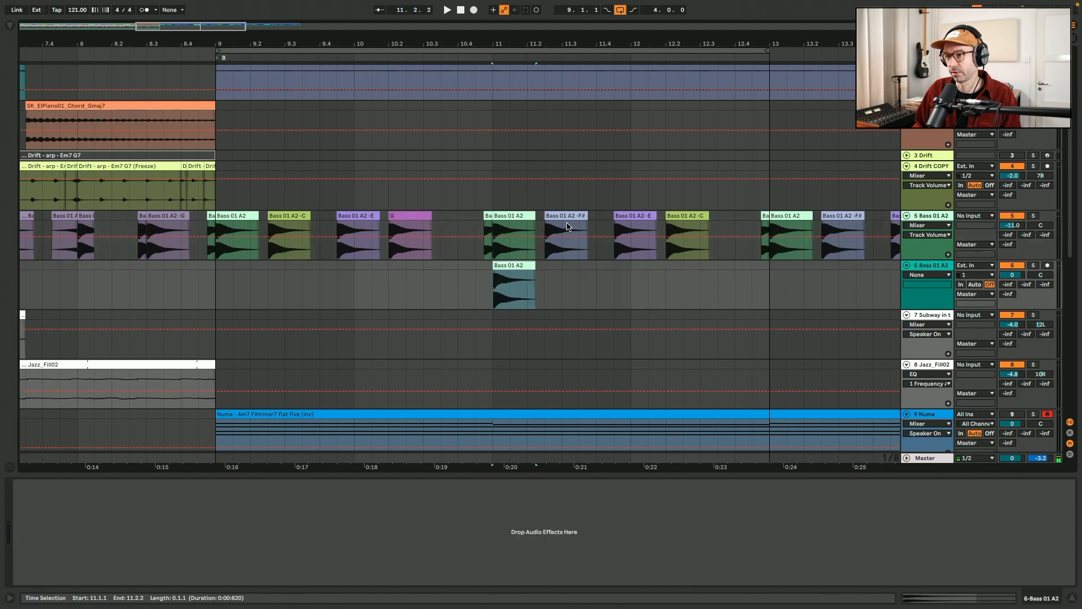
drag(570, 215, 525, 221)
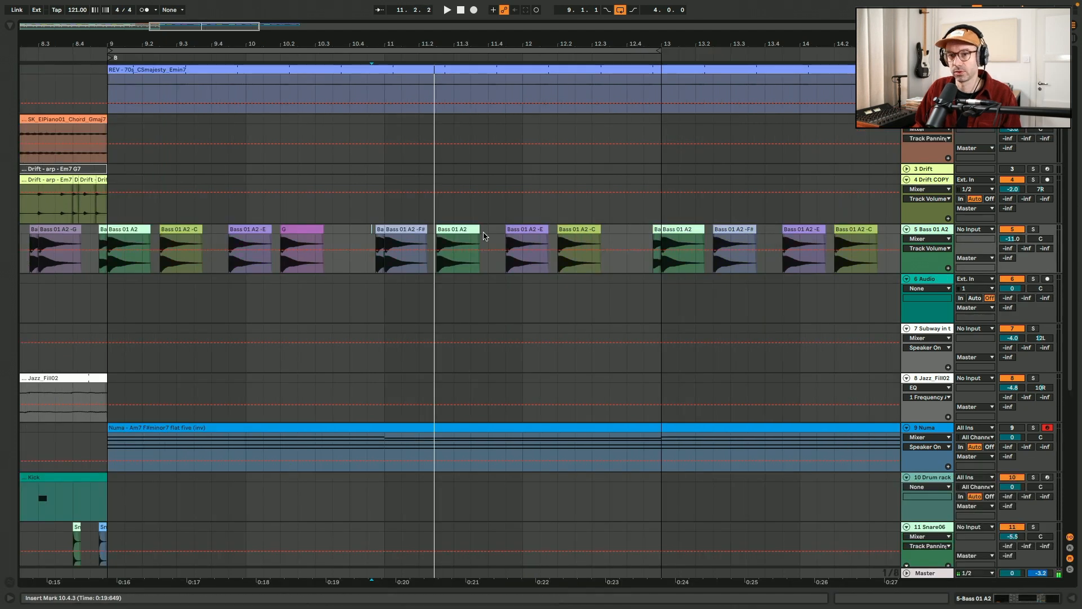
click(132, 226)
key(space)
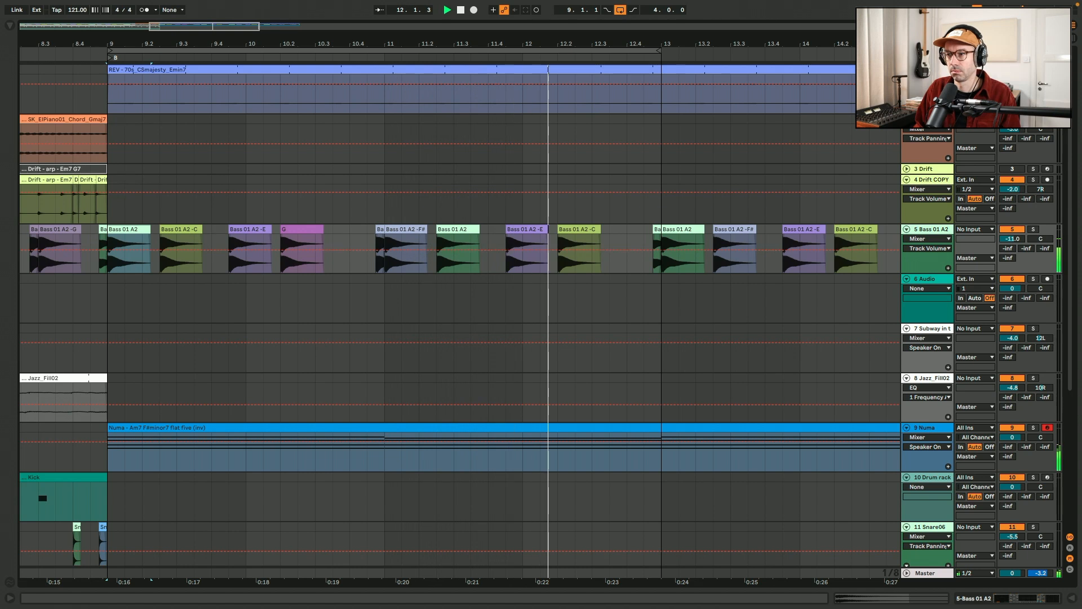
Delete the old bass clips between bars 13 and 17 of section B.
drag(693, 232, 583, 237)
key(minus)
key(minus)
scroll(758, 248, right, 3)
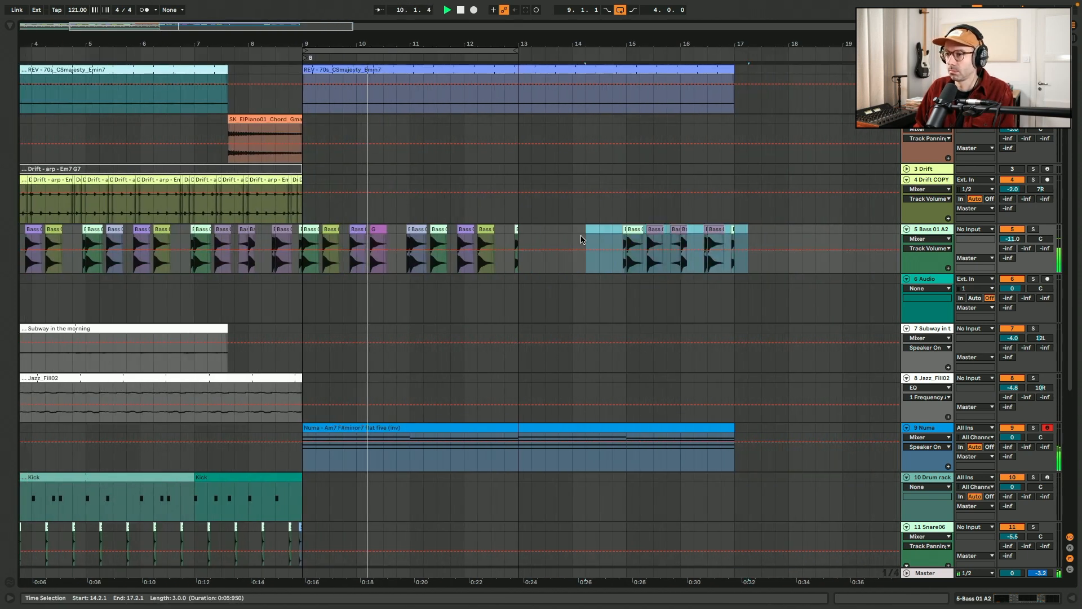
key(Delete)
Duplicate the four-bar bass pattern of bars 9–13 into bars 13–17.
click(543, 238)
key(plus)
key(plus)
scroll(485, 237, left, 5)
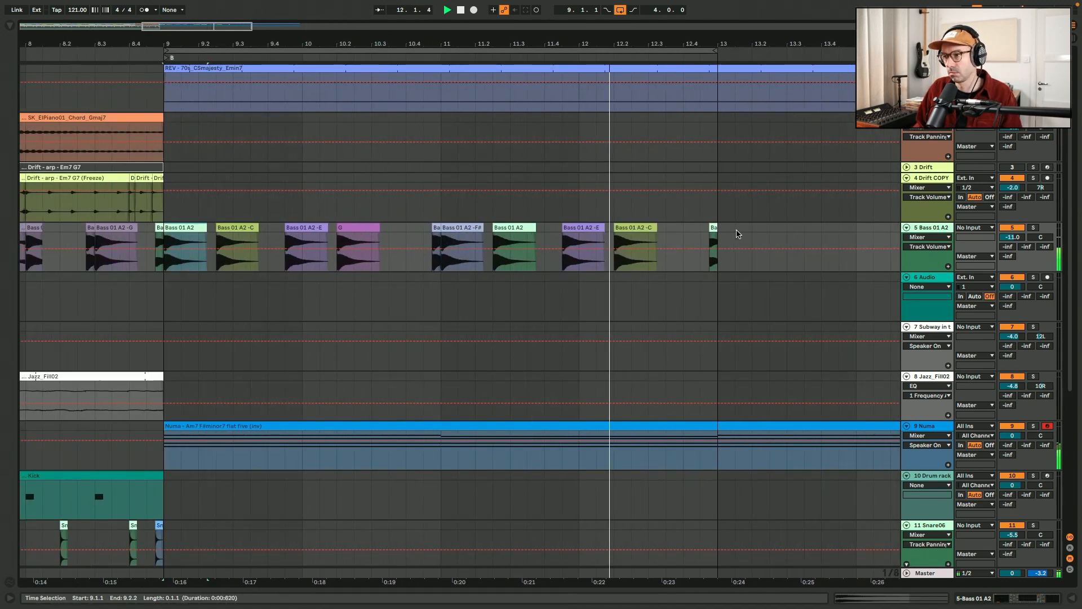
shift+click(722, 234)
key(ctrl+d)
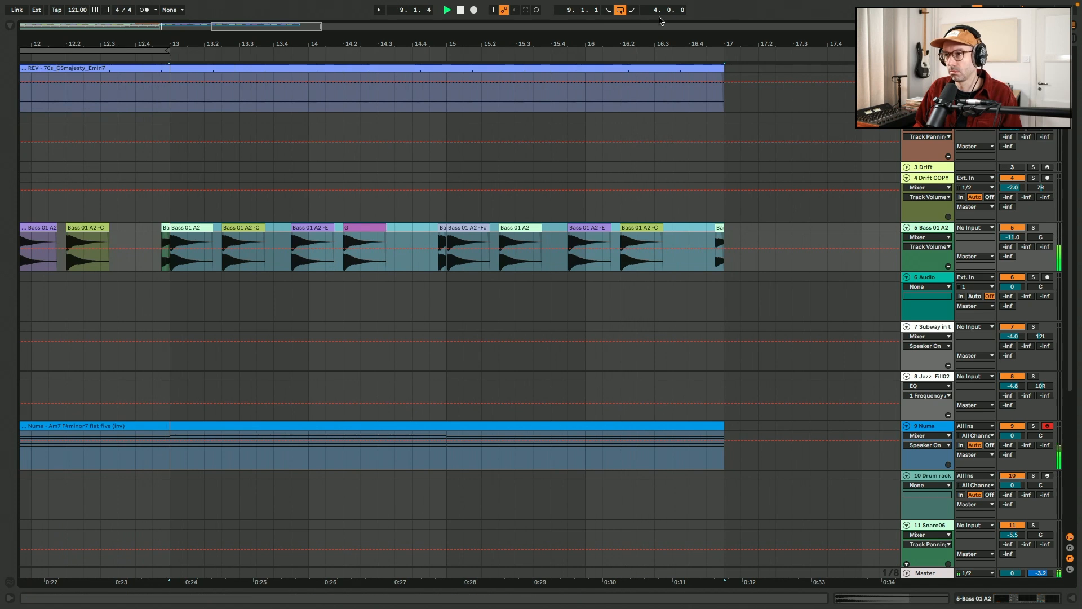
Set the arrangement loop length to eight bars and stop playback.
click(652, 11)
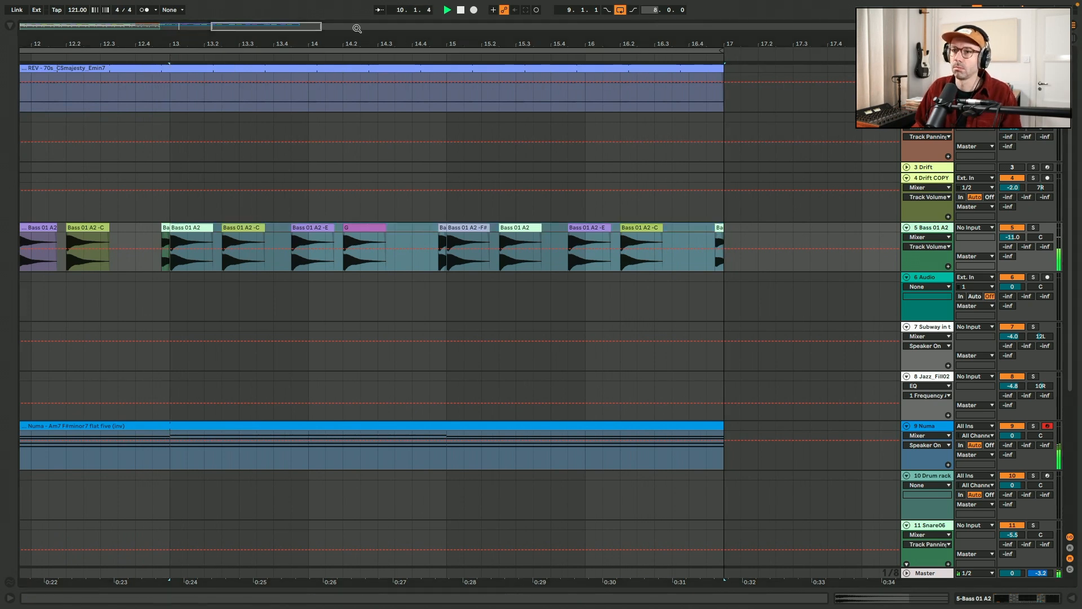
drag(357, 28, 361, 17)
click(461, 10)
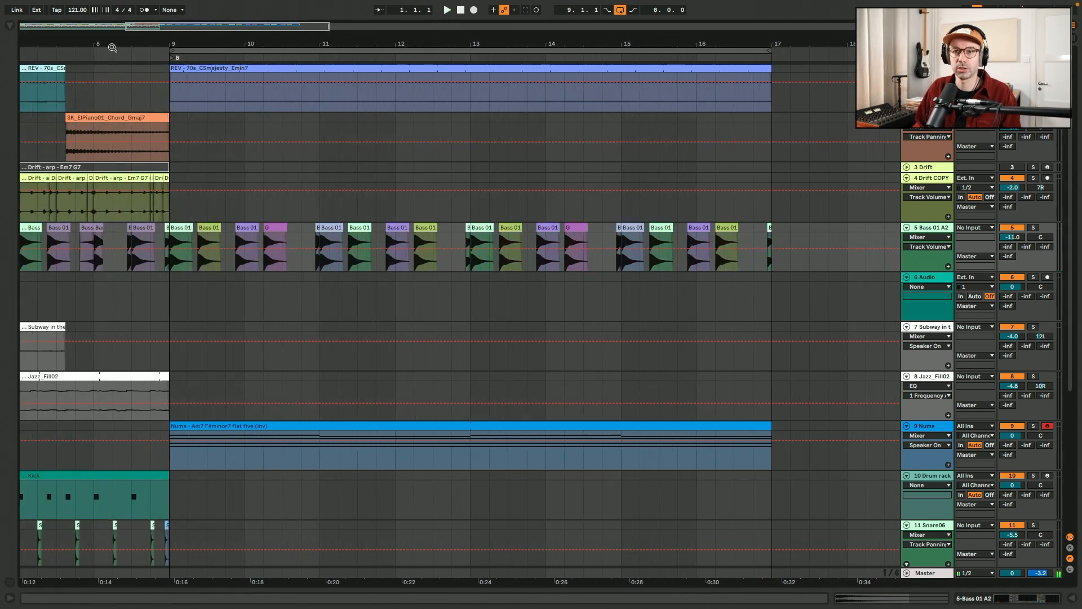
drag(113, 48, 110, 47)
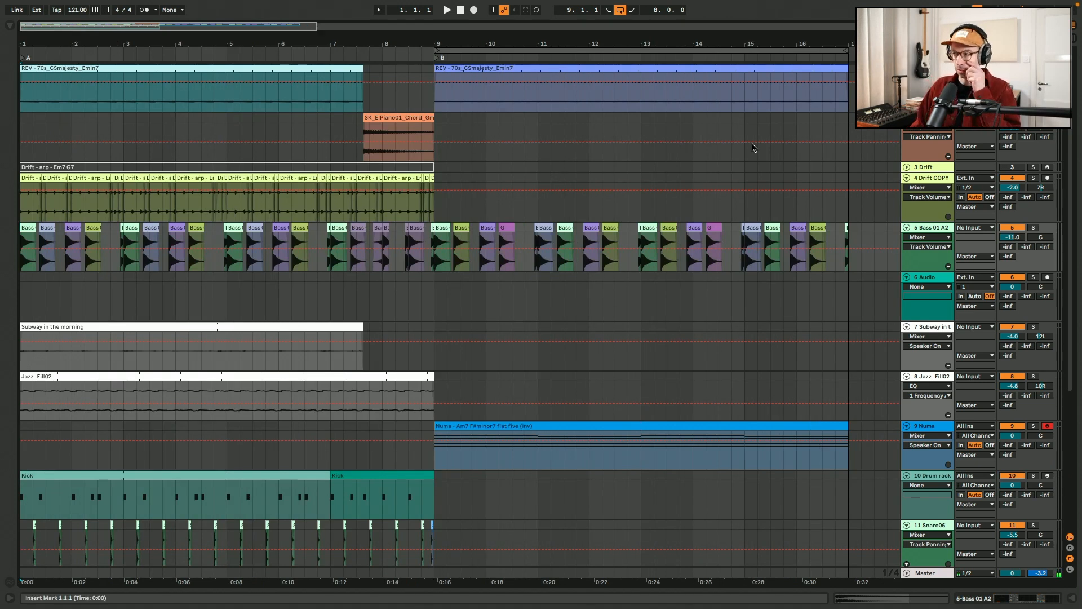
Mute the Drum rack, Snare06, Brushed and Jazz_Fill02 tracks.
scroll(1000, 287, down, 5)
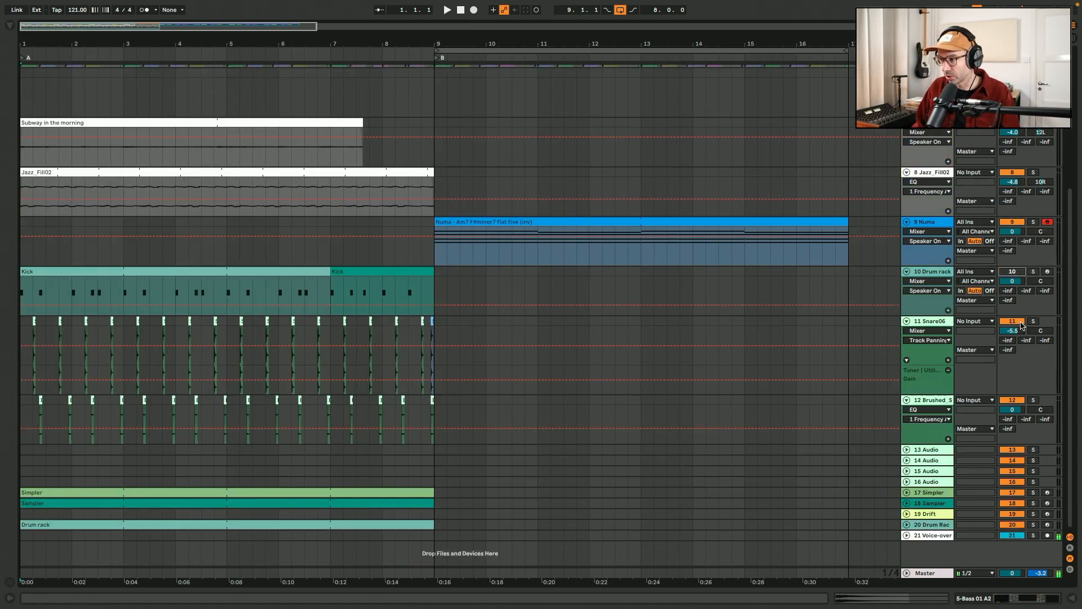
click(1019, 321)
click(1012, 400)
click(1012, 172)
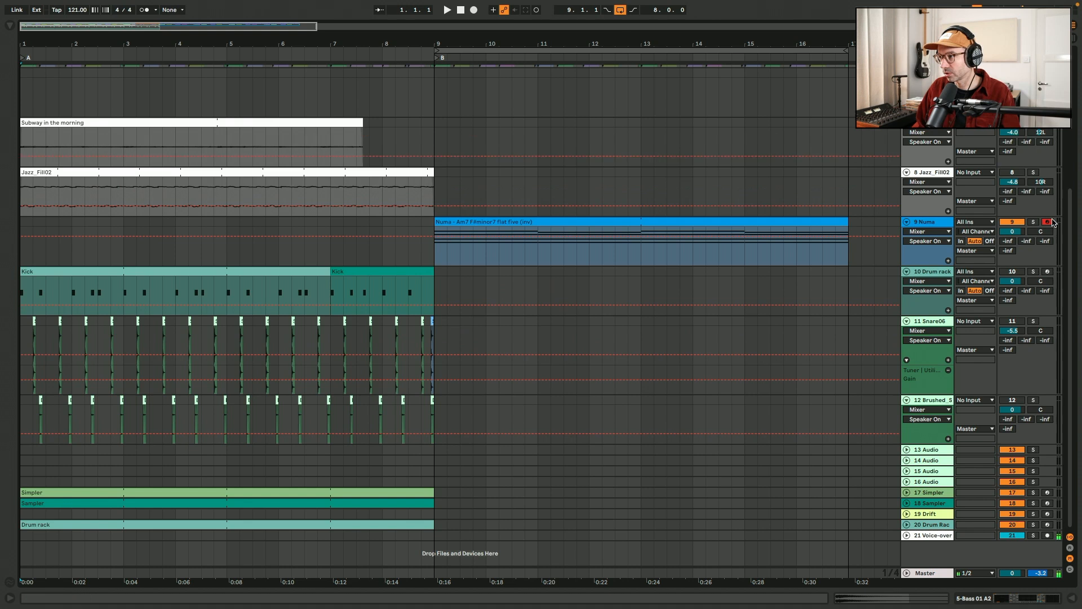
Duplicate the four bars of chord notes in the Numa clip into its bars 5–8.
scroll(1052, 221, up, 5)
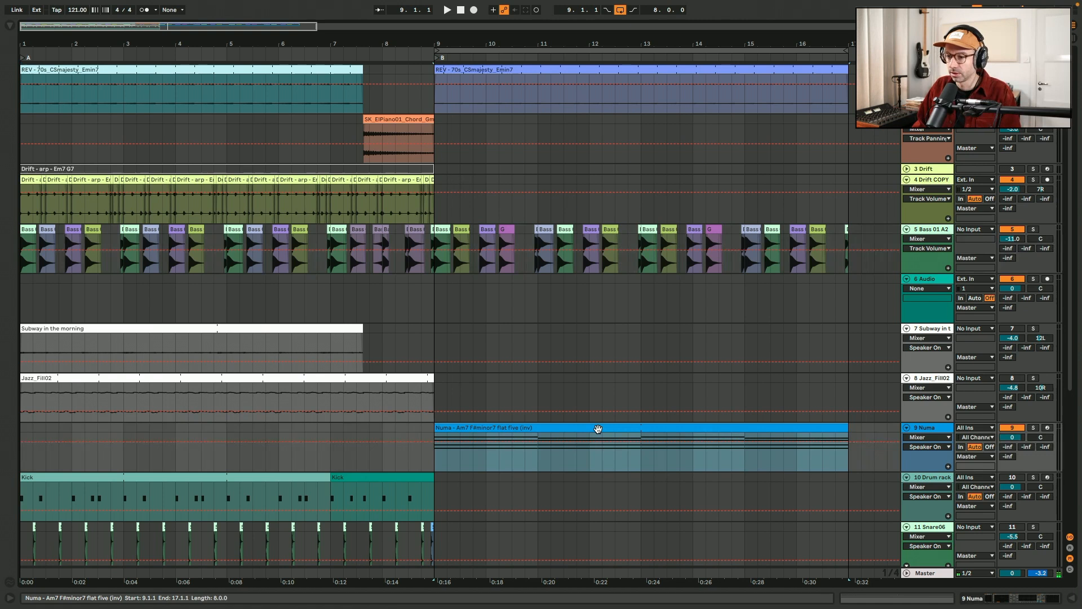
double_click(595, 430)
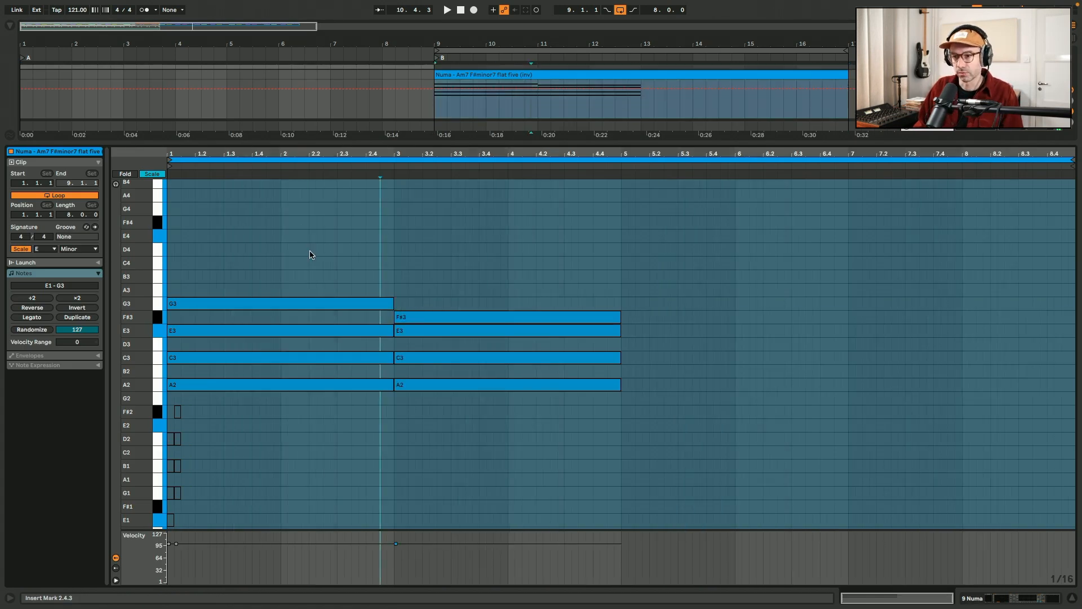
key(ctrl+a)
key(ctrl+d)
click(355, 342)
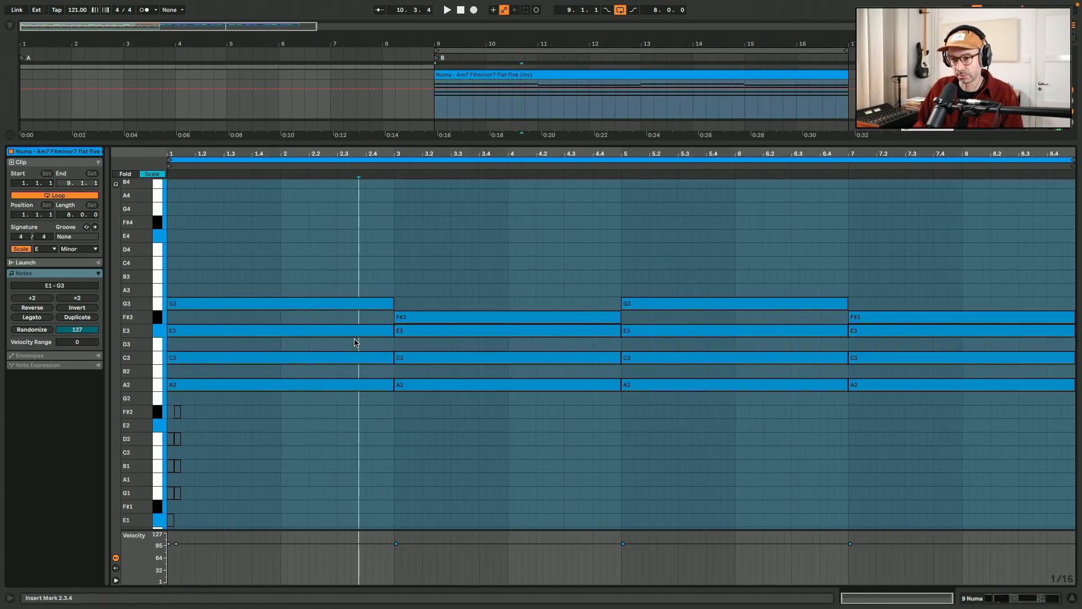
Vary the velocities of the individual chord notes in the Numa clip, including 75 for the E3 in bar 5.
key(alt+Up)
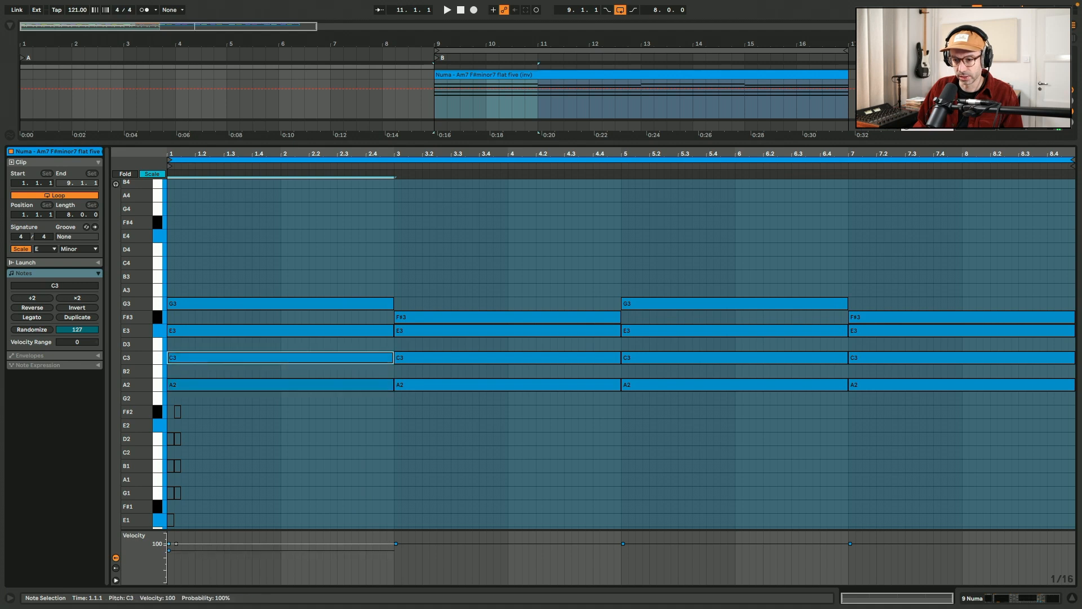
key(alt+Right)
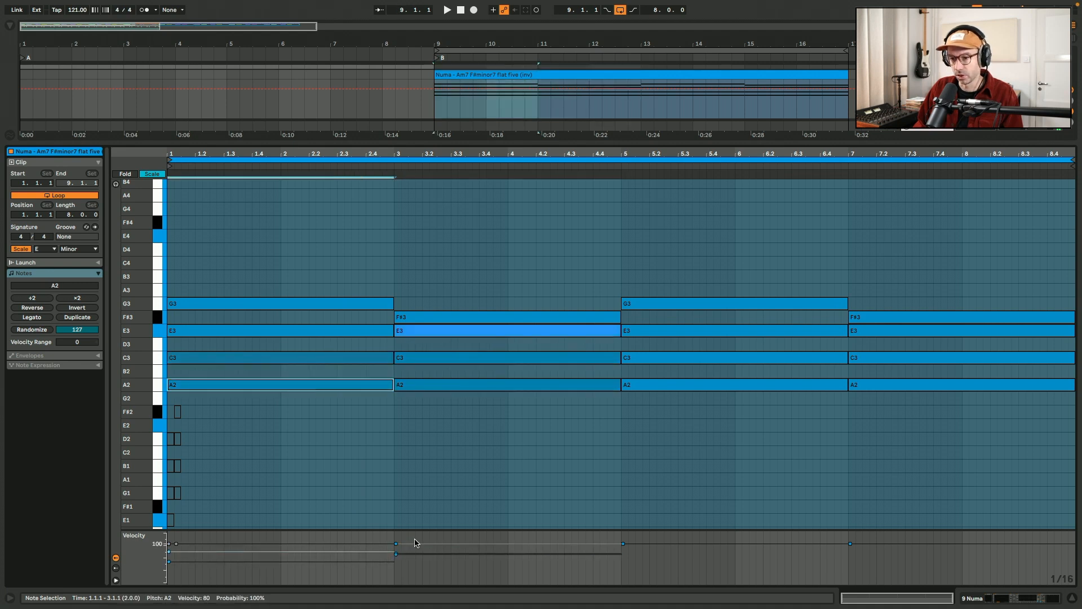
click(699, 547)
key(alt+Up)
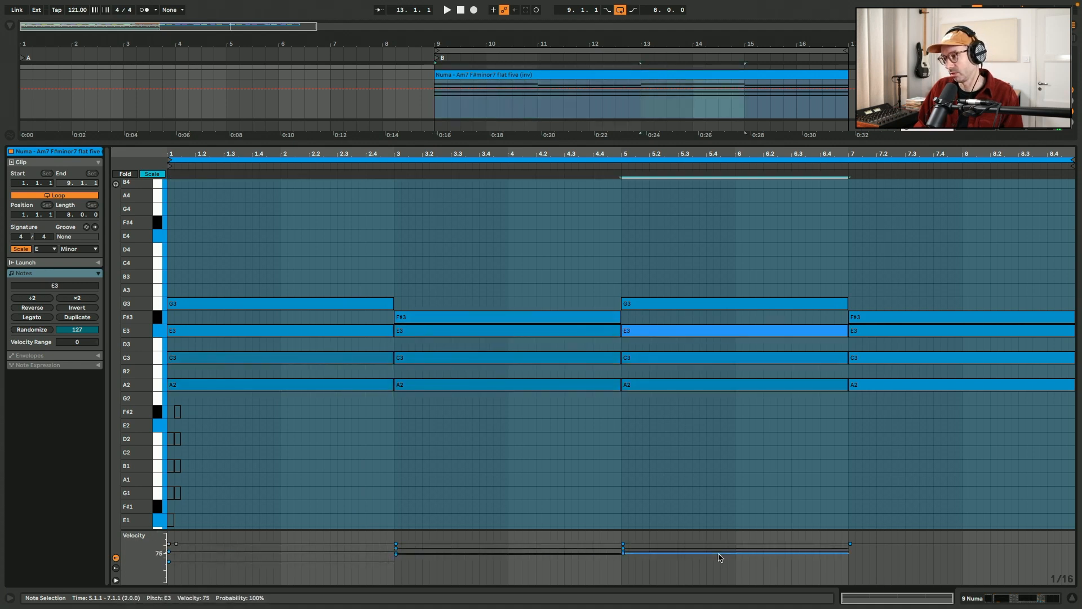
key(alt+Right)
key(alt+Down)
Offset the starts and ends of individual Numa chord notes slightly off the grid and play section B from bar 9.
click(170, 359)
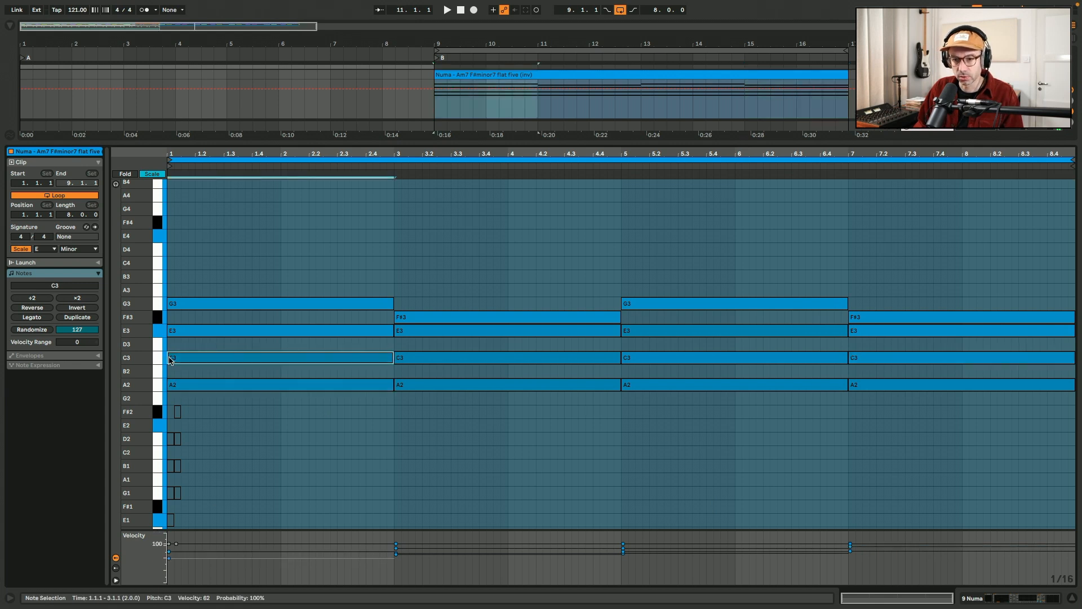
drag(169, 358, 171, 358)
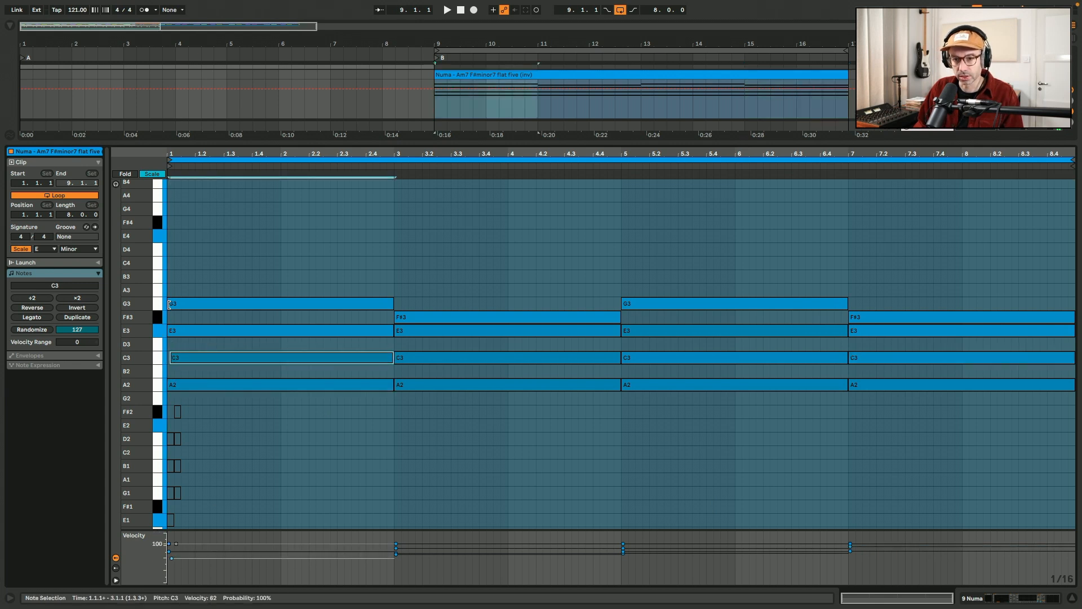
drag(169, 304, 171, 304)
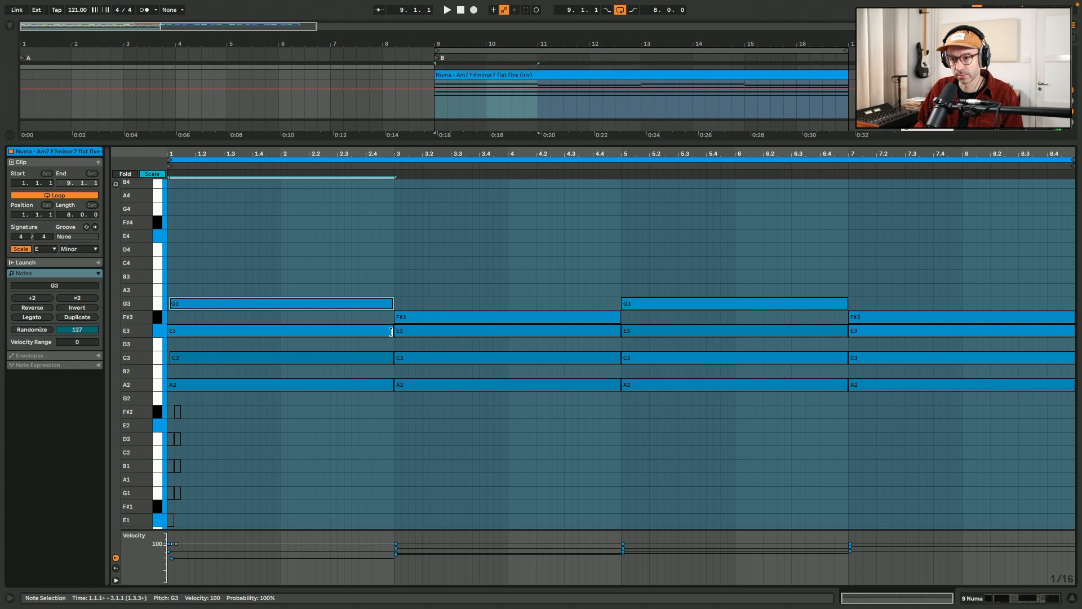
drag(391, 332, 398, 359)
drag(620, 317, 617, 317)
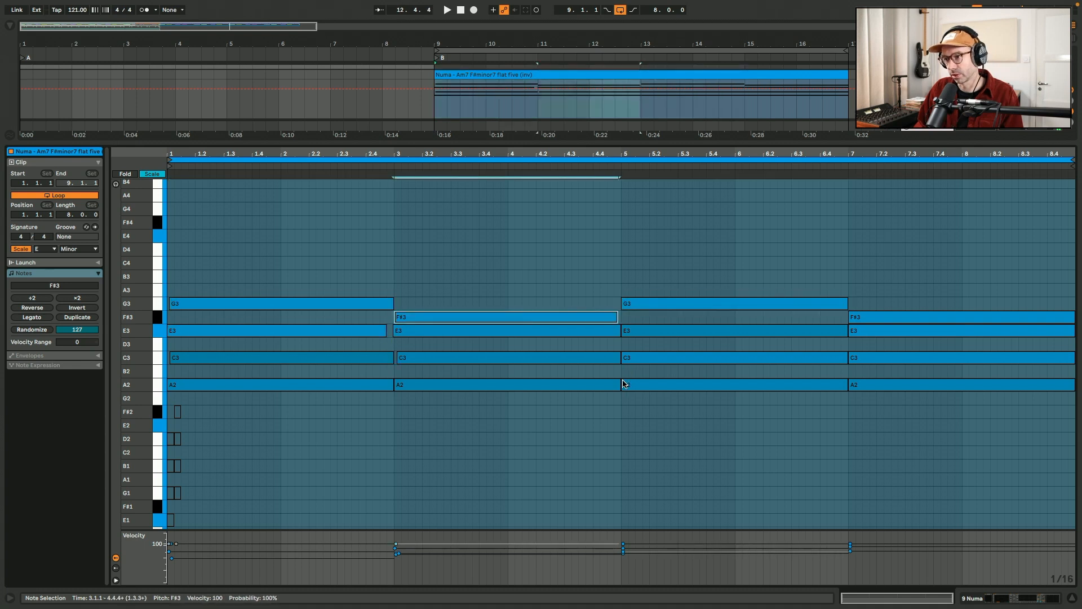
drag(623, 384, 624, 383)
key(space)
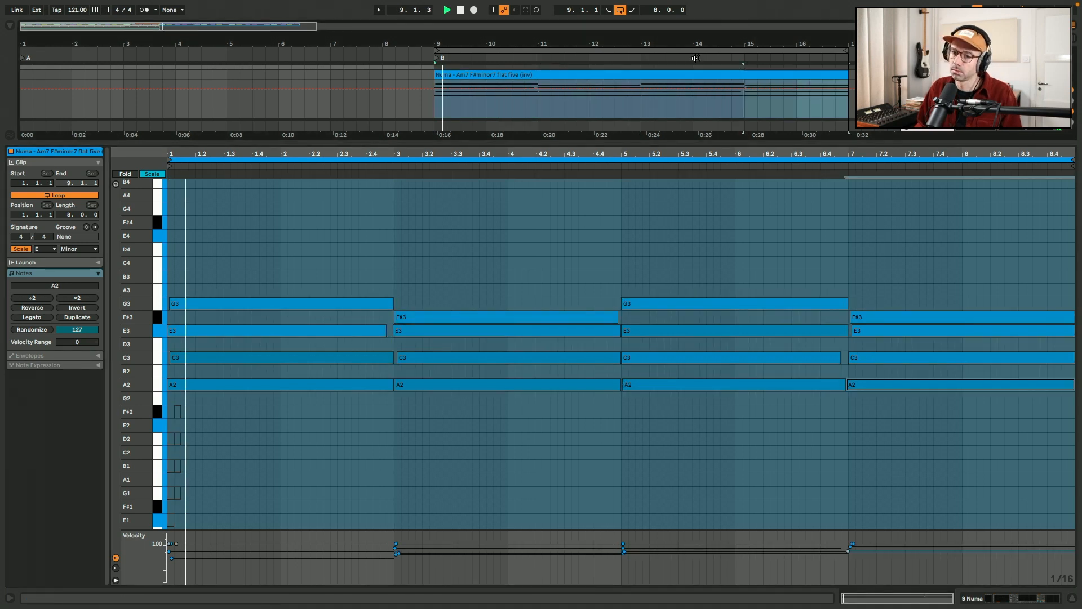
Shorten the bar 5 C3 in the Numa clip and nudge the starts of the bar 7 chord notes off the grid, then close the note editor.
drag(846, 358, 840, 358)
drag(850, 331, 852, 318)
drag(850, 385, 847, 385)
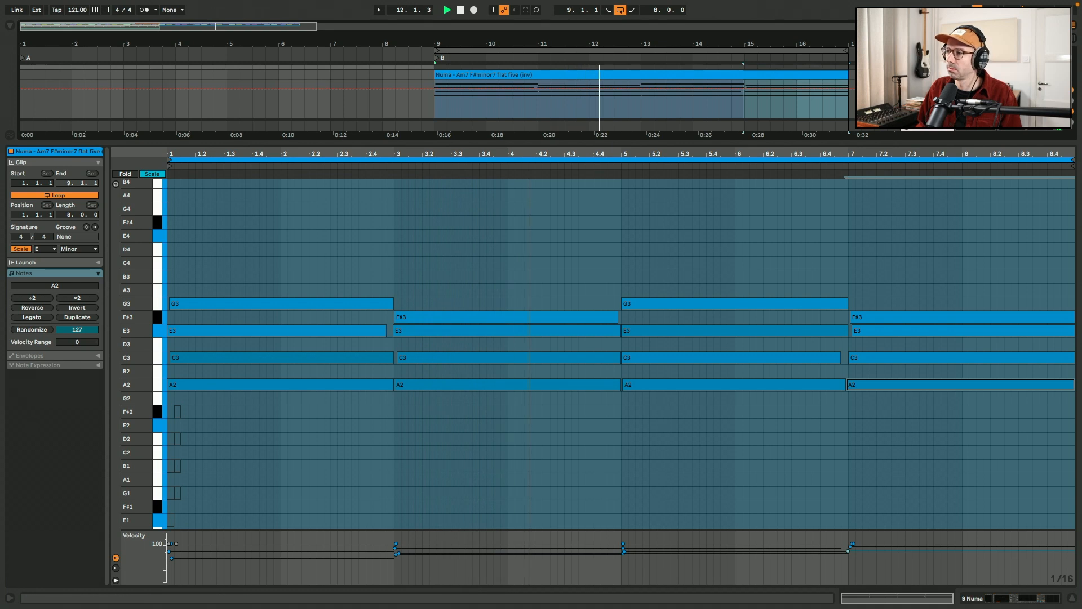
key(space)
key(ctrl+alt+l)
Extend the section B Subway in the morning clip to bar 17 and delete the empty Audio track.
click(463, 378)
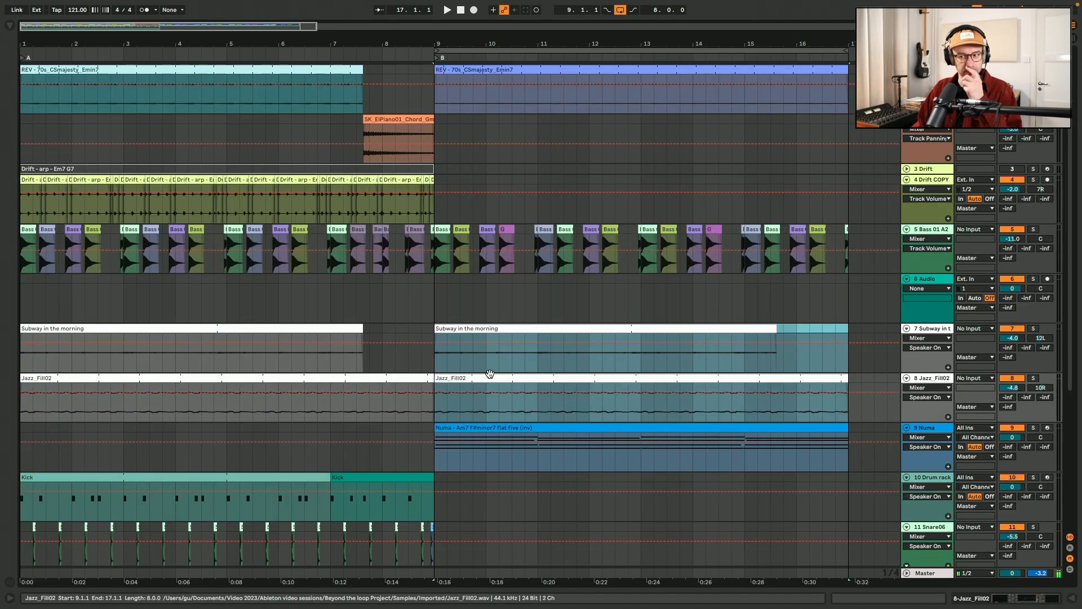
drag(777, 332, 851, 325)
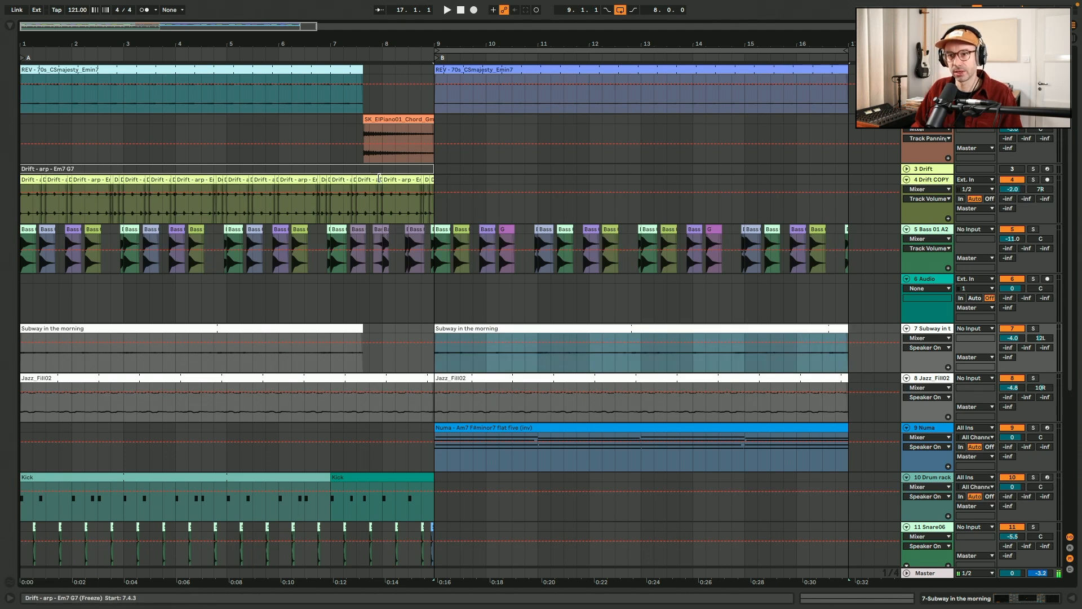
scroll(379, 179, down, 3)
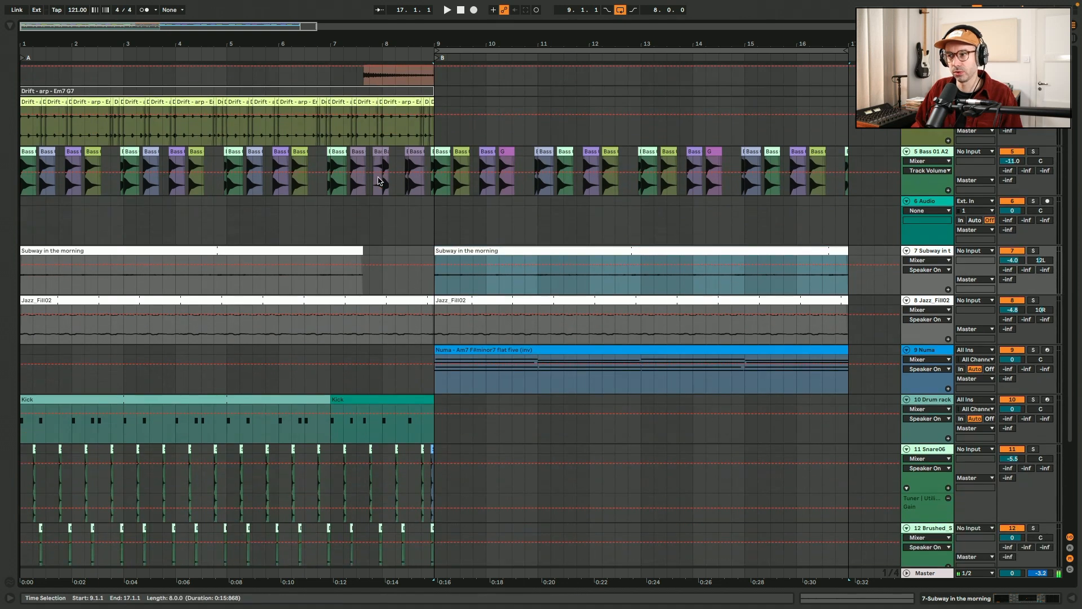
key(Delete)
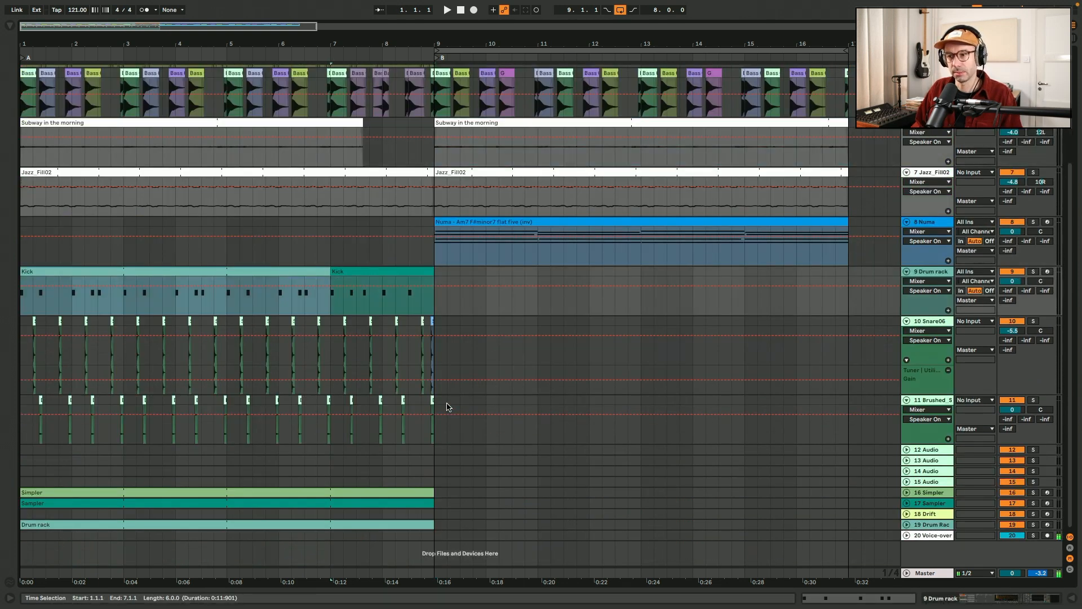
Group the Drum rack, Snare06 and Brushed tracks as DRUMS and copy their clips into bars 9–17.
click(937, 403)
key(ctrl+g)
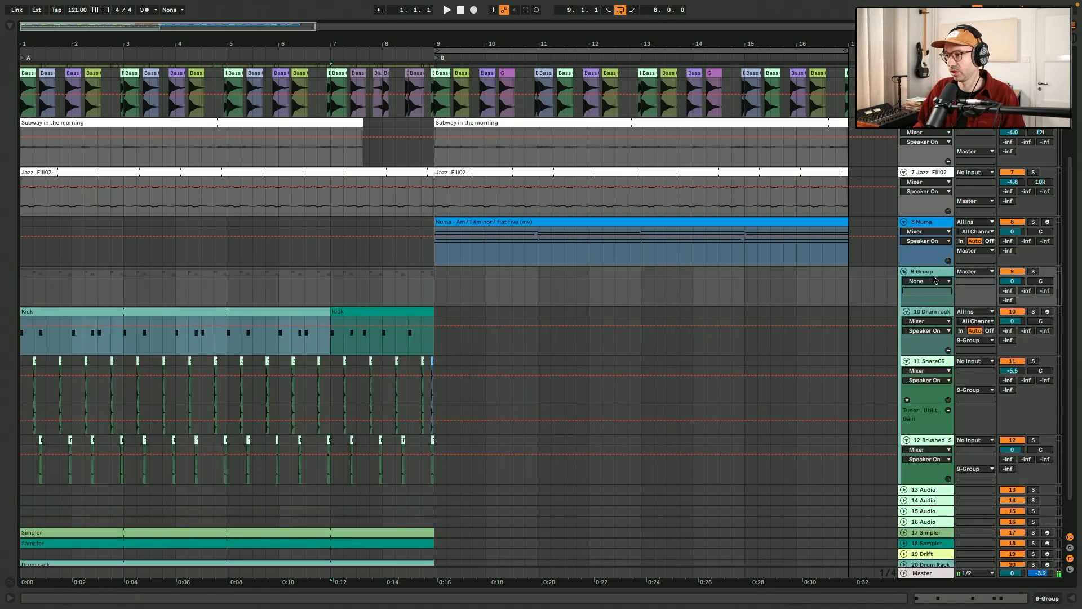
drag(919, 304, 919, 298)
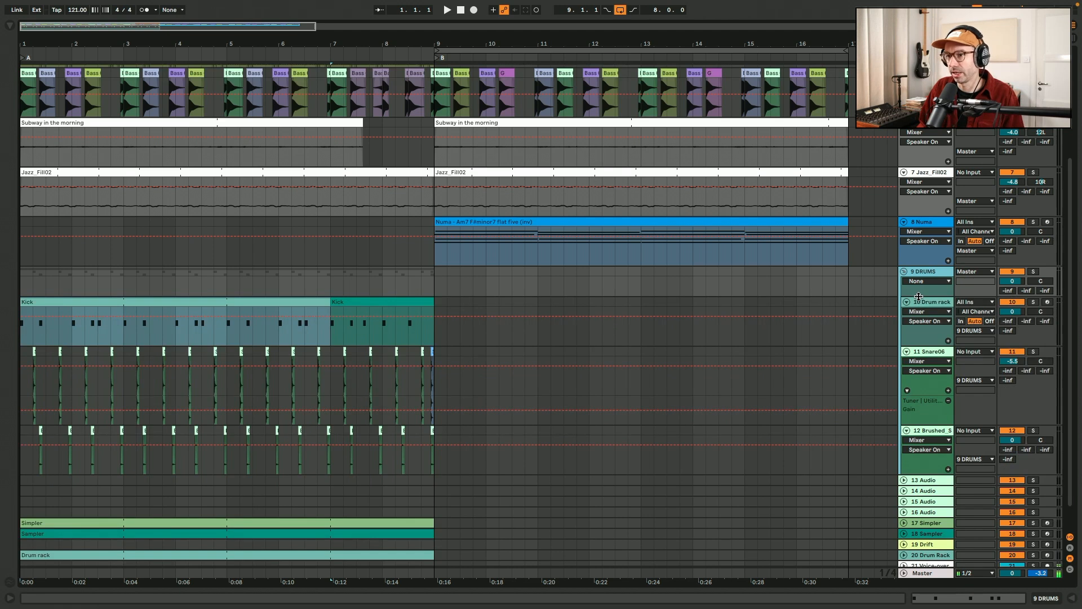
click(272, 299)
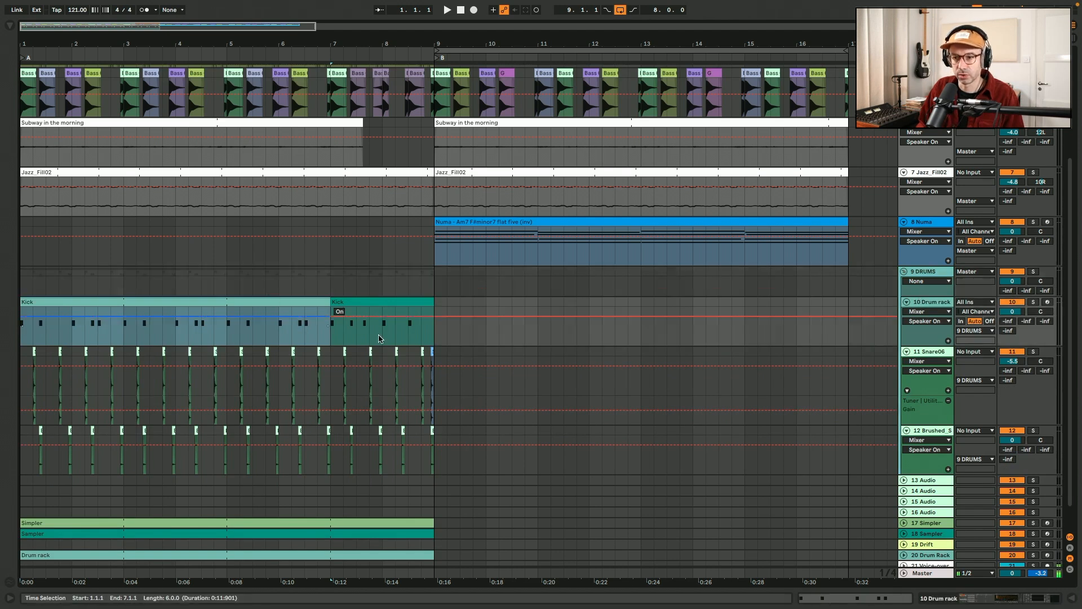
key(ctrl+d)
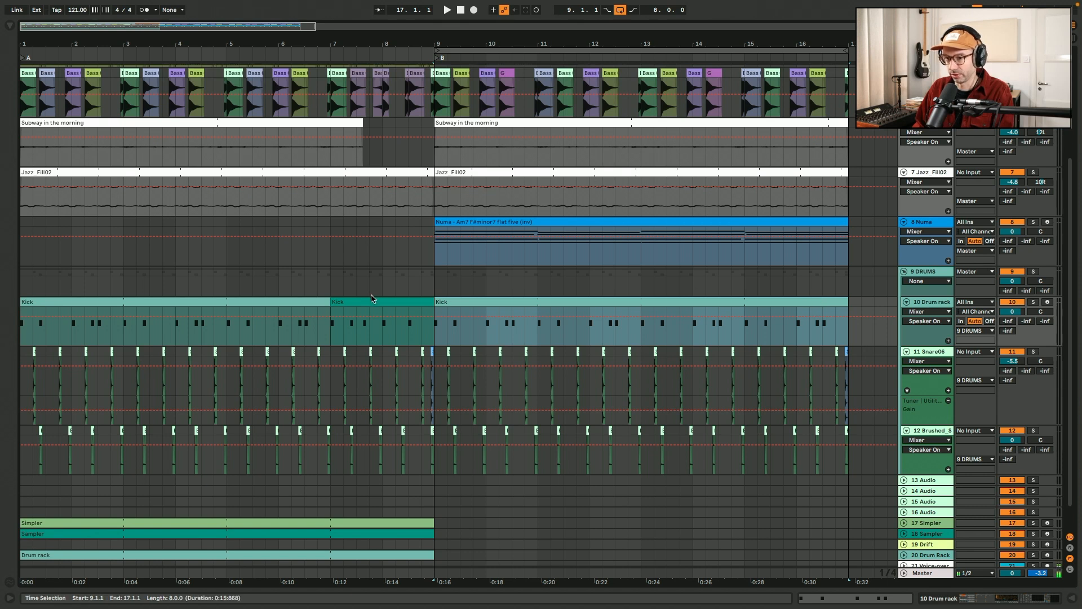
Build a snare fill from extra and shortened Snare06 hits leading up to bar 17, and play it back.
click(828, 381)
key(plus)
key(plus)
key(plus)
key(plus)
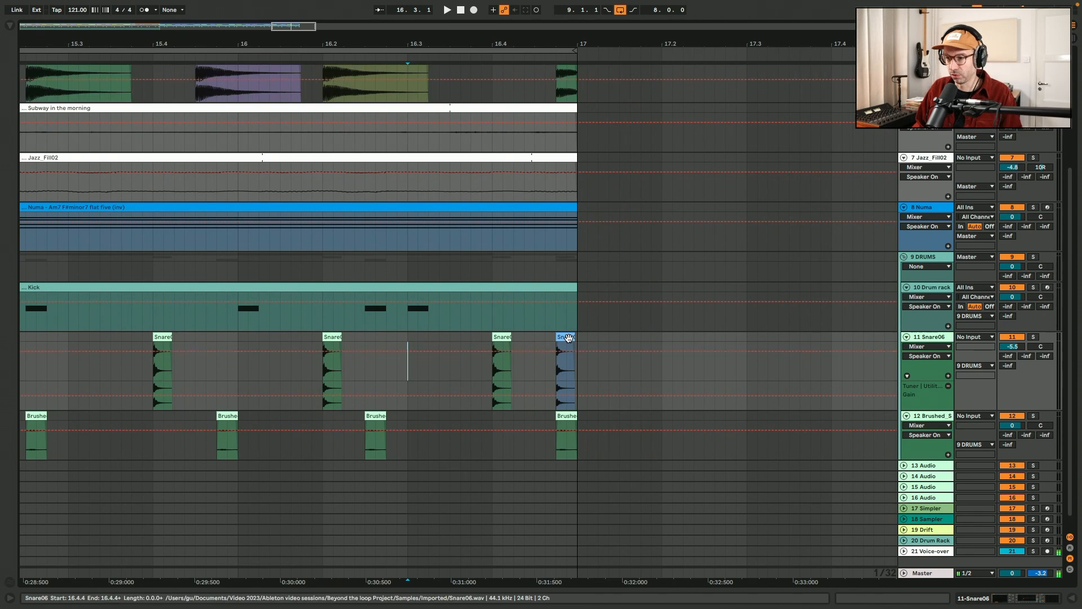
drag(566, 338, 543, 338)
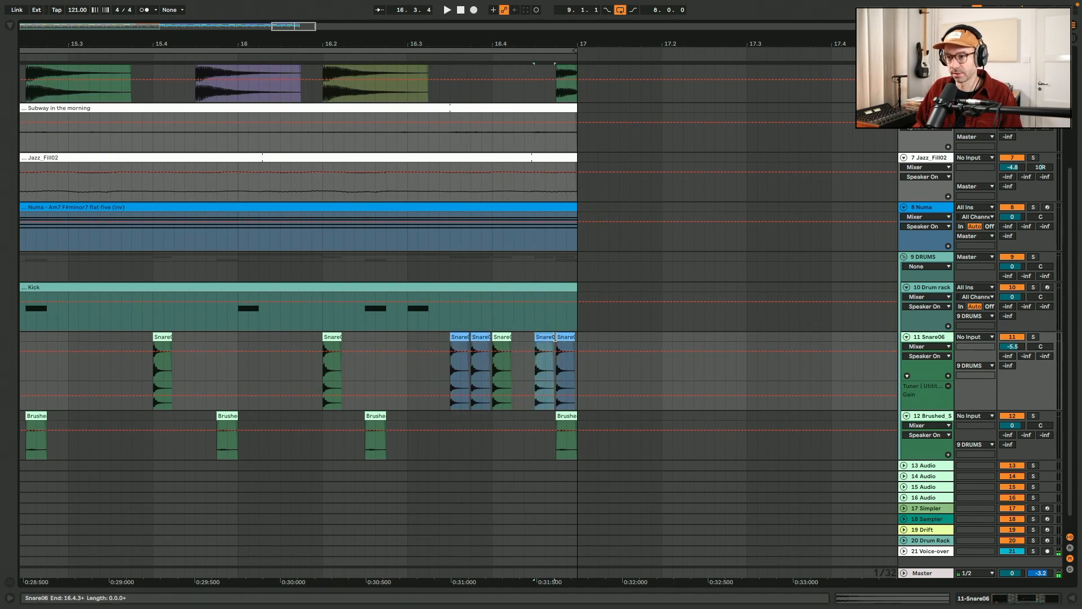
click(236, 338)
key(space)
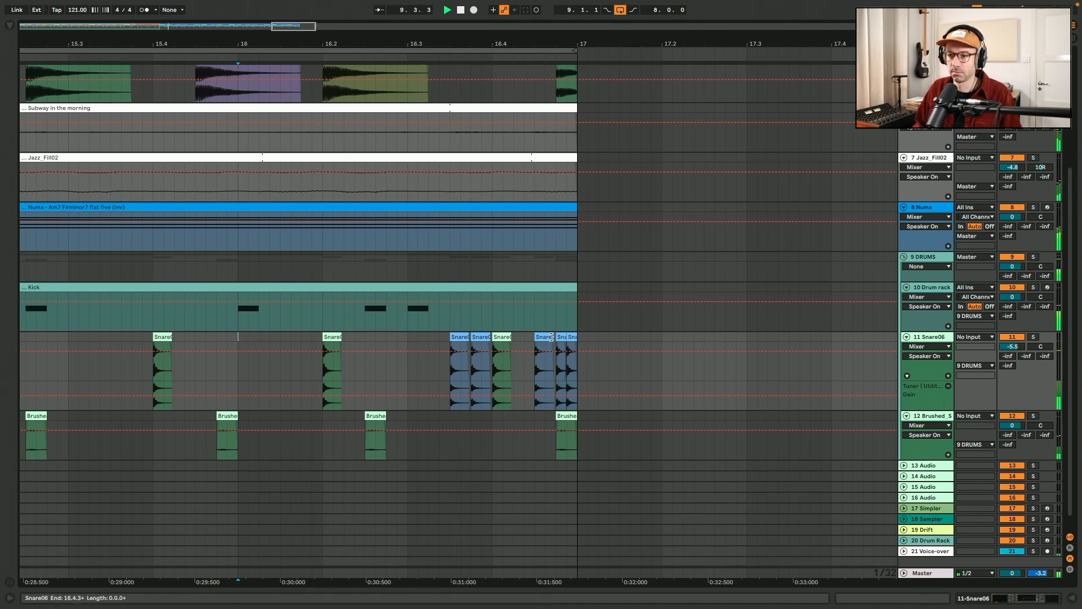
key(space)
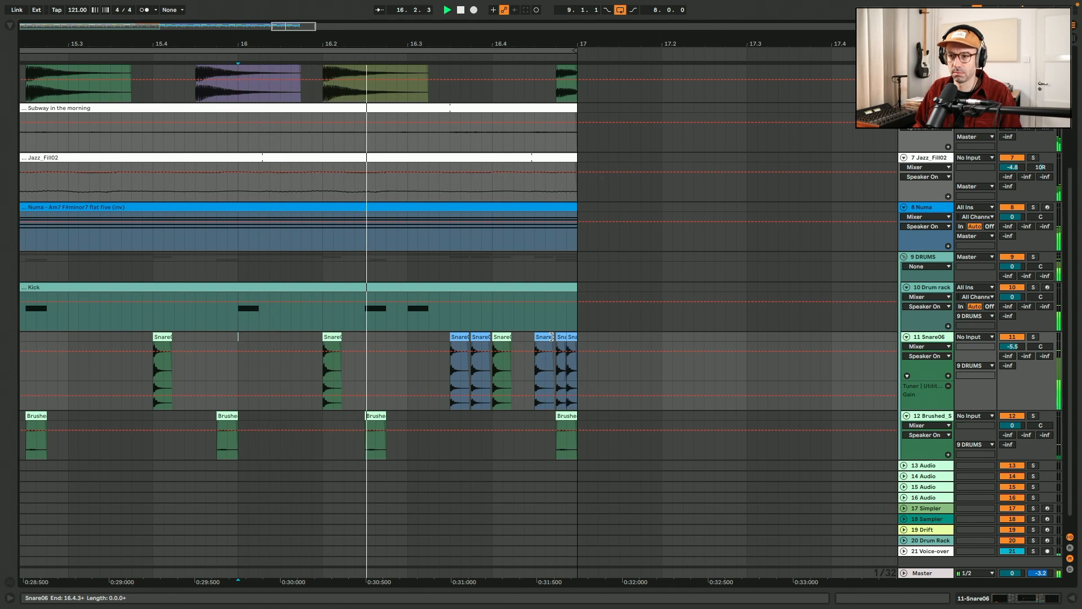
Deactivate the Bass 01 A2 clips from 16.1.4 to the end of section B and play from bar 15.
scroll(552, 337, up, 5)
drag(615, 243, 316, 239)
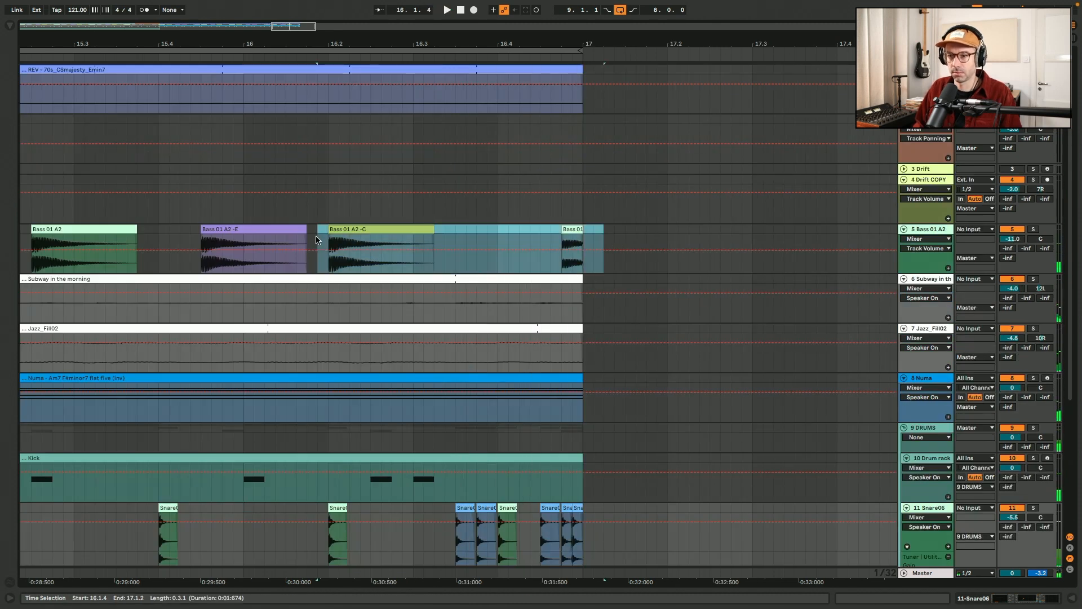
key(0)
key(minus)
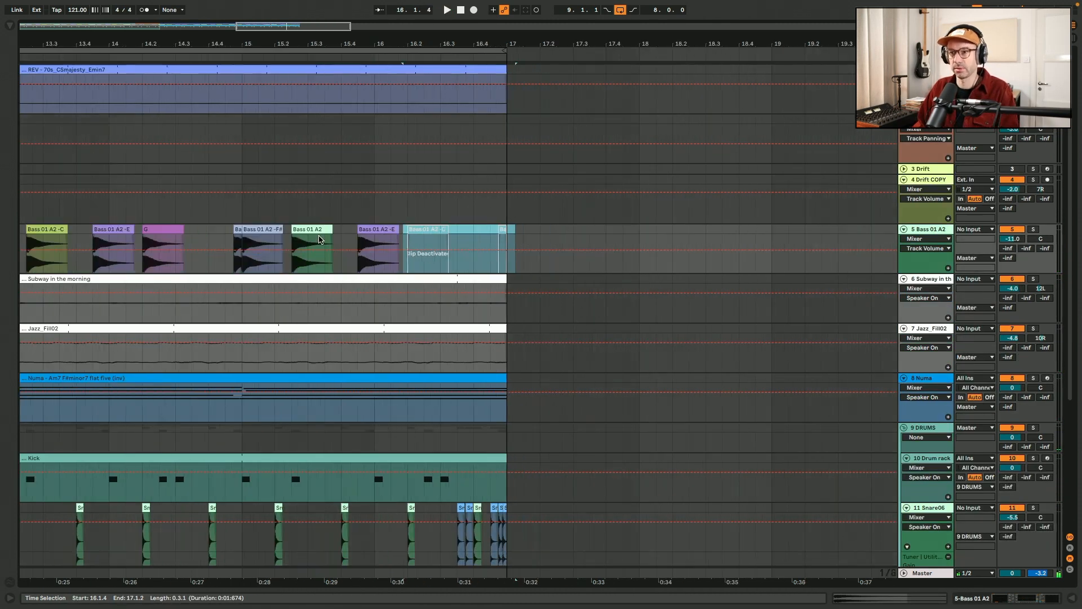
click(249, 230)
key(space)
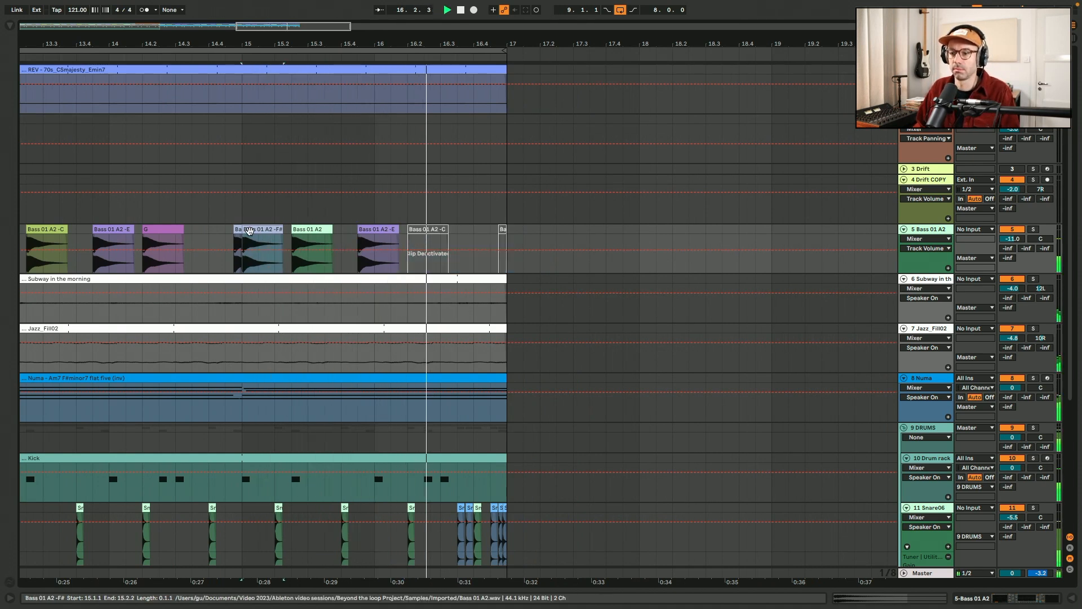
Deactivate the Kick clip from 16.3 to bar 17 beneath the snare fill and play from bar 15.
click(274, 247)
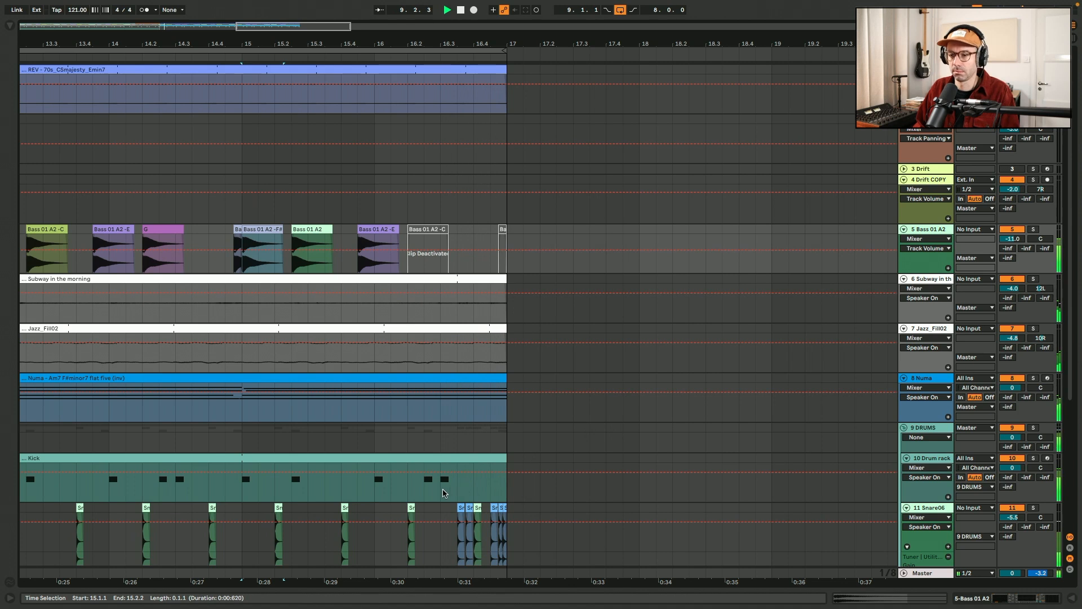
drag(444, 493, 508, 493)
key(0)
key(space)
click(244, 493)
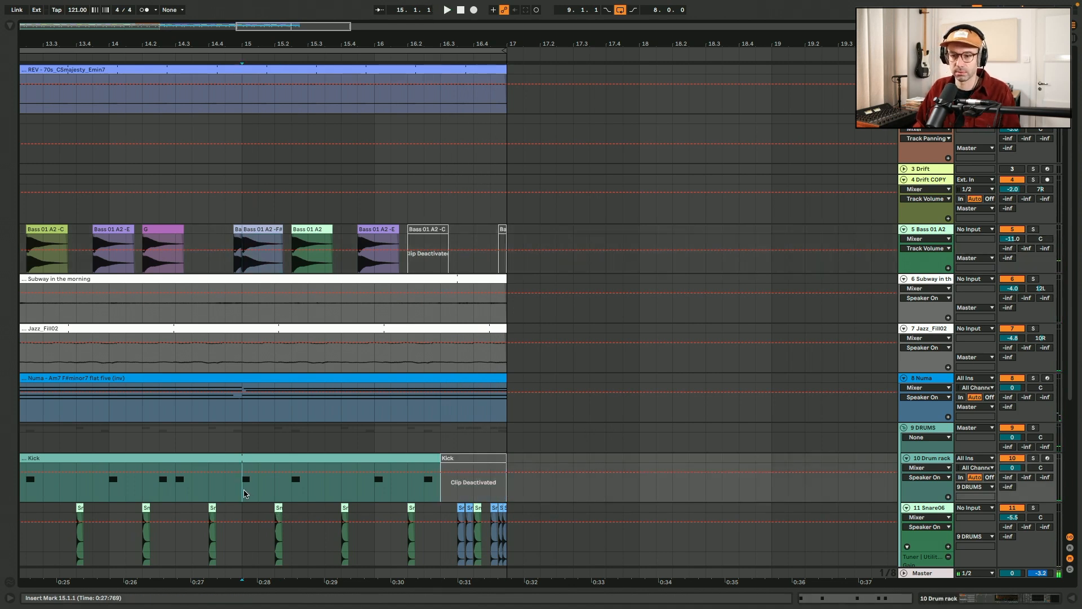
key(space)
scroll(488, 400, up, 3)
scroll(489, 399, down, 3)
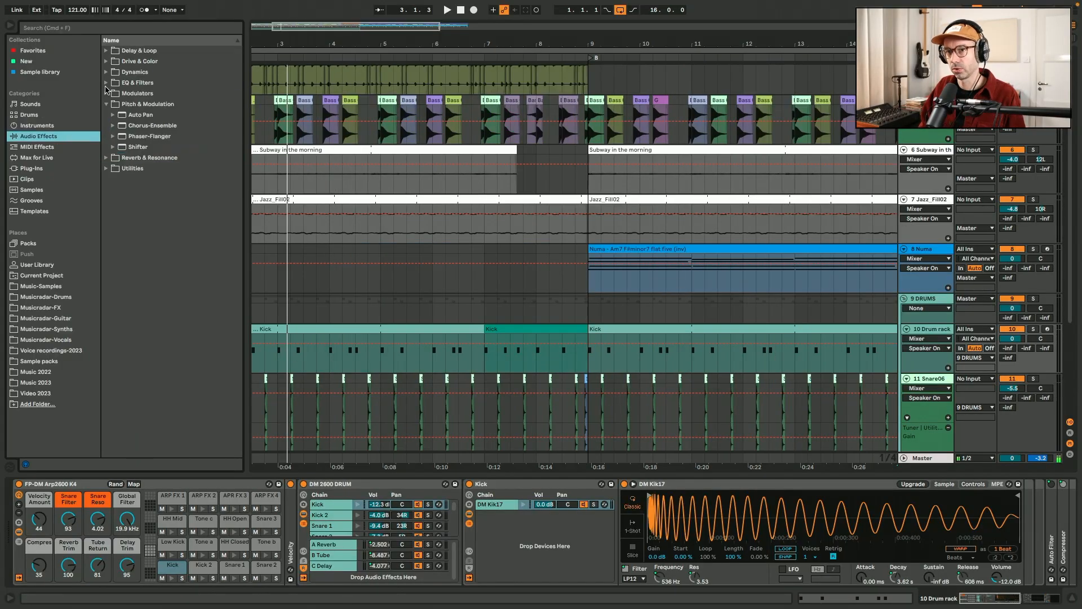
Add an Auto Filter to the DRUMS group and automate it in its own lane as off in section A and on from bar 9.
click(106, 82)
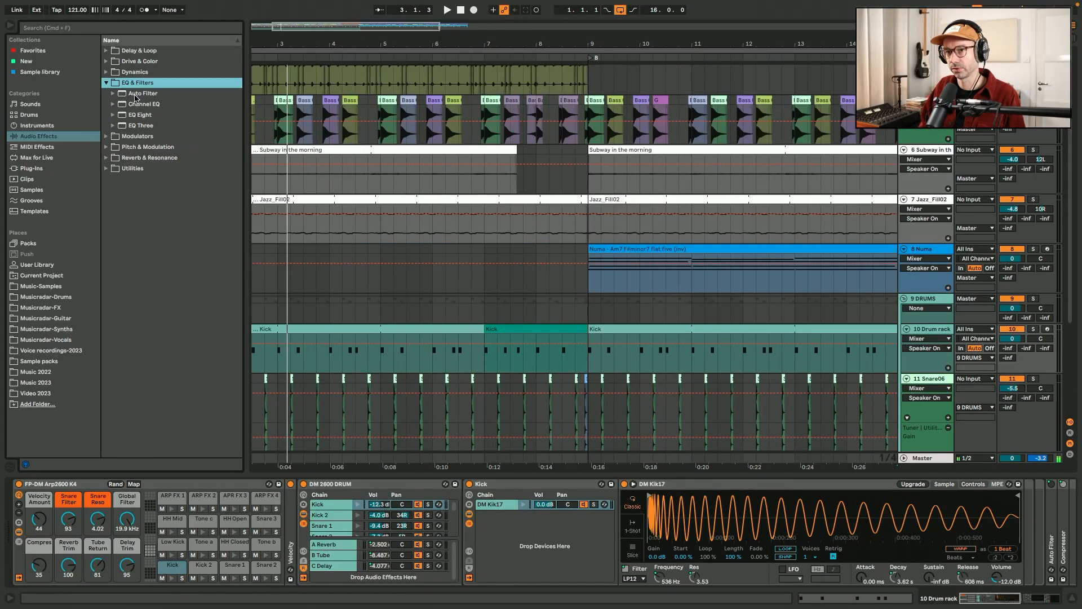
drag(644, 314, 644, 314)
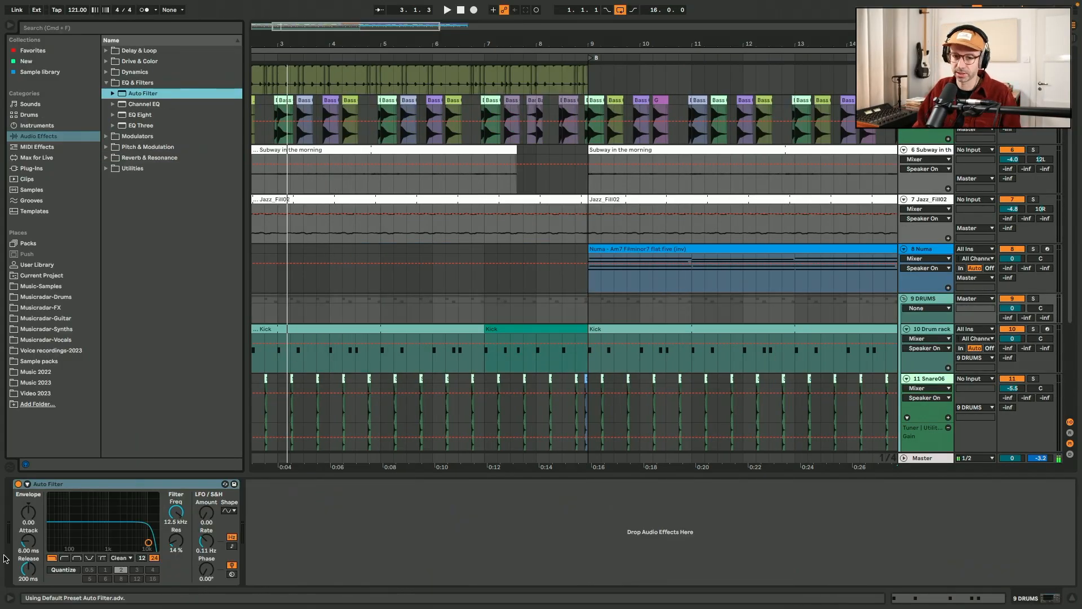
click(17, 484)
right_click(17, 485)
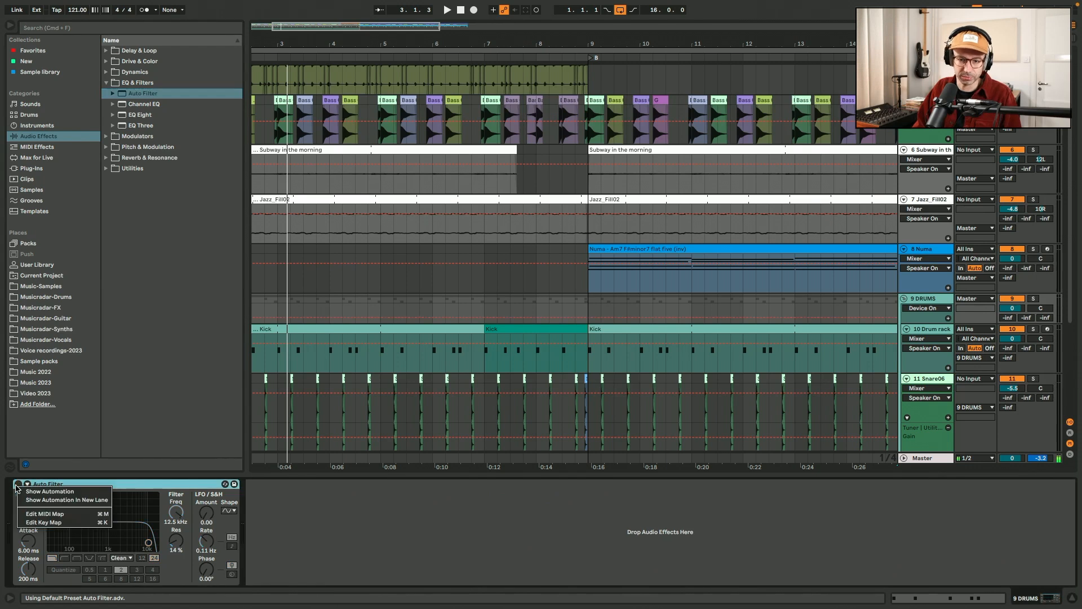
click(40, 500)
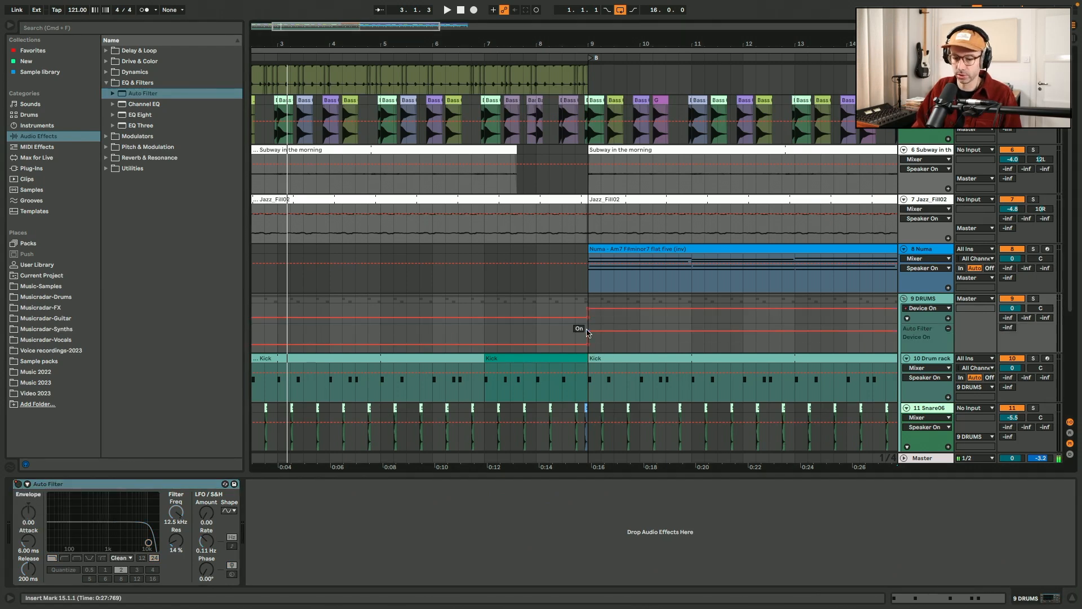
Set the DRUMS Auto Filter's frequency to 2.83 kHz and resonance to 22% while playing into section B.
key(super+alt+b)
click(330, 320)
key(space)
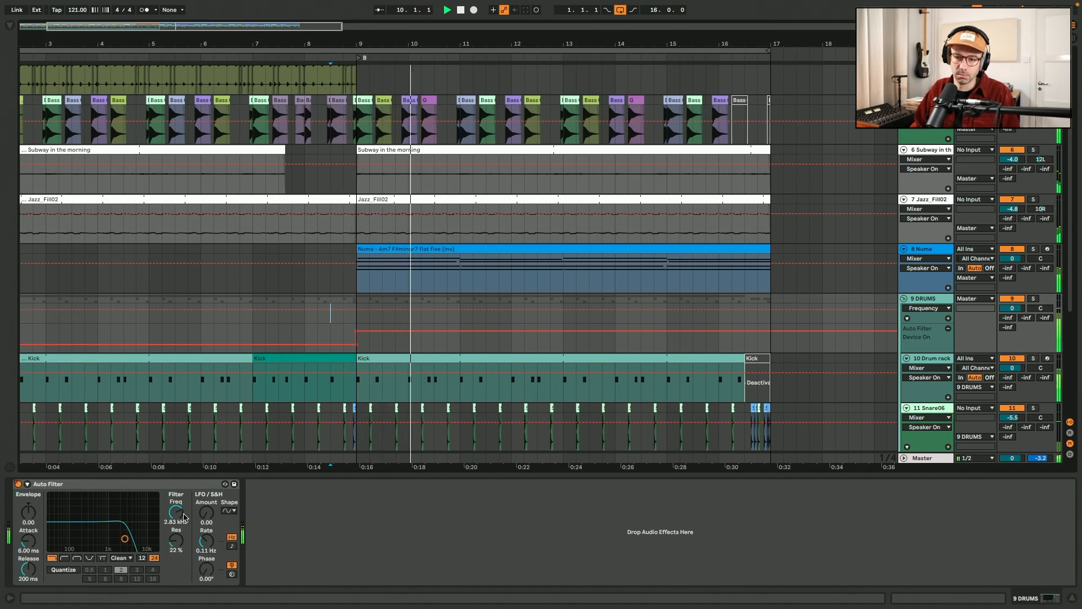
Automate the DRUMS Auto Filter off from 16.3 to bar 17 for the snare fill.
click(1071, 590)
scroll(471, 327, down, 3)
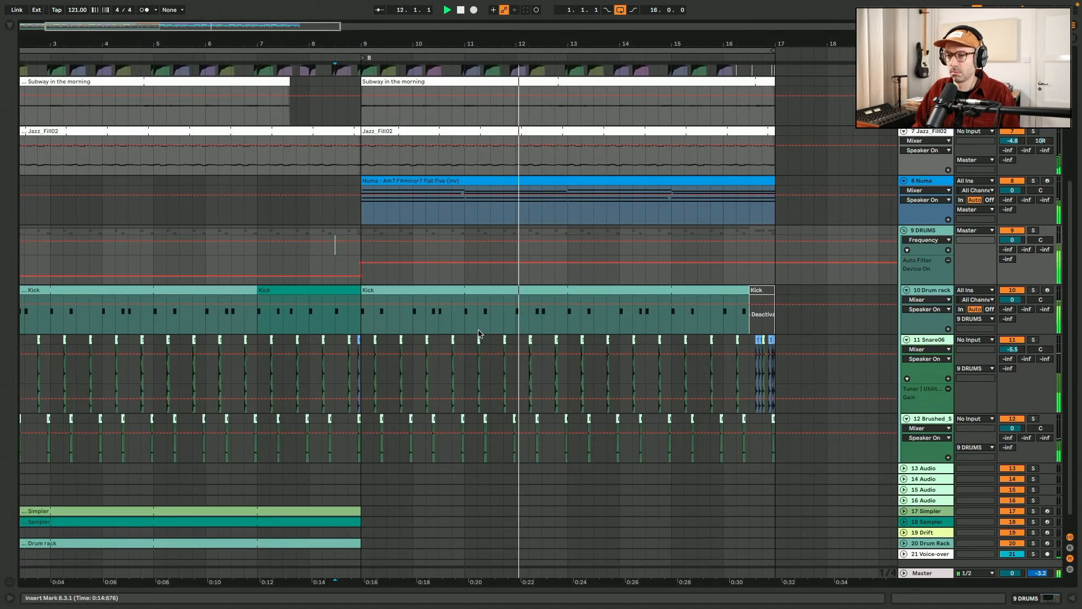
drag(759, 273, 770, 271)
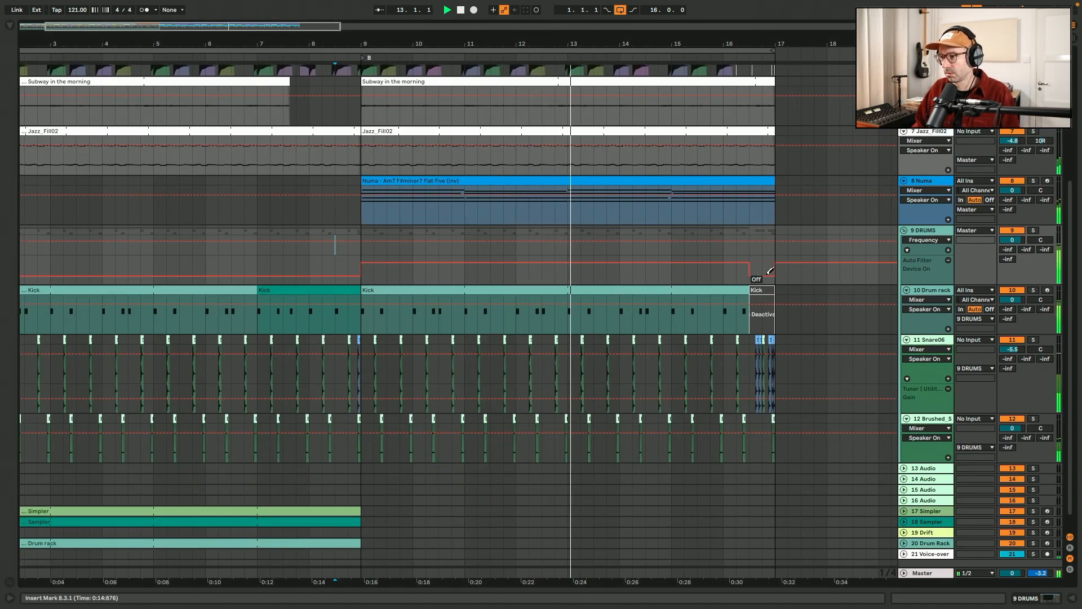
click(788, 275)
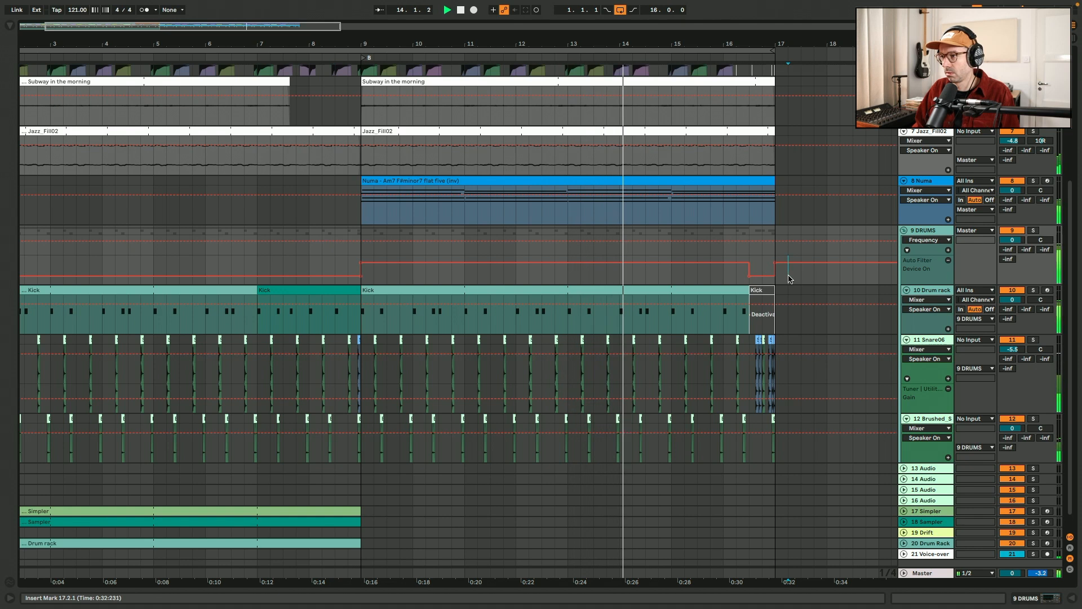
Play through the arrangement to review the filtered drums, the fill and the change between sections A and B.
scroll(792, 279, up, 2)
scroll(792, 280, left, 3)
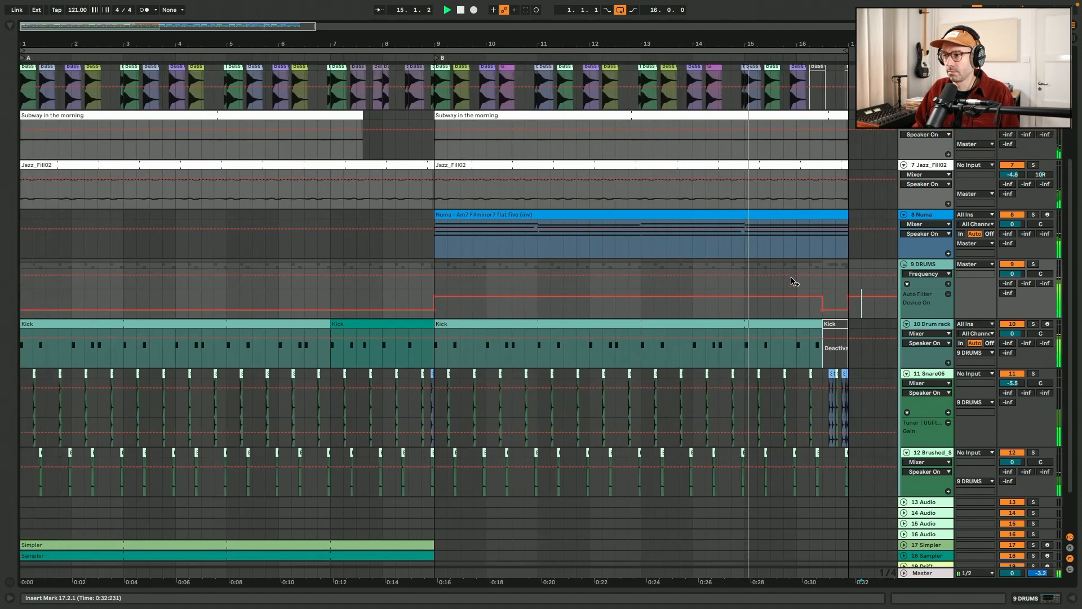
scroll(792, 280, up, 5)
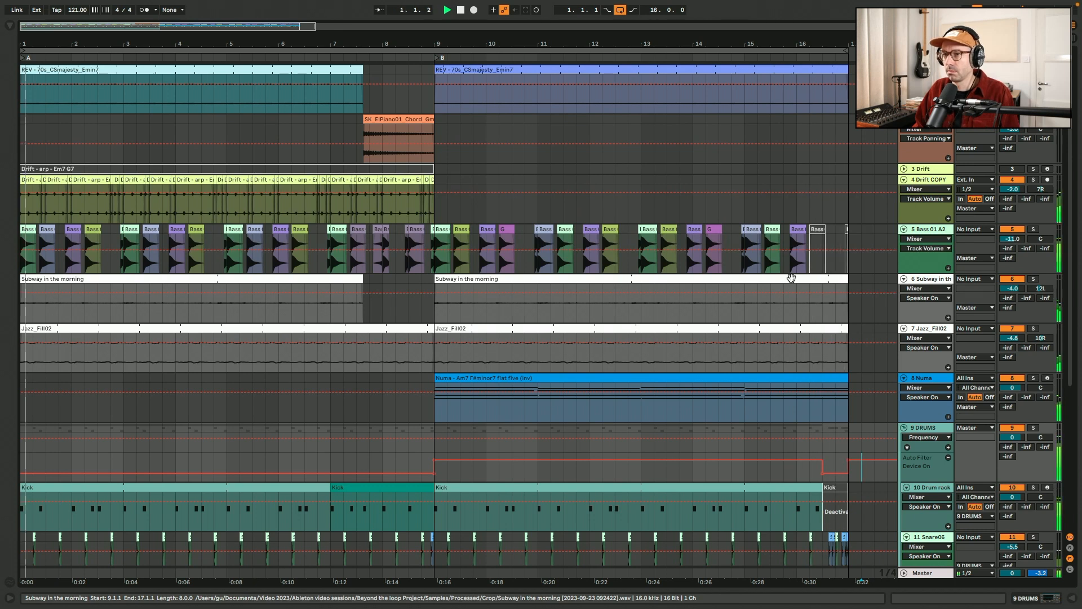
key(space)
click(229, 458)
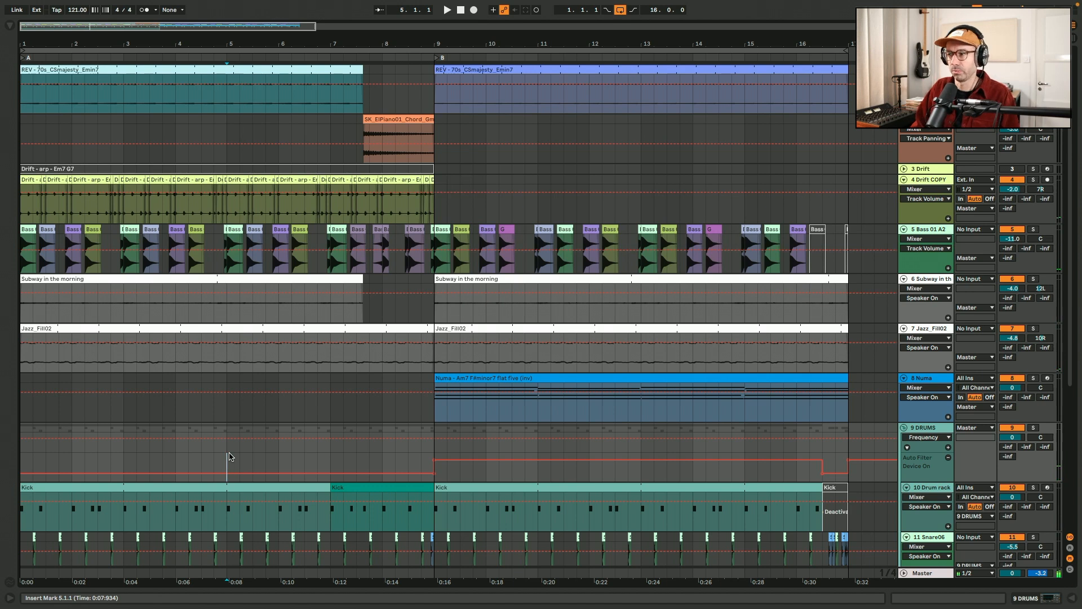
scroll(228, 456, down, 5)
key(space)
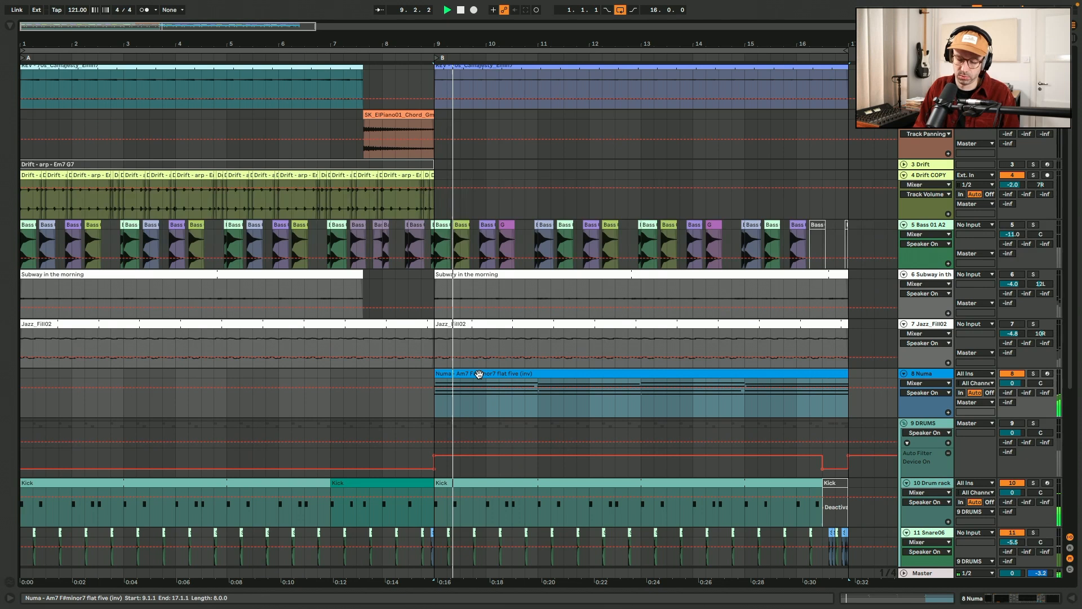
Loop the Numa clip's bars 9–17 and set the Numa track volume to -2.0 dB.
key(ctrl+l)
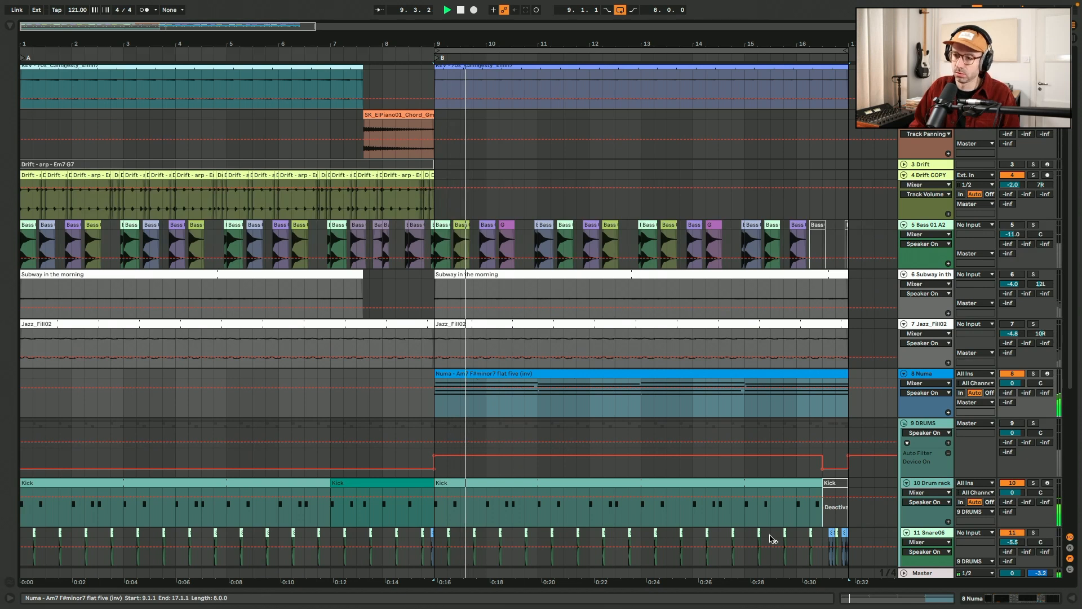
key(shift+Tab)
scroll(646, 361, down, 2)
scroll(646, 360, right, 2)
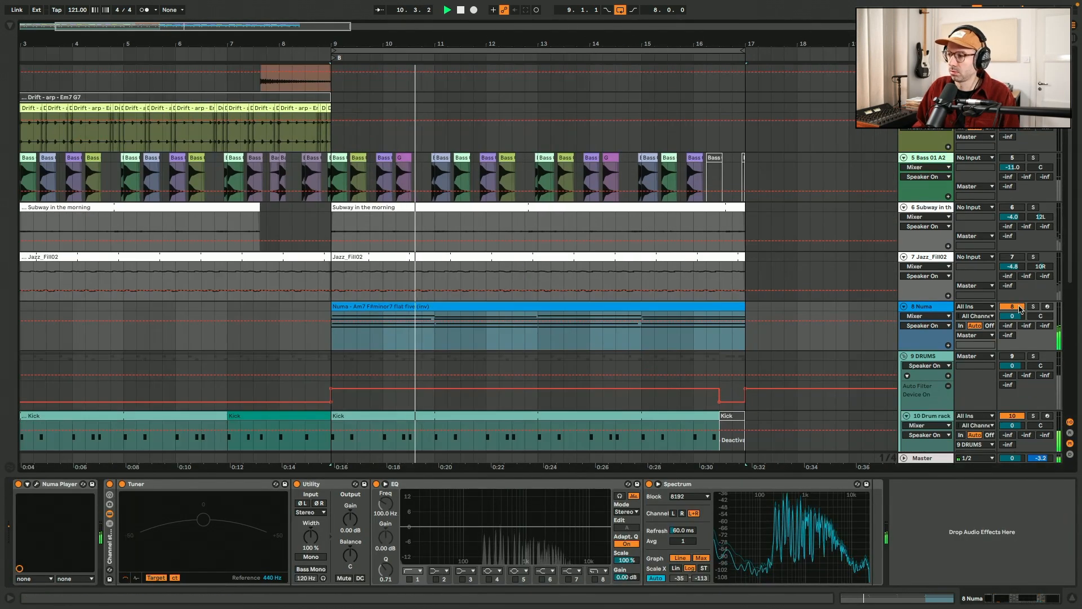
click(1018, 317)
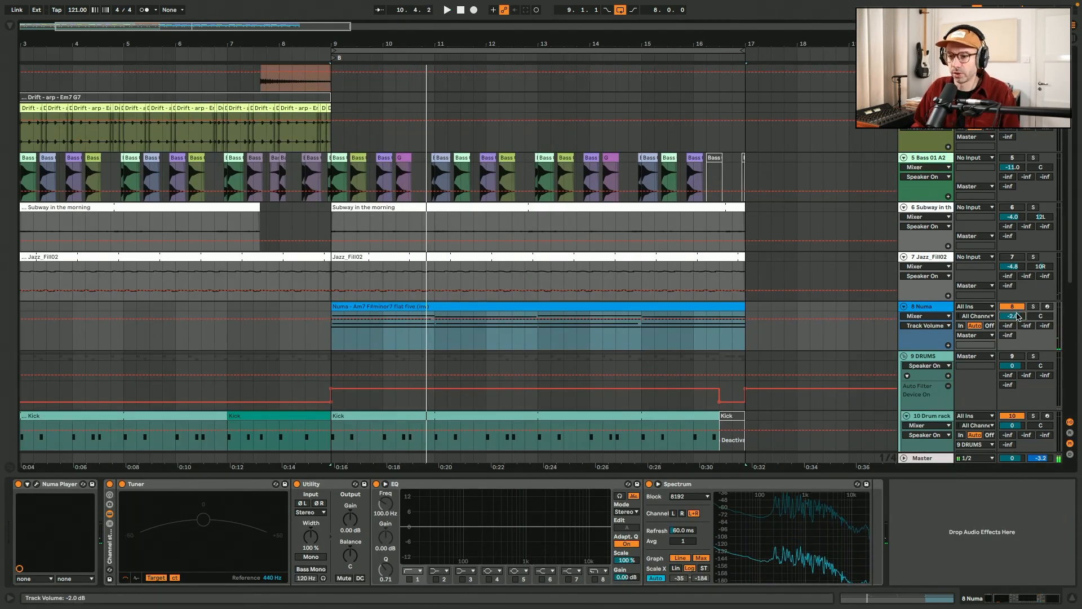
Enable the Numa EQ's 100 Hz low-cut filter and add an Auto Pan with amount 30% and rate 0.40 Hz.
key(space)
click(410, 579)
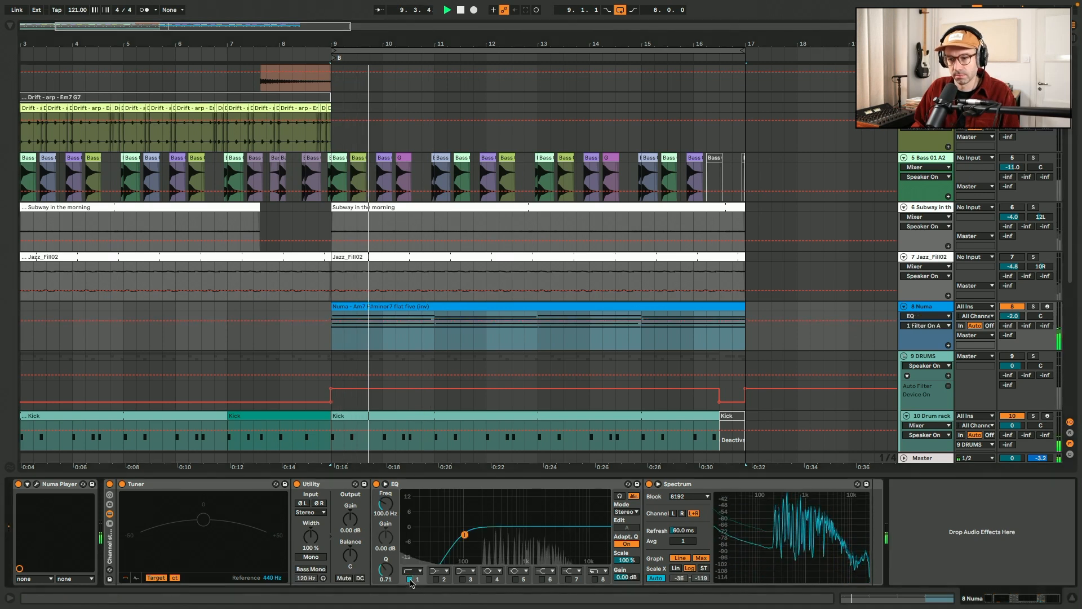
click(9, 27)
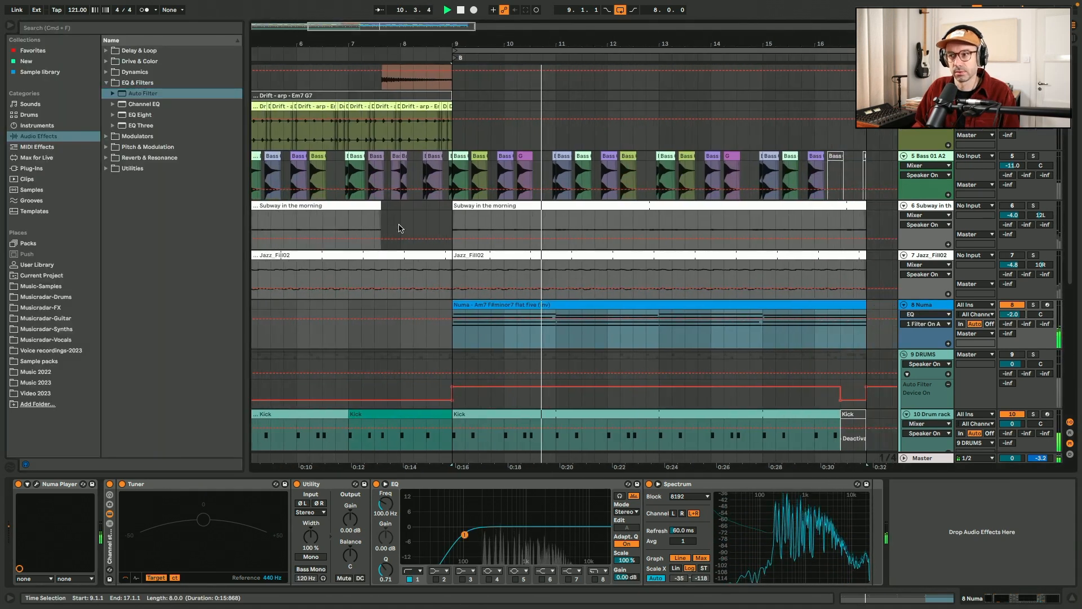
scroll(399, 226, down, 3)
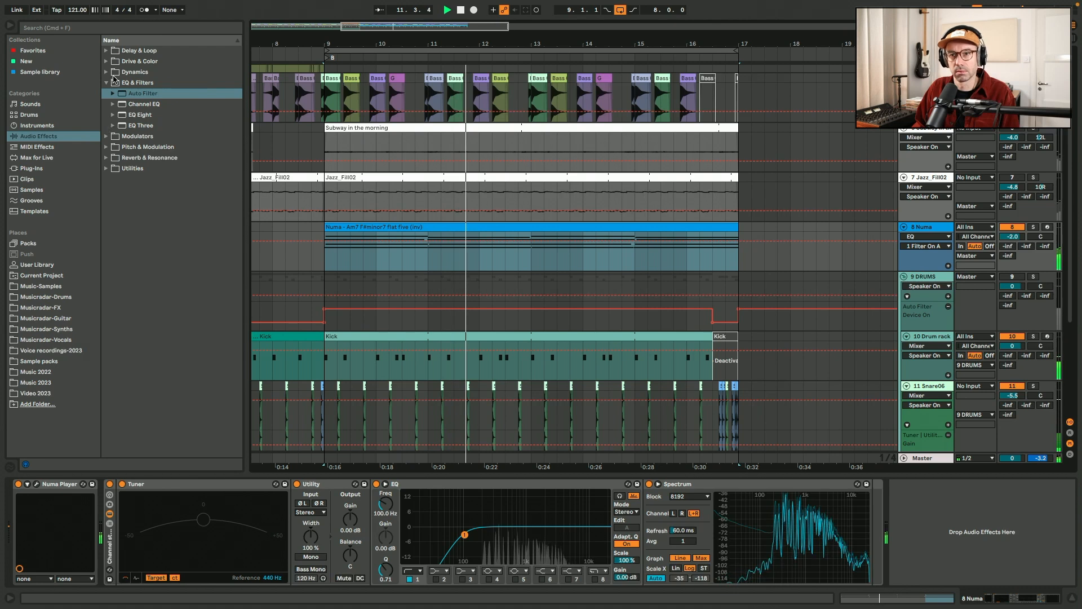
click(121, 146)
drag(140, 114, 685, 558)
key(space)
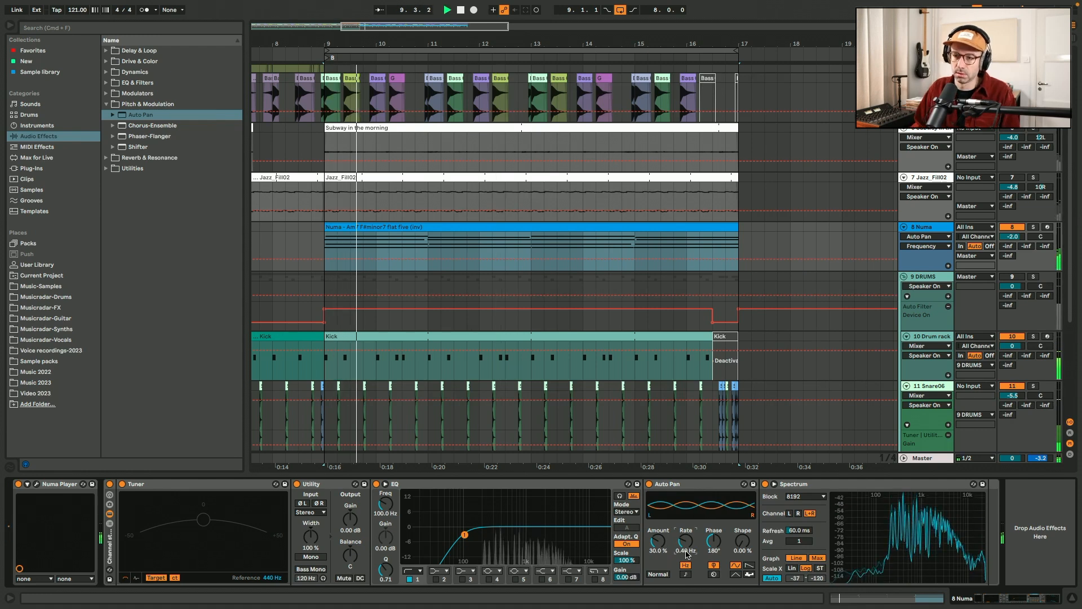
click(654, 544)
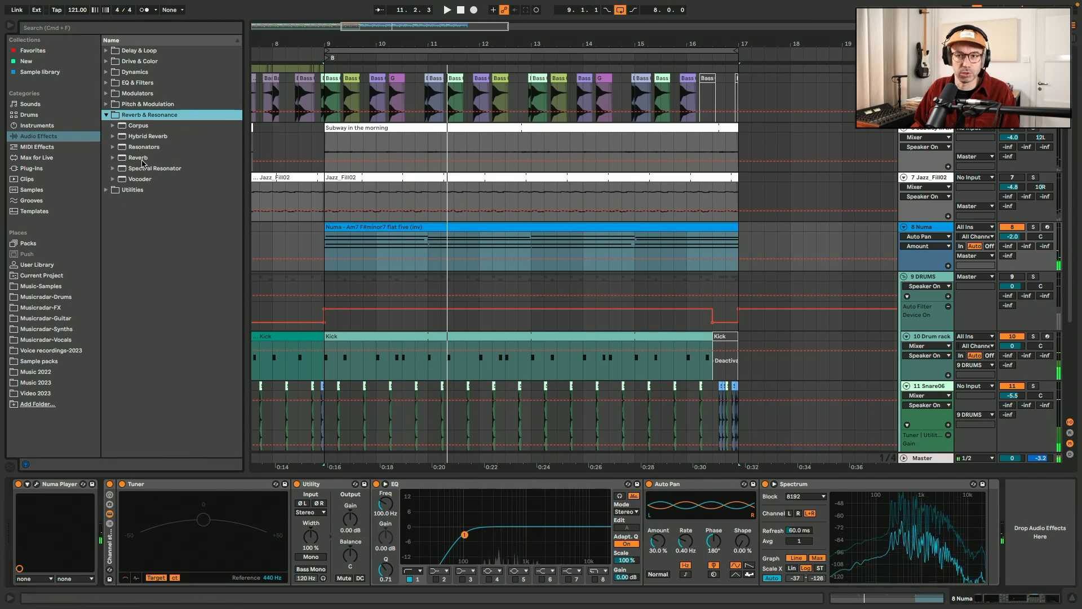
Add a Reverb between the Numa track's EQ and Auto Pan with decay 1.80 s and dry/wet 35%.
click(107, 159)
drag(643, 514, 640, 514)
click(776, 570)
key(space)
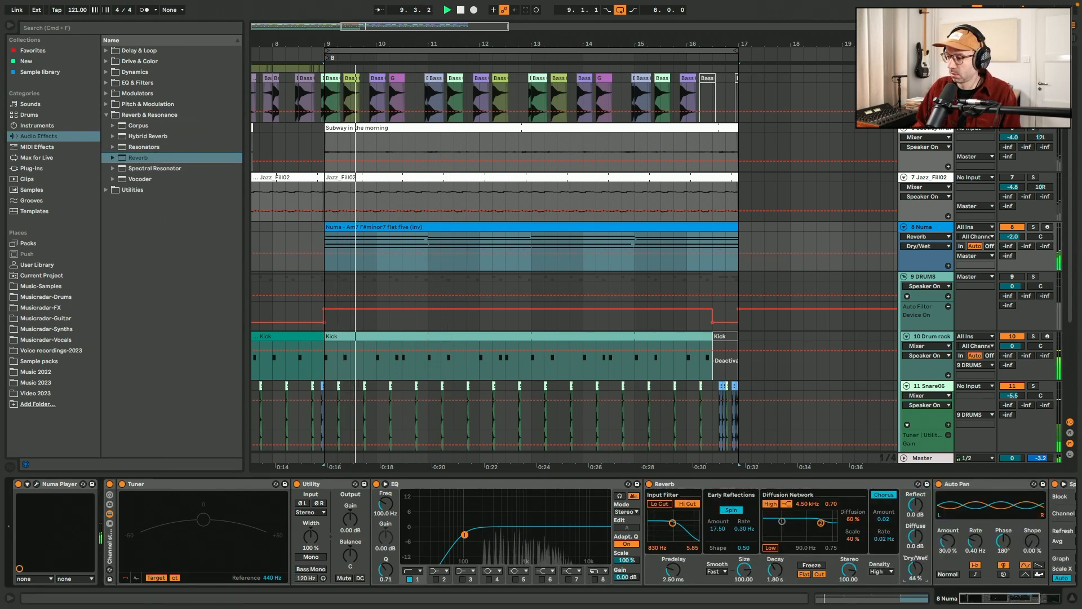
click(913, 566)
text(35)
key(Return)
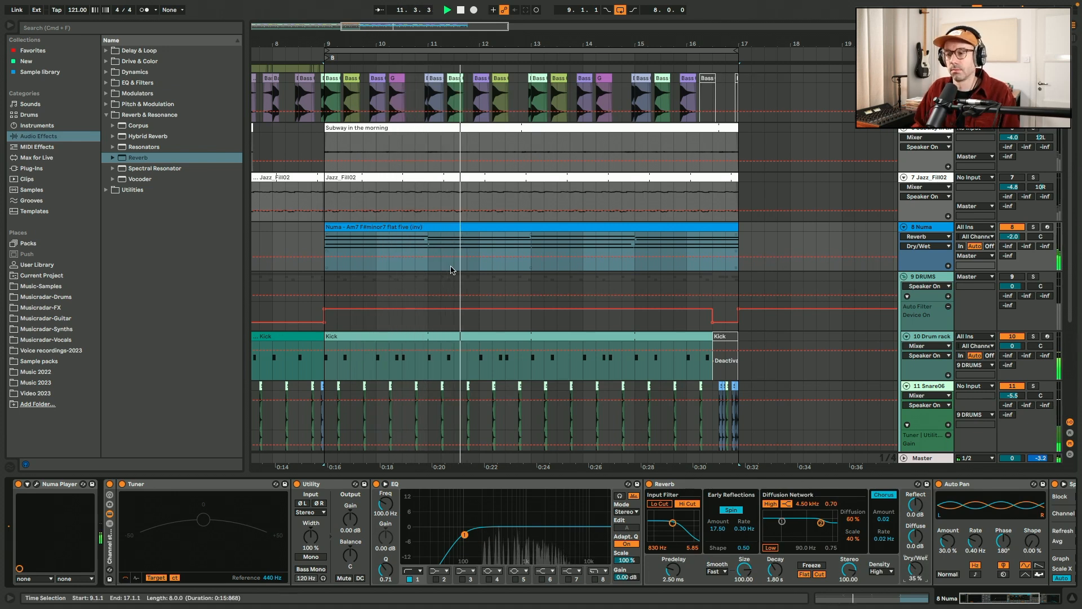
Check the balance of section B's tracks during playback and set the Numa track volume to -1.5 dB.
click(10, 27)
click(1014, 179)
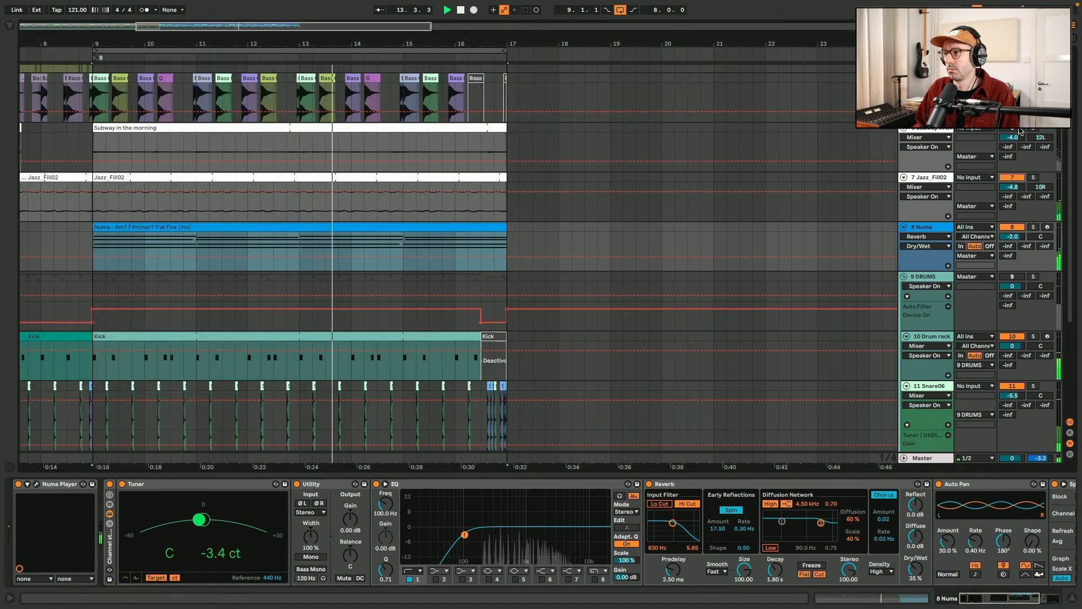
scroll(996, 254, up, 5)
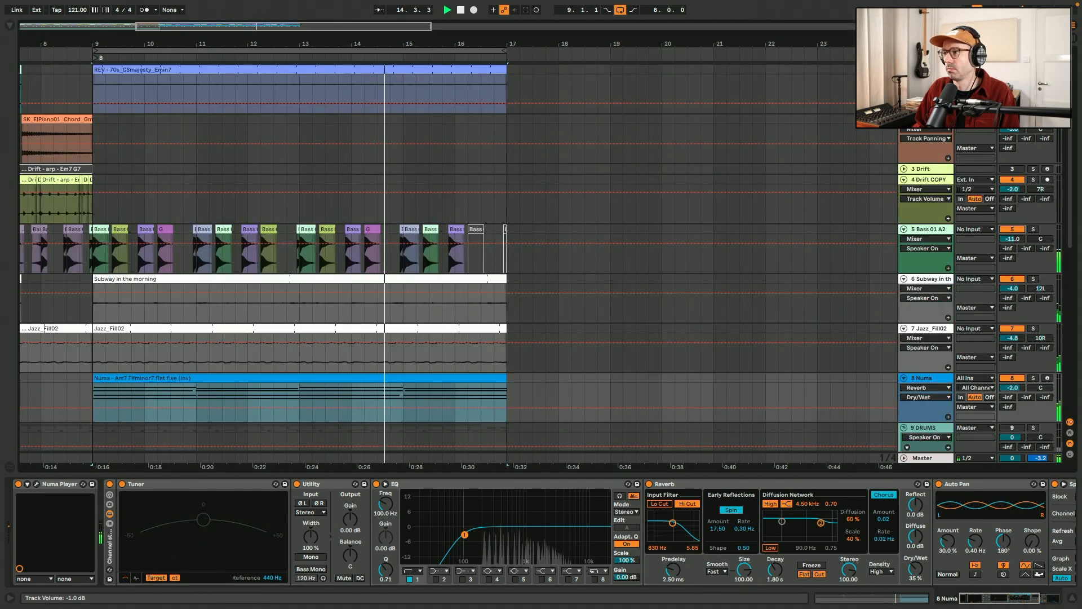
scroll(997, 254, down, 8)
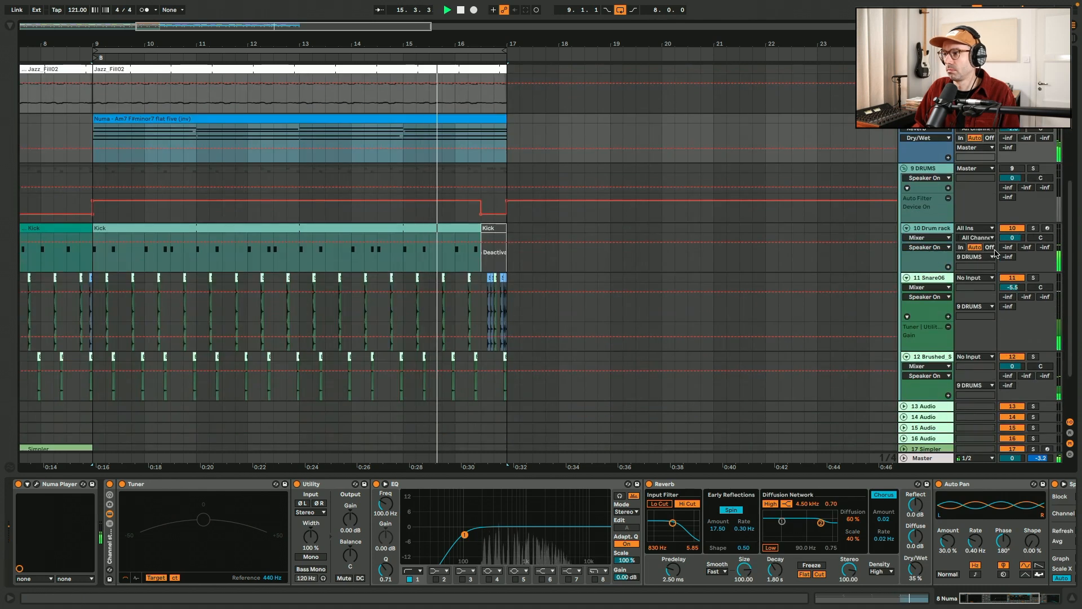
scroll(558, 345, left, 8)
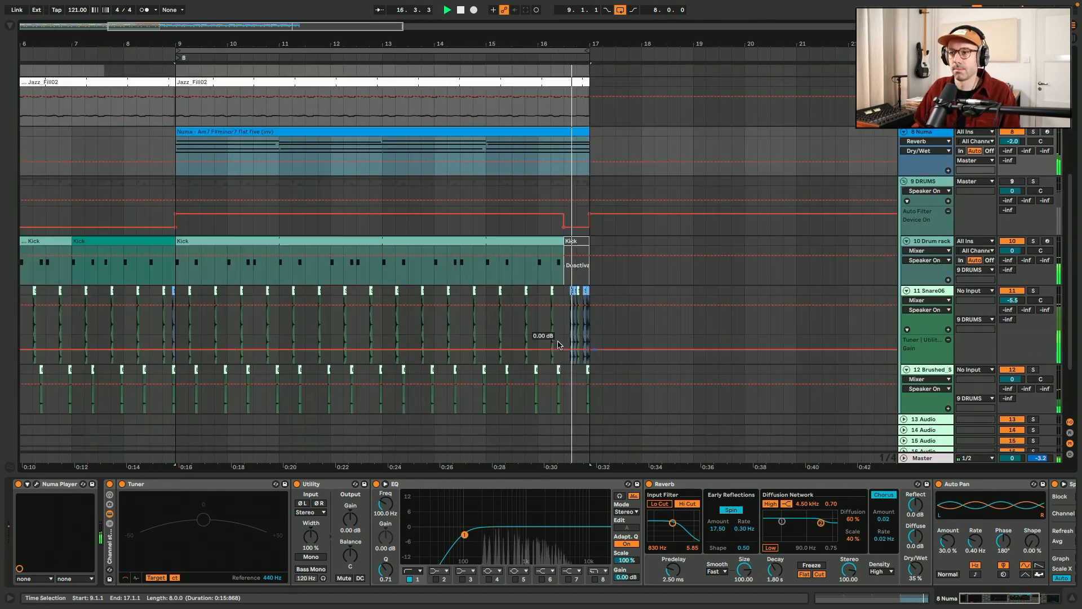
scroll(558, 345, up, 2)
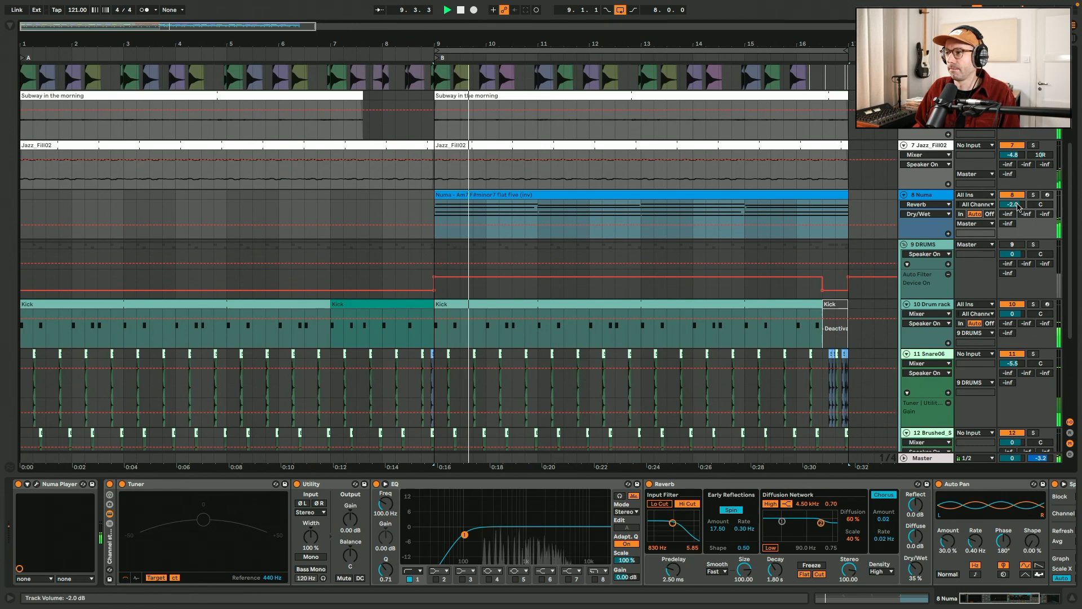
click(382, 267)
click(333, 260)
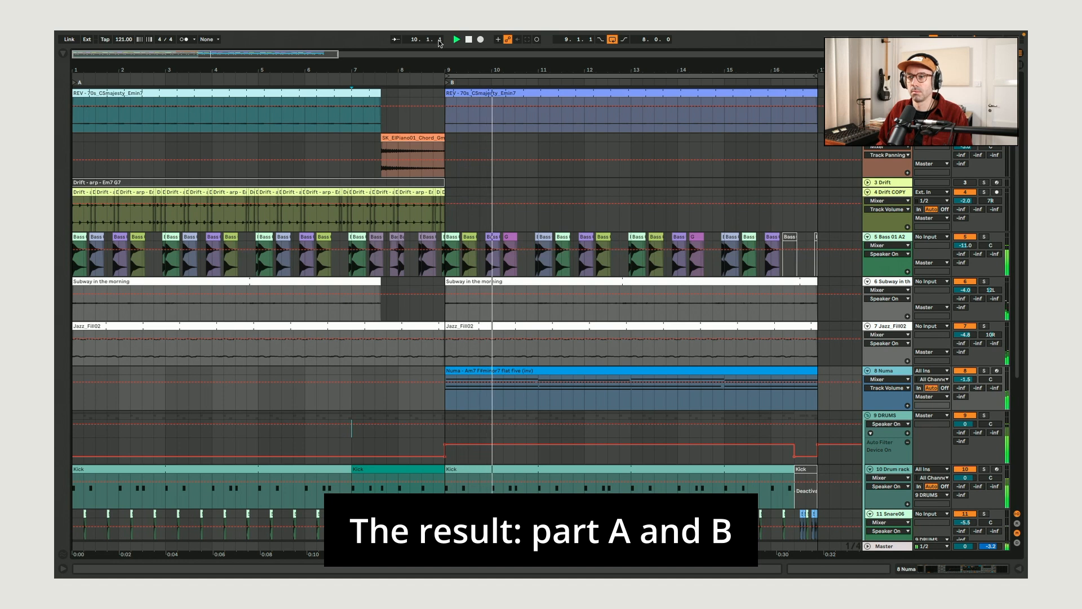
Loop the full arrangement of sections A and B from bar 1 to bar 17.
drag(818, 429, 54, 122)
key(super+l)
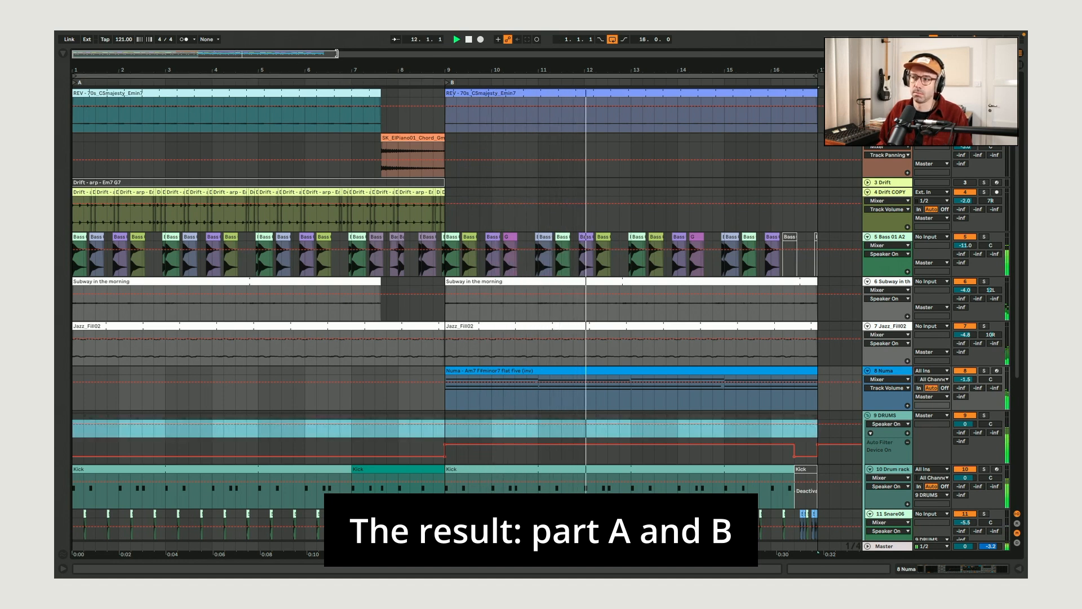
drag(333, 59, 336, 54)
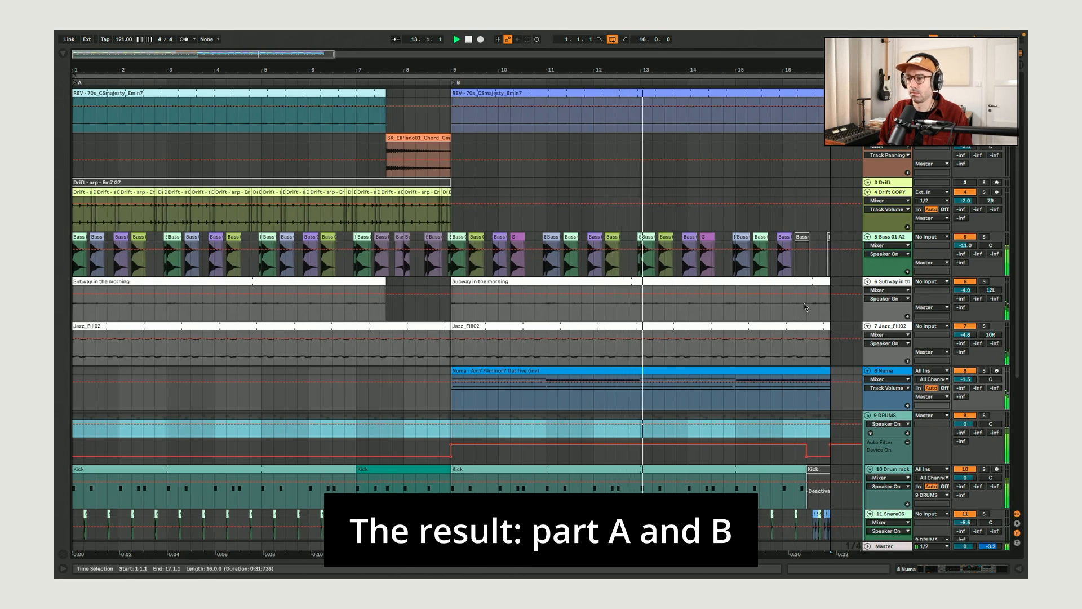
Deactivate the last bar of the Subway in the morning clip in section B, from bar 16 to bar 17.
click(829, 194)
scroll(831, 194, down, 5)
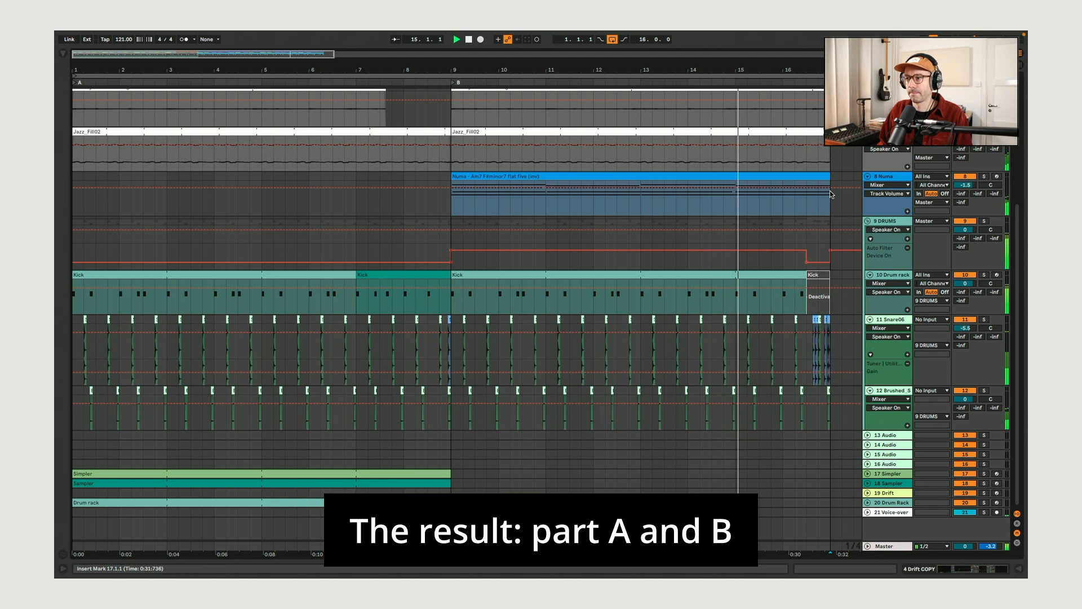
scroll(829, 195, up, 5)
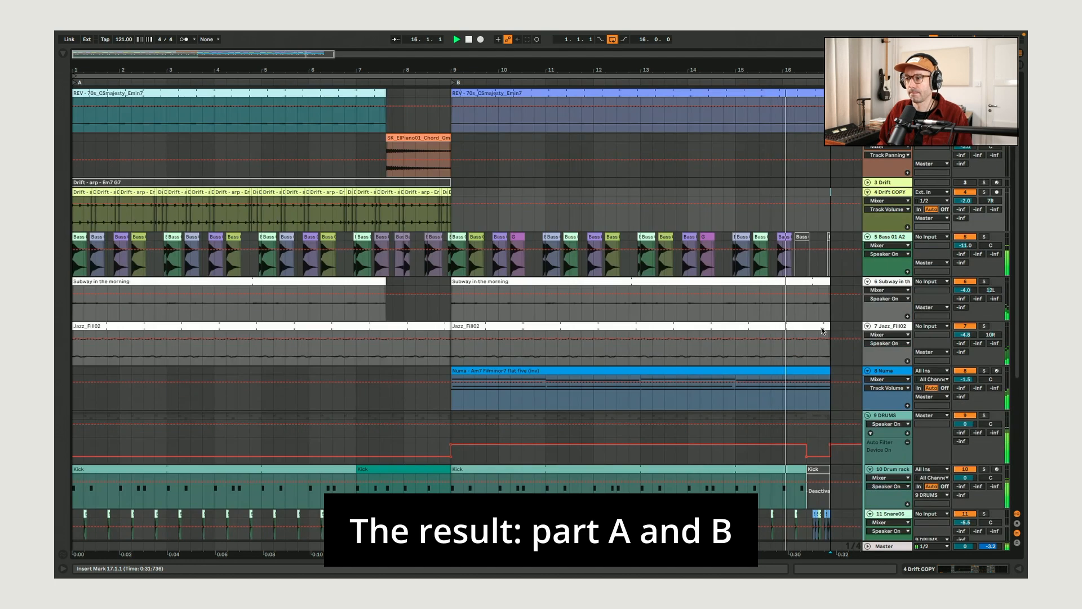
shift+click(783, 314)
key(0)
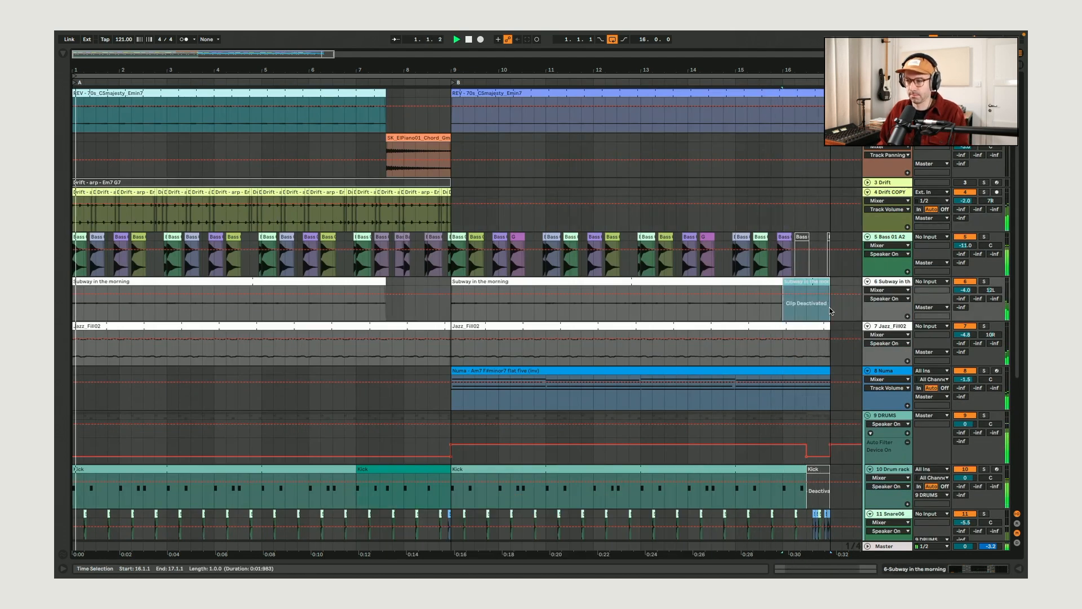